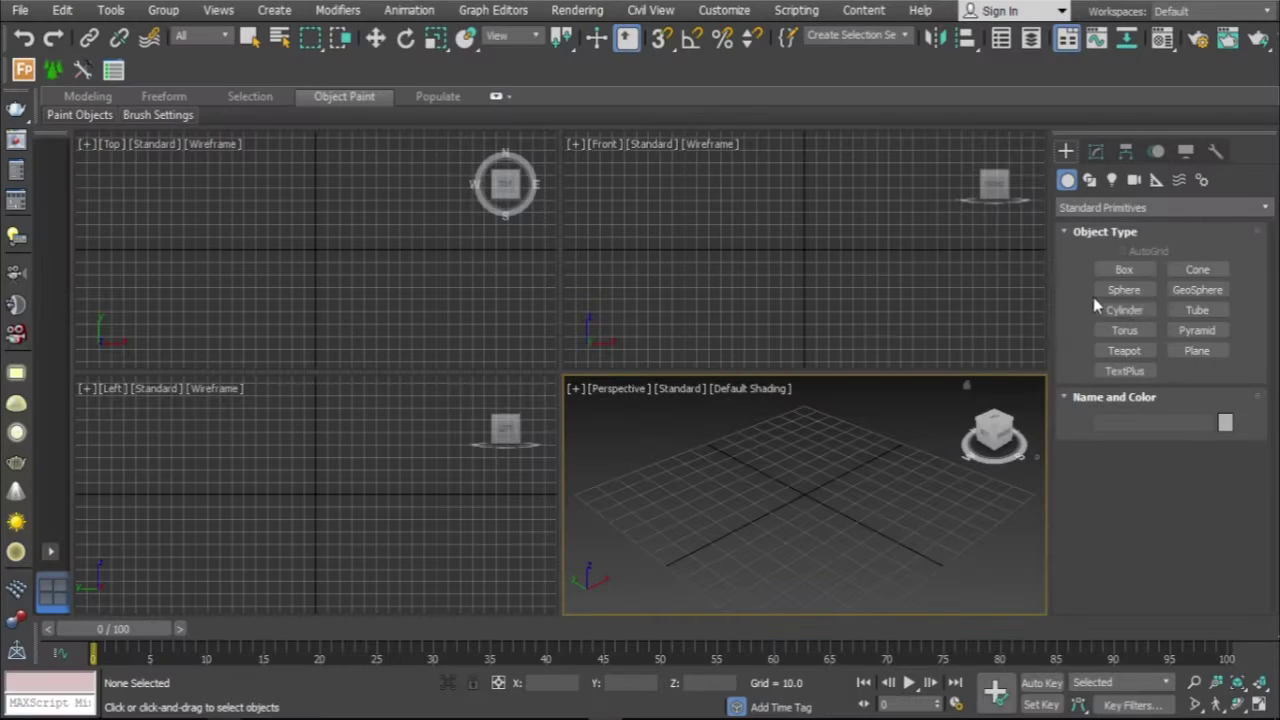
# Create a cylinder in the Top view with height 100 and radius 35
pyautogui.click(1124, 310)
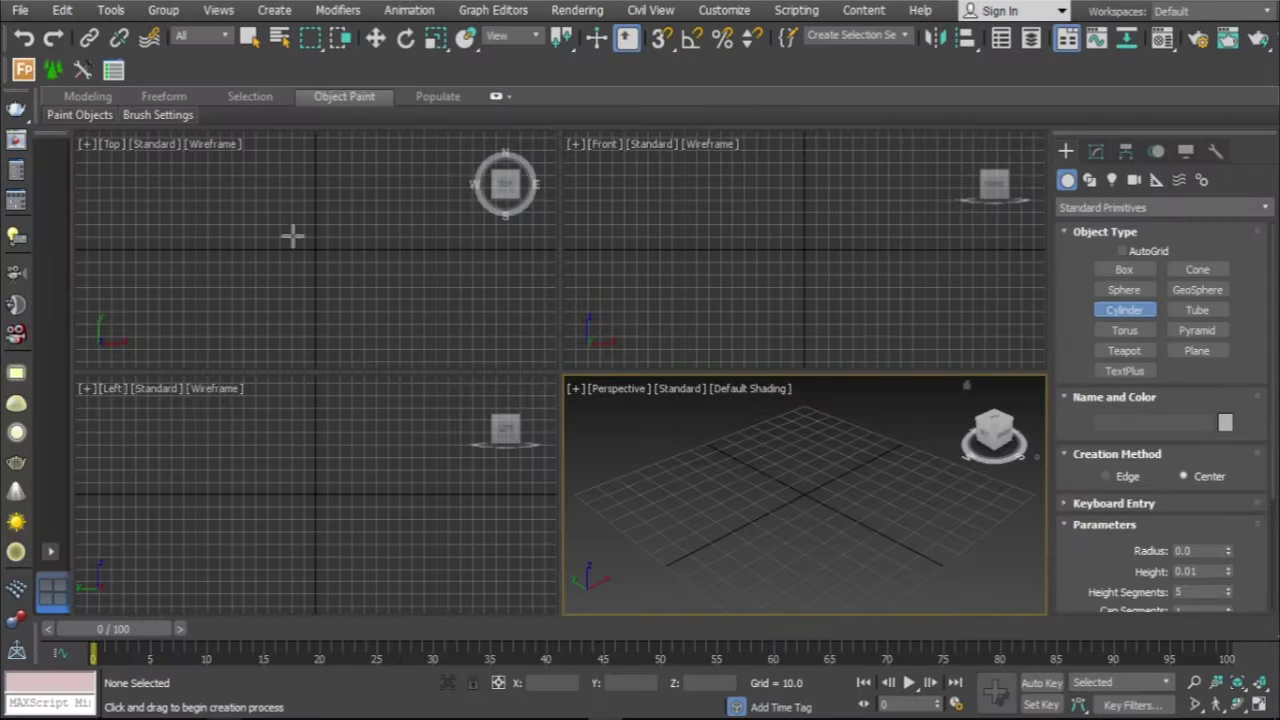
pyautogui.moveTo(292, 236); pyautogui.dragTo(337, 266)
pyautogui.click(357, 178)
pyautogui.click(1096, 151)
pyautogui.write('100')
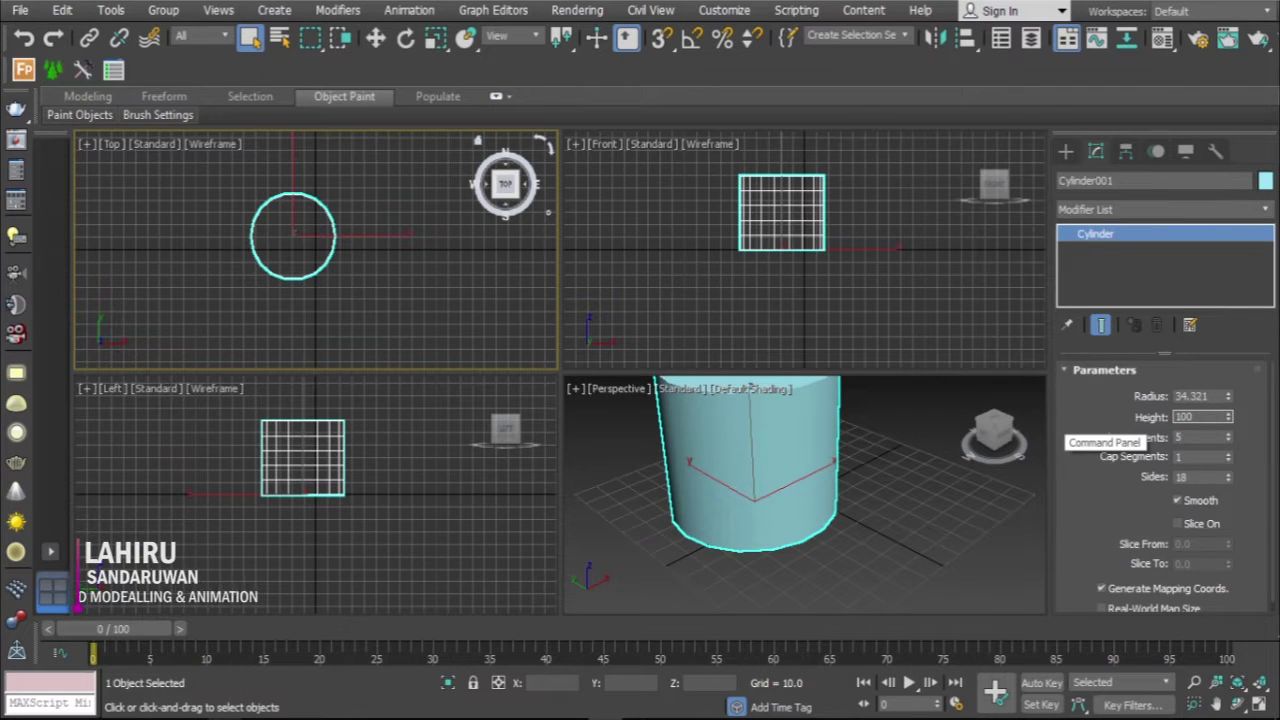
pyautogui.press('Return')
pyautogui.write('5')
pyautogui.press('Return')
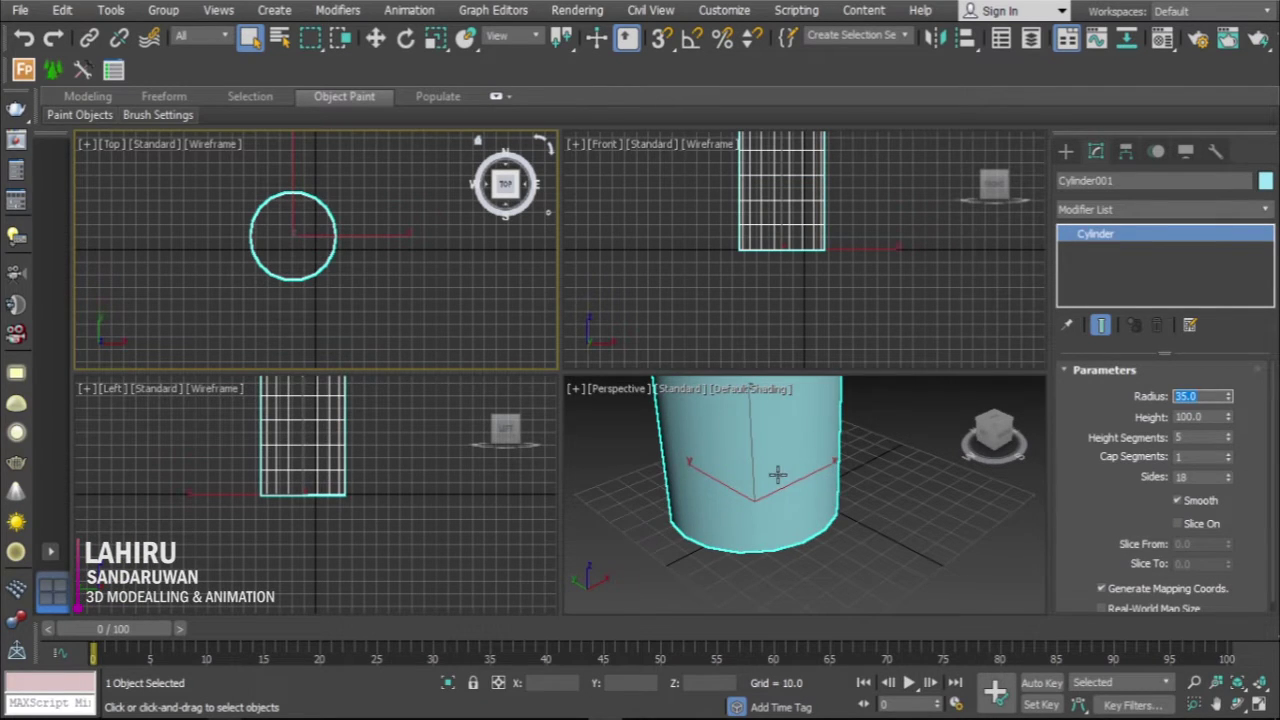
pyautogui.scroll(-3, 777, 474)
pyautogui.scroll(-2, 777, 474)
# Show Edged Faces in the viewports and raise the cylinder's sides to 54
pyautogui.moveTo(760, 490)
pyautogui.keyDown('alt'); pyautogui.mouseDown(button='middle')
pyautogui.moveTo(722, 510)
pyautogui.moveTo(728, 527)
pyautogui.mouseUp(button='middle'); pyautogui.keyUp('alt')
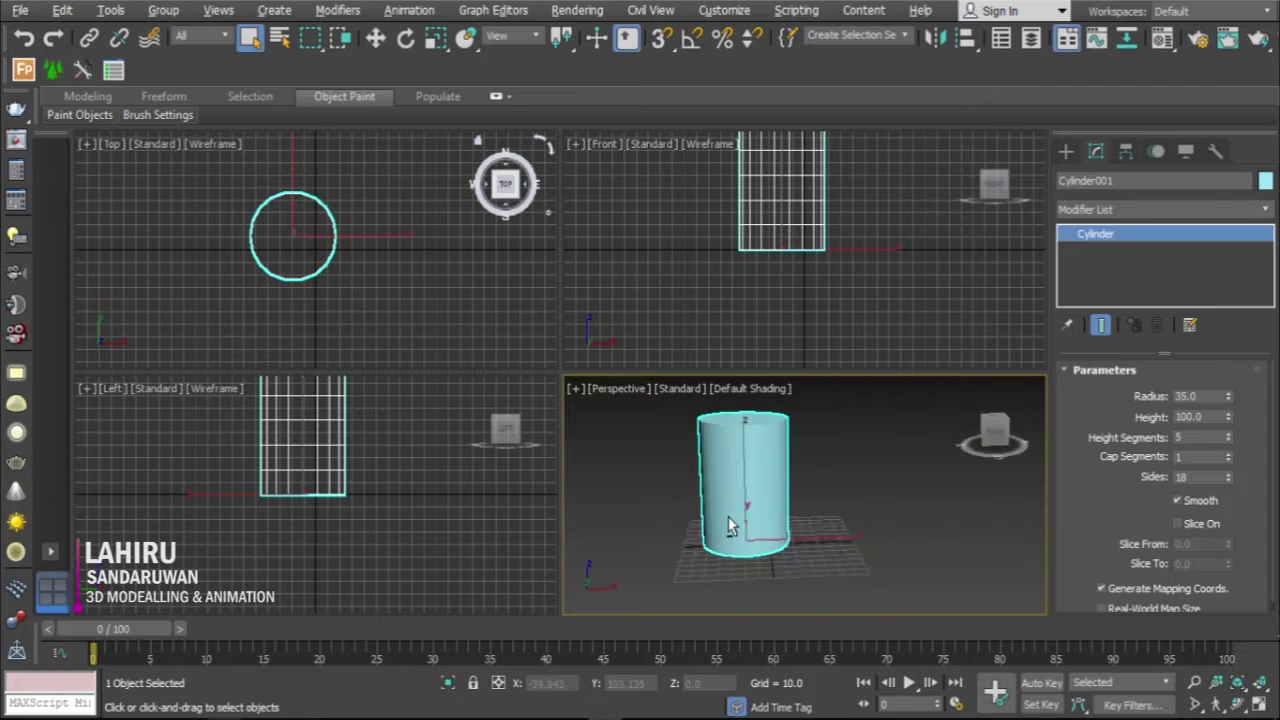
pyautogui.scroll(-3, 809, 246)
pyautogui.scroll(3, 748, 486)
pyautogui.scroll(1, 745, 496)
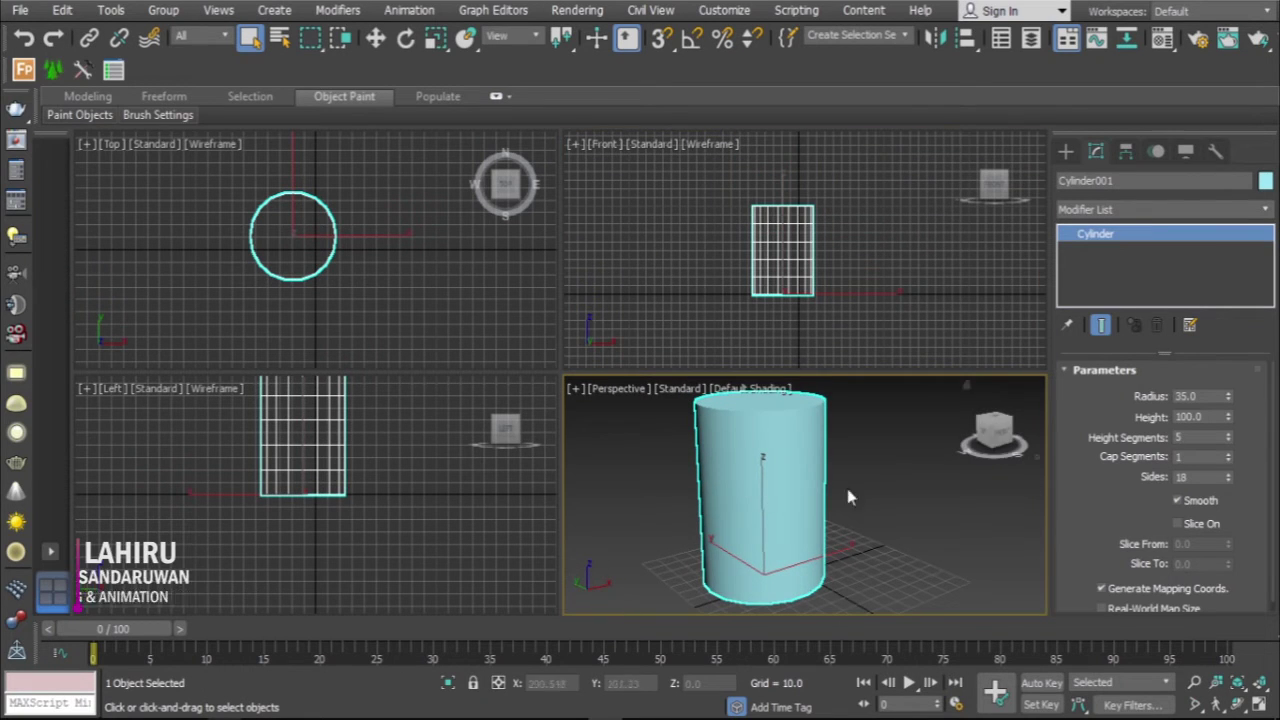
pyautogui.press('F4')
pyautogui.rightClick(640, 330)
pyautogui.press('F3')
pyautogui.rightClick(365, 273)
pyautogui.press('F3')
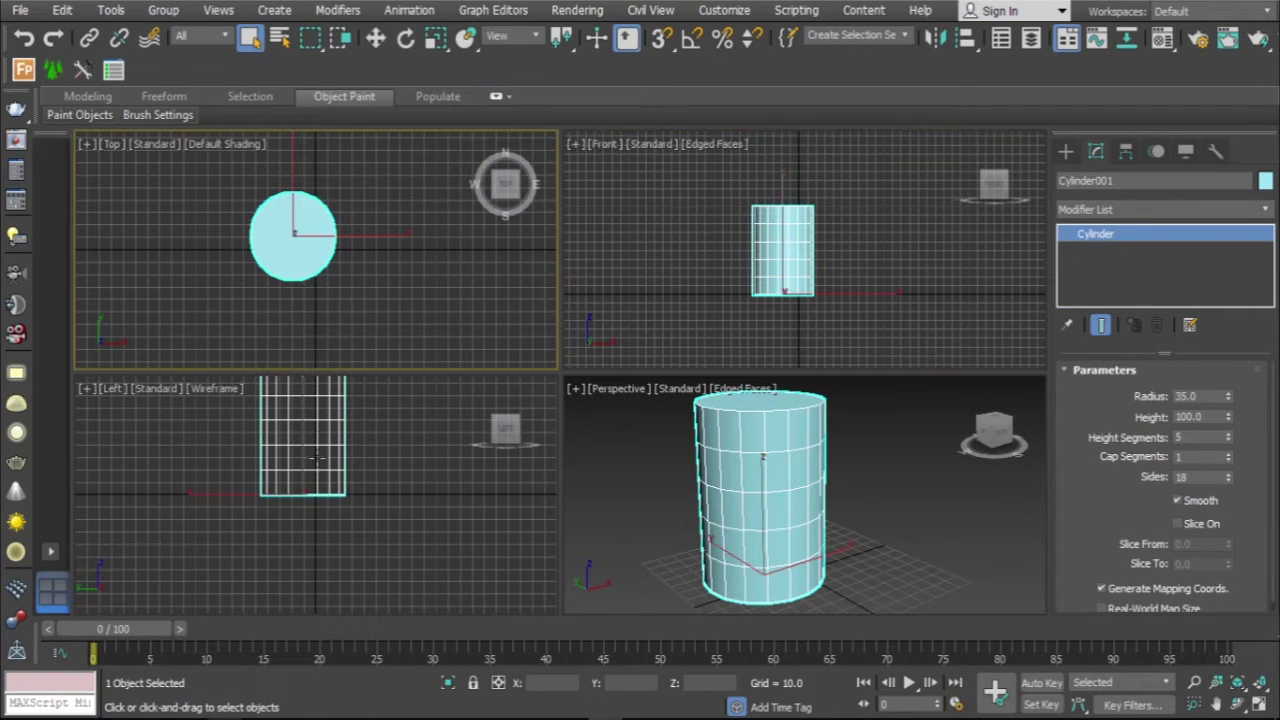
pyautogui.rightClick(315, 457)
pyautogui.press('F3')
pyautogui.click(786, 449)
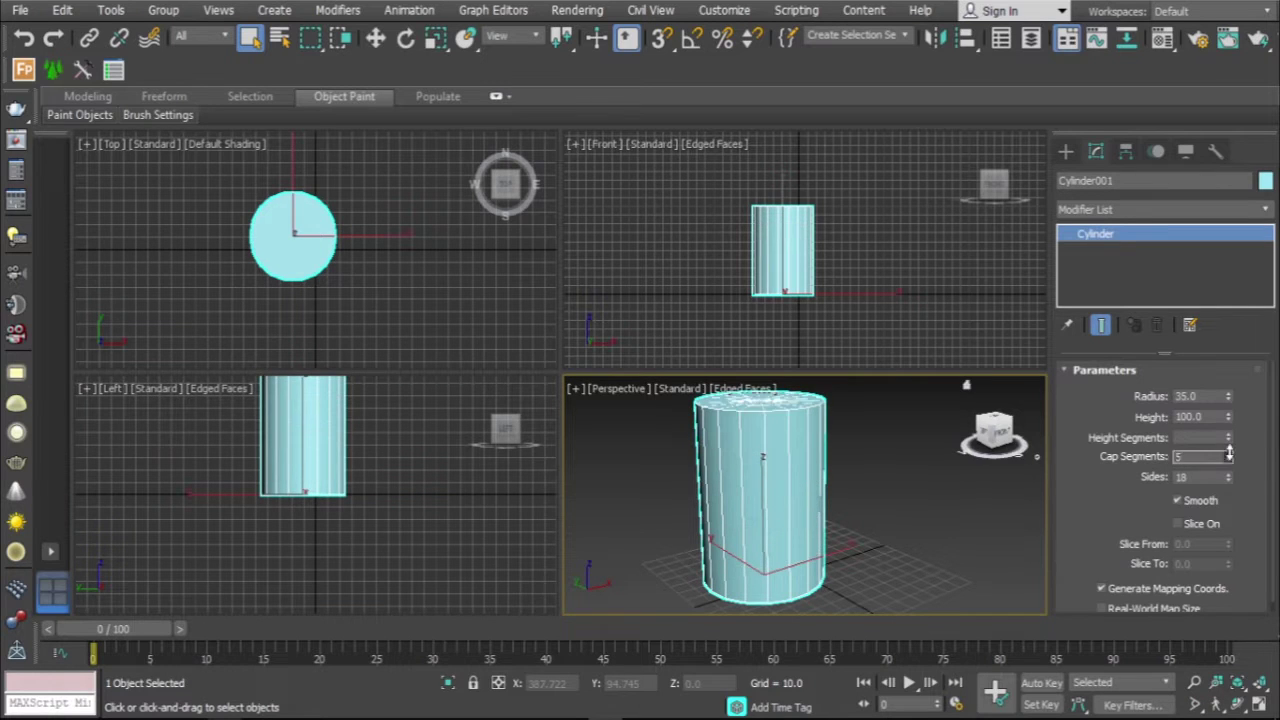
pyautogui.moveTo(1228, 478); pyautogui.dragTo(1228, 440)
# Convert the cylinder to Editable Poly and scale its top cap wider into a taper
pyautogui.hotkey('alt', 'w')
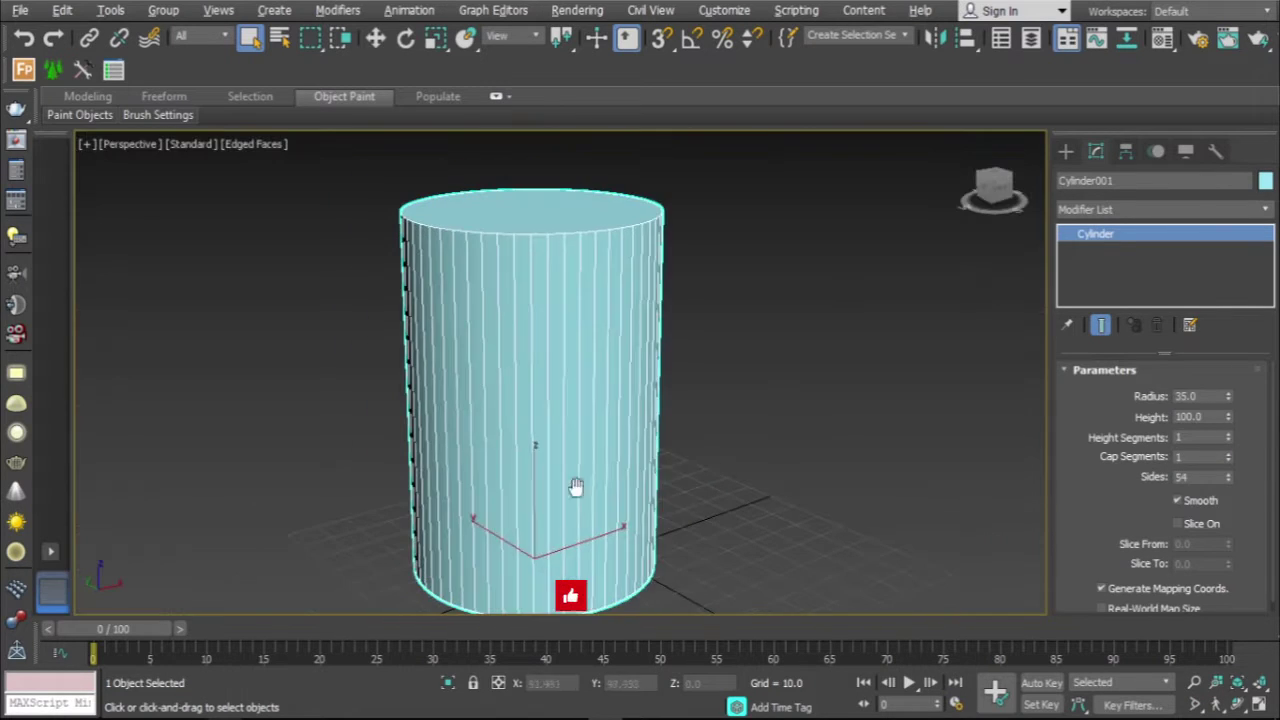
pyautogui.rightClick(505, 407)
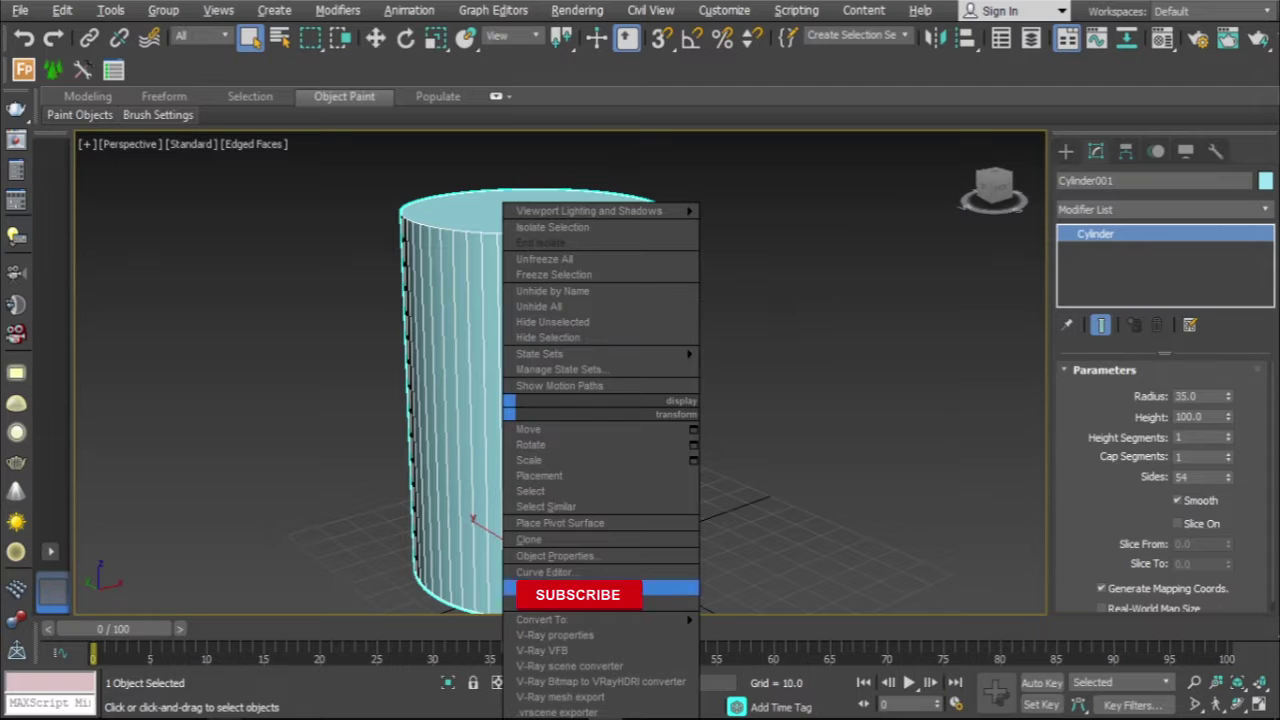
pyautogui.moveTo(560, 619)
pyautogui.click(760, 636)
pyautogui.click(1181, 393)
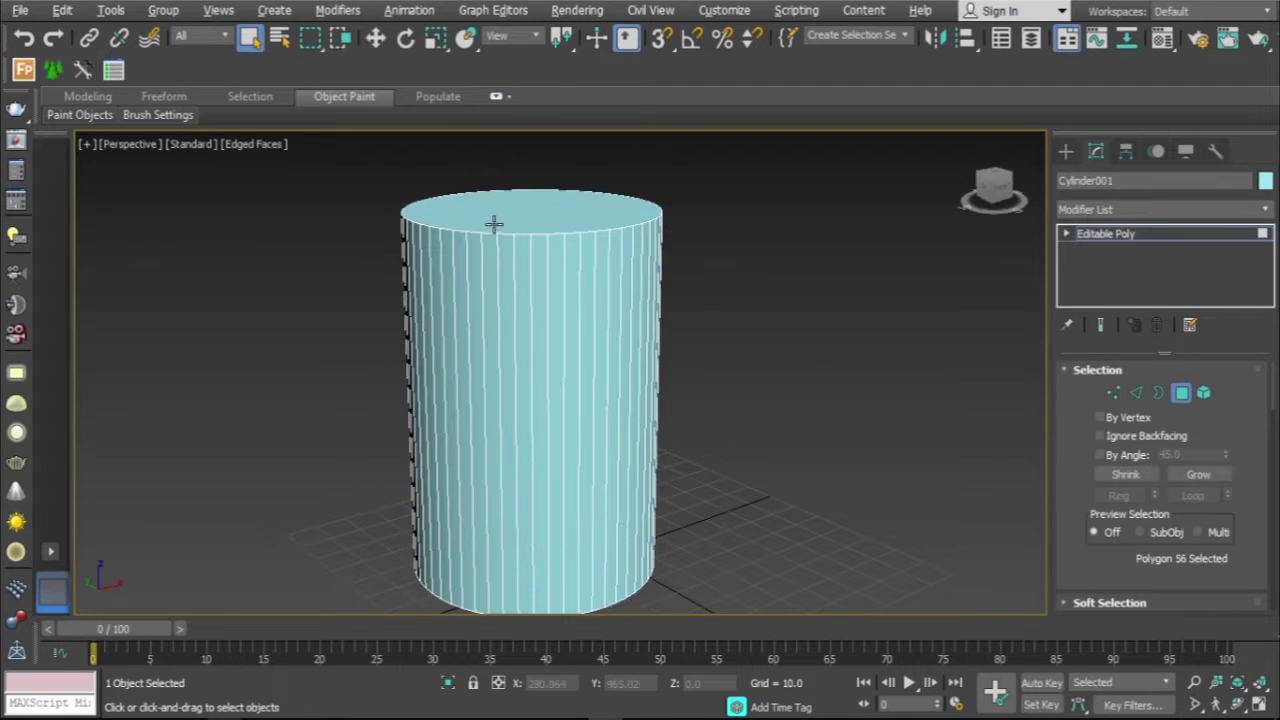
pyautogui.click(494, 218)
pyautogui.click(435, 38)
pyautogui.moveTo(529, 195)
pyautogui.mouseDown()
pyautogui.moveTo(506, 194)
pyautogui.moveTo(529, 181)
pyautogui.mouseUp()
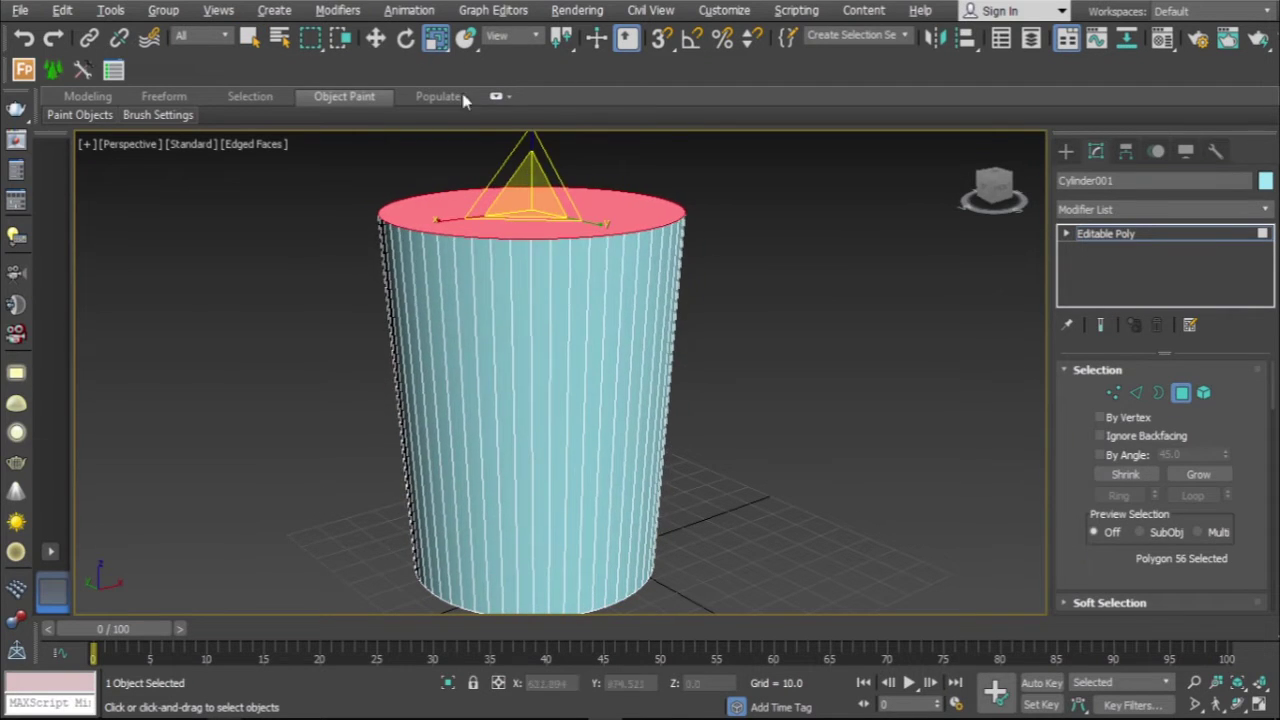
# Inspect the cup's underside, trying a bottom-cap selection and undoing it
pyautogui.keyDown('alt'); pyautogui.moveTo(529, 181); pyautogui.dragTo(526, 309, button='middle'); pyautogui.keyUp('alt')
pyautogui.click(517, 540)
pyautogui.keyDown('alt'); pyautogui.moveTo(517, 540); pyautogui.dragTo(517, 444, button='middle'); pyautogui.keyUp('alt')
pyautogui.hotkey('shift', 'z')
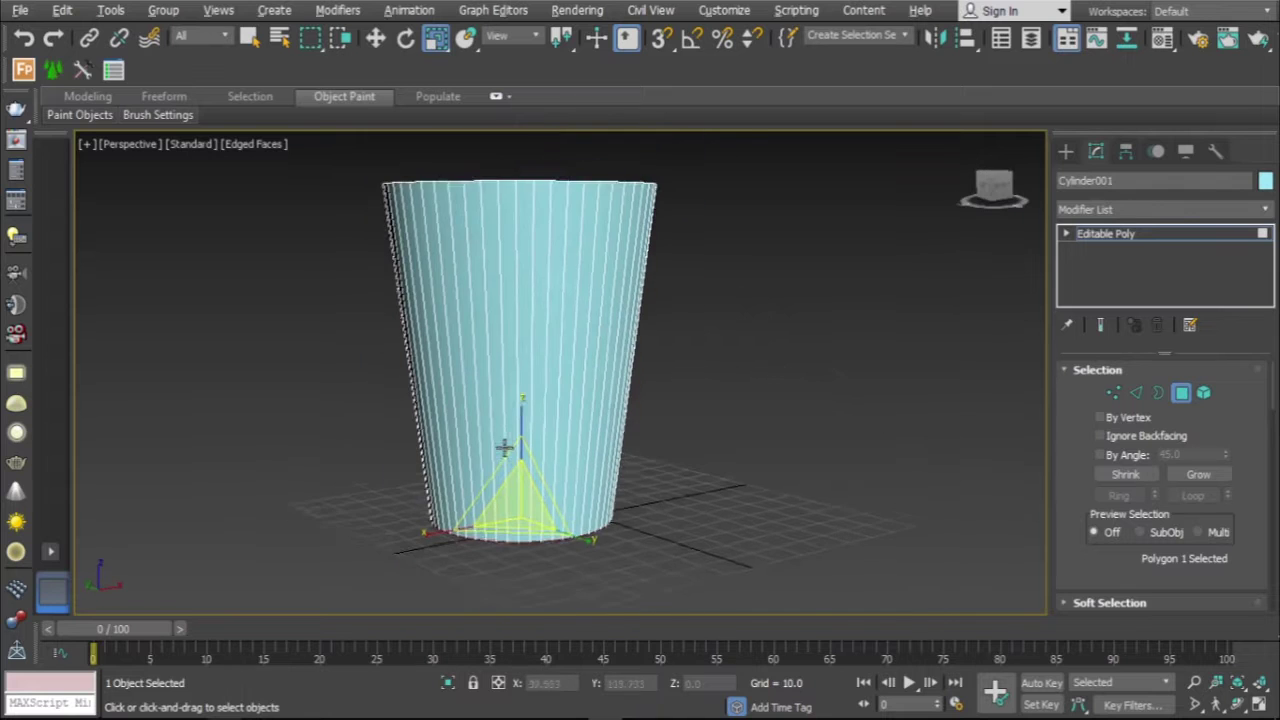
pyautogui.hotkey('shift', 'z')
pyautogui.hotkey('shift', 'z')
# Revert the bottom-cap selection to the top cap and return to a view from above
pyautogui.hotkey('shift', 'z')
pyautogui.hotkey('ctrl', 'z')
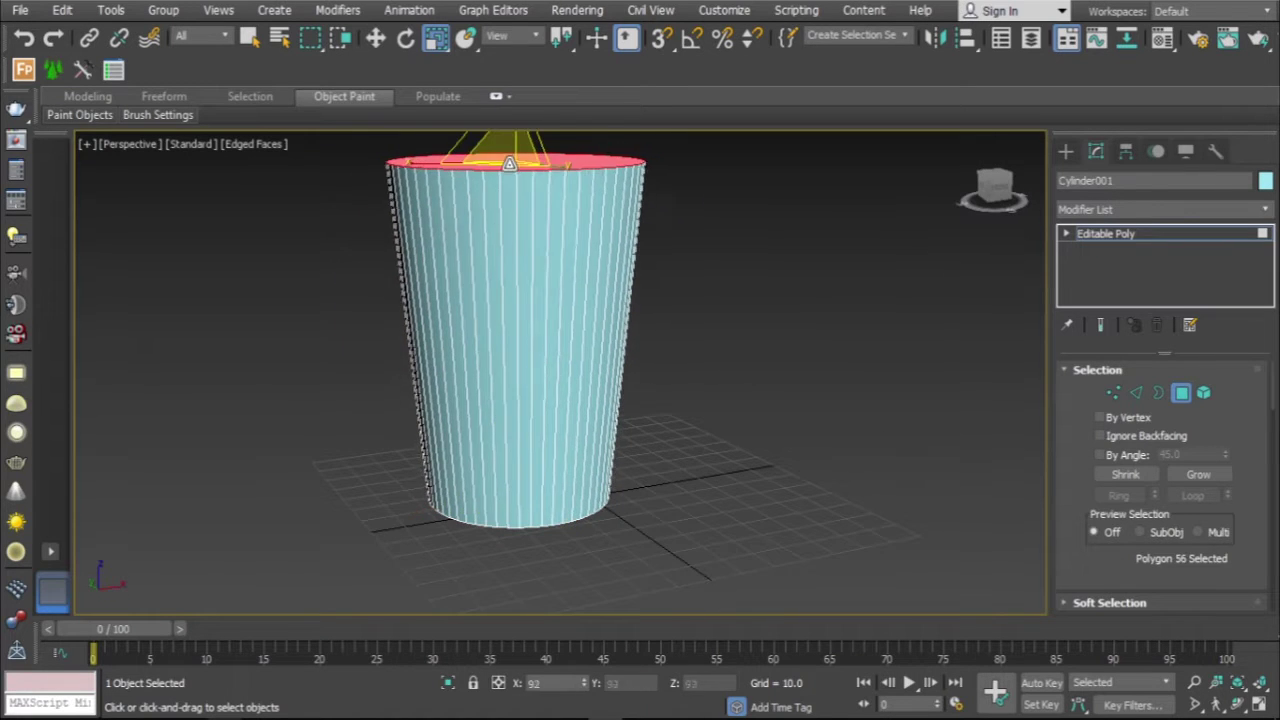
pyautogui.hotkey('shift', 'z')
pyautogui.press('w')
pyautogui.hotkey('ctrl', 'z')
pyautogui.moveTo(571, 260)
pyautogui.keyDown('alt'); pyautogui.mouseDown(button='middle')
pyautogui.moveTo(514, 260)
pyautogui.moveTo(534, 437)
pyautogui.mouseUp(button='middle'); pyautogui.keyUp('alt')
pyautogui.click(517, 540)
pyautogui.press('r')
pyautogui.hotkey('shift', 'z')
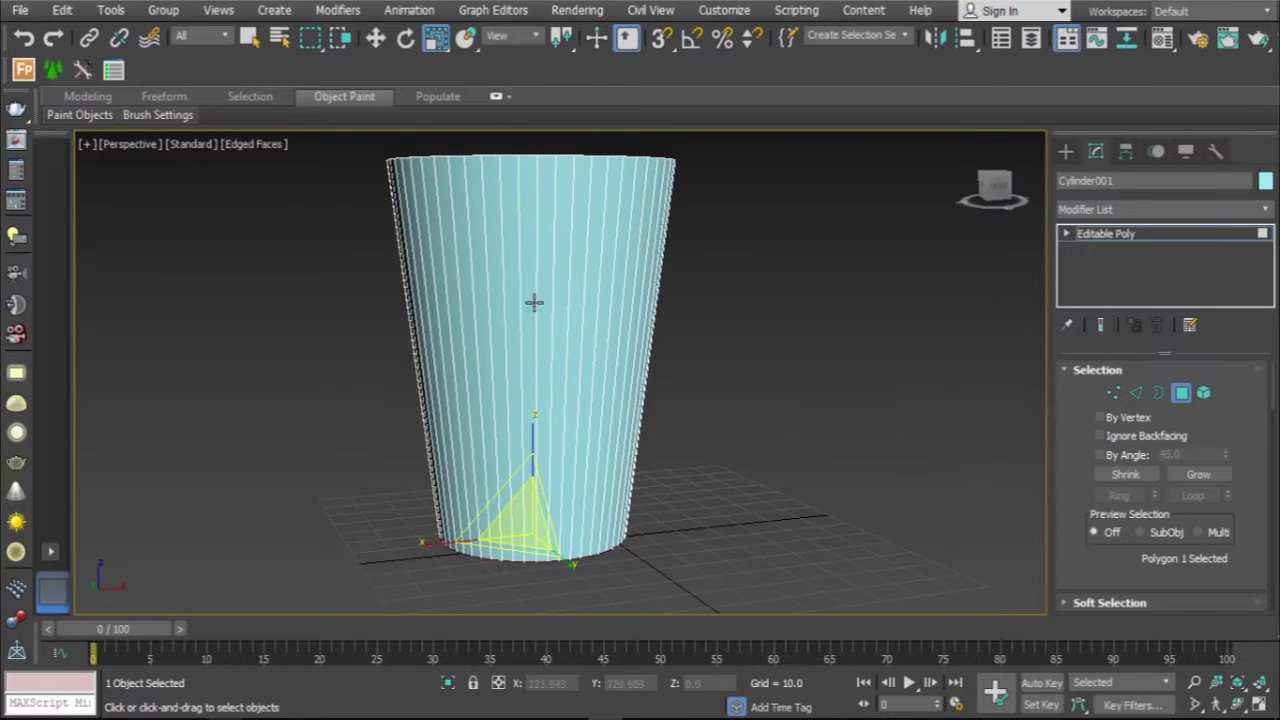
pyautogui.hotkey('ctrl', 'z')
pyautogui.moveTo(675, 271)
pyautogui.keyDown('alt'); pyautogui.mouseDown(button='middle')
pyautogui.moveTo(718, 472)
pyautogui.moveTo(594, 354)
pyautogui.mouseUp(button='middle'); pyautogui.keyUp('alt')
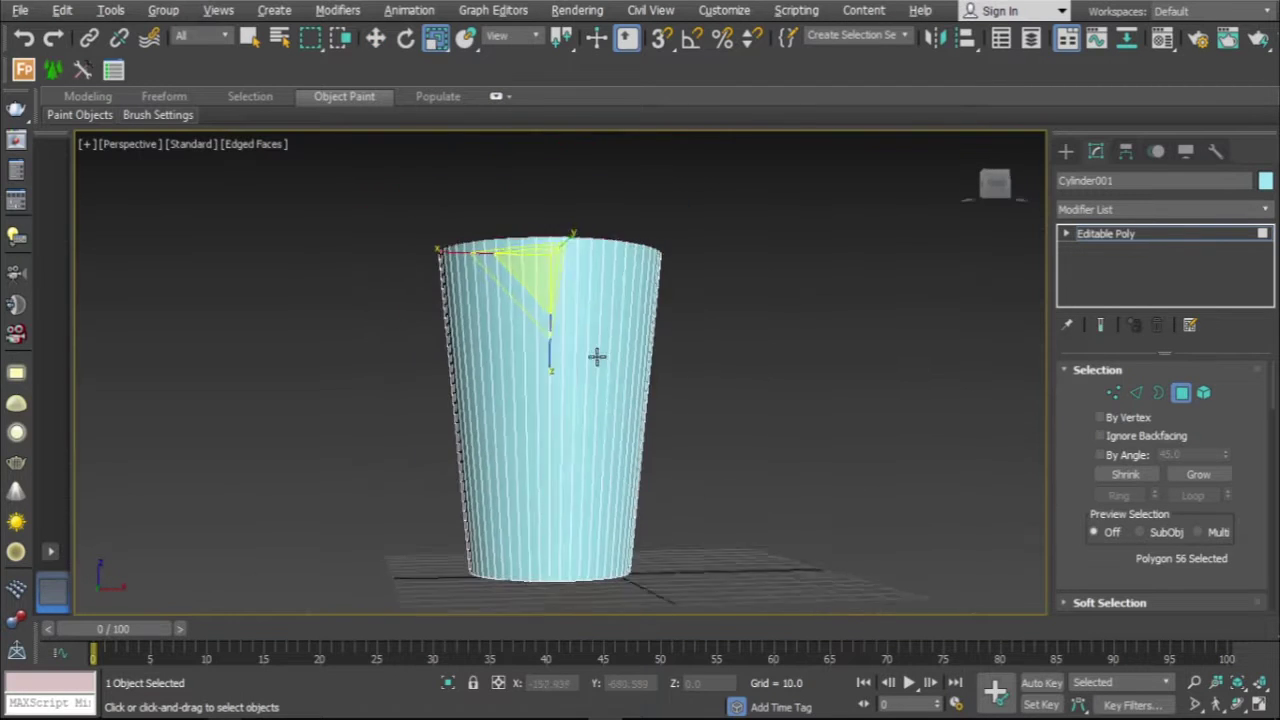
pyautogui.press('w')
pyautogui.scroll(-2, 1143, 600)
pyautogui.scroll(-2, 1152, 520)
# Bevel the top cap outward, trimming the outline to 1.062
pyautogui.click(1152, 520)
pyautogui.hotkey('alt', 'w')
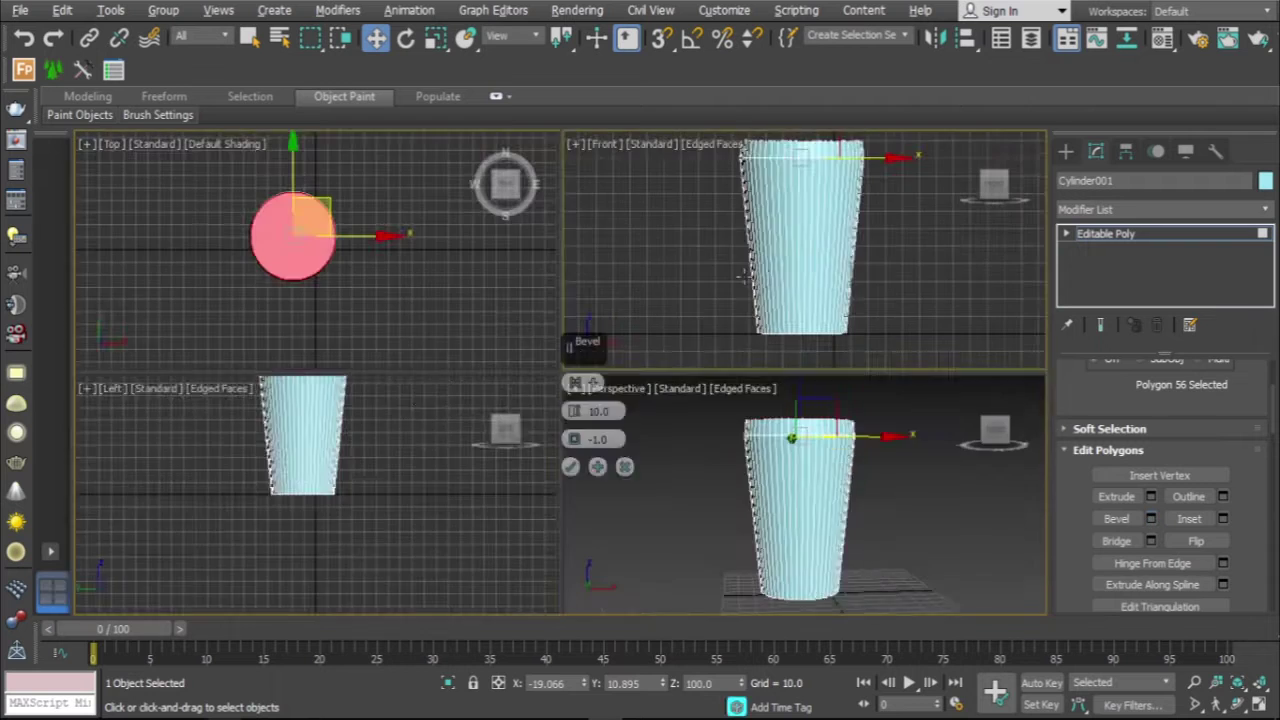
pyautogui.hotkey('alt', 'w')
pyautogui.scroll(3, 573, 443)
pyautogui.scroll(3, 573, 443)
pyautogui.moveTo(573, 443)
pyautogui.mouseDown()
pyautogui.moveTo(574, 418)
pyautogui.moveTo(574, 450)
pyautogui.mouseUp()
pyautogui.moveTo(575, 411); pyautogui.dragTo(577, 395)
pyautogui.moveTo(580, 445); pyautogui.dragTo(580, 455)
# Lift the rim with a second bevel using Apply and Continue
pyautogui.hotkey('alt', 'w')
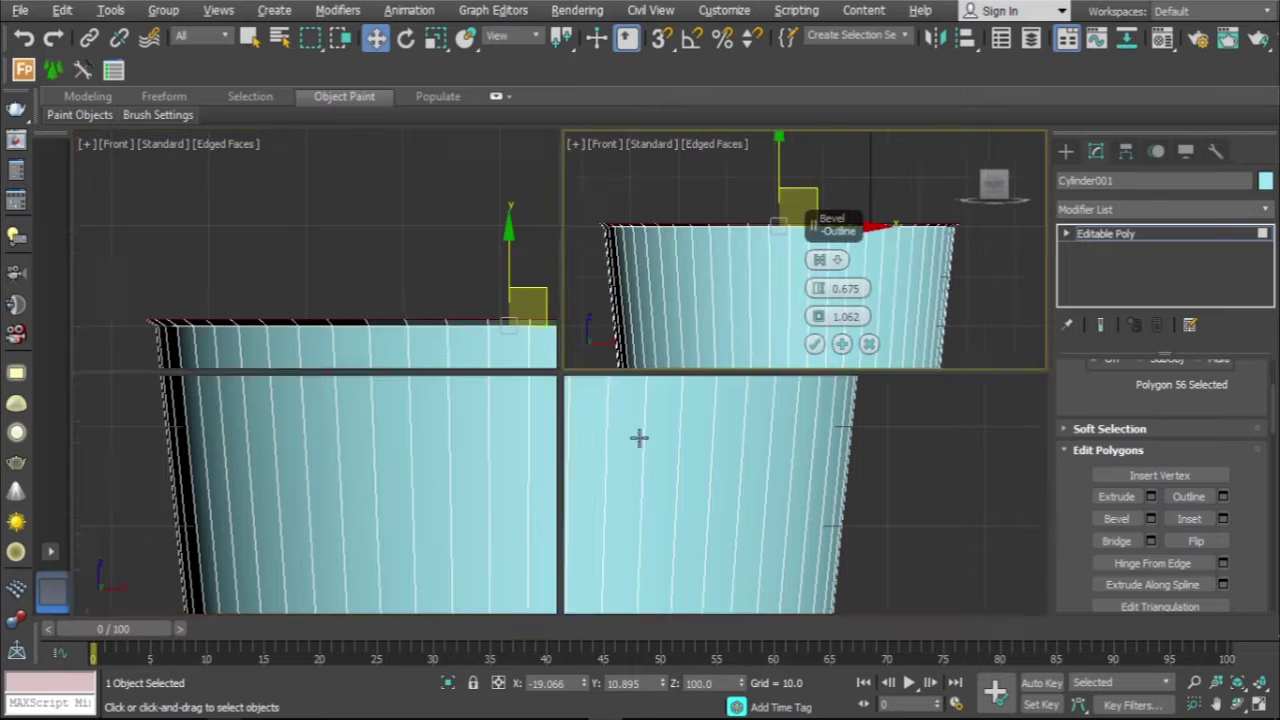
pyautogui.hotkey('alt', 'w')
pyautogui.scroll(5, 511, 303)
pyautogui.moveTo(511, 303); pyautogui.dragTo(511, 403, button='middle')
pyautogui.hotkey('alt', 'w')
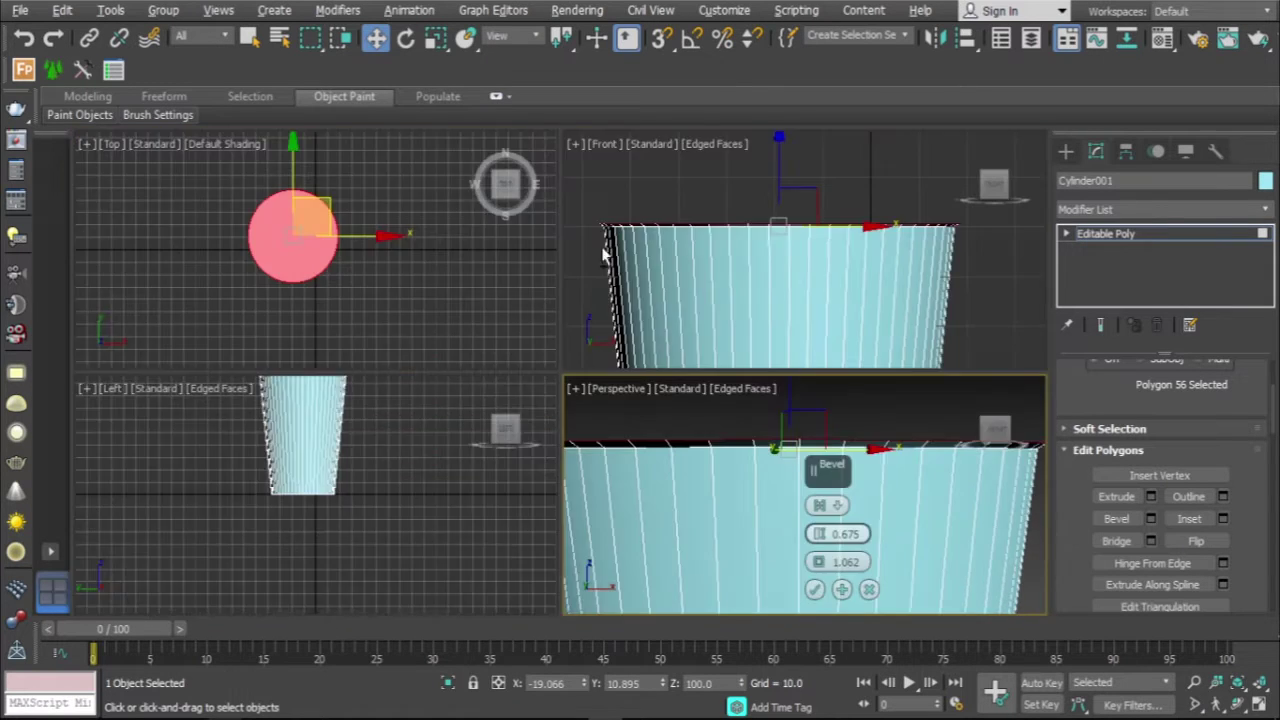
pyautogui.press('f')
pyautogui.hotkey('alt', 'w')
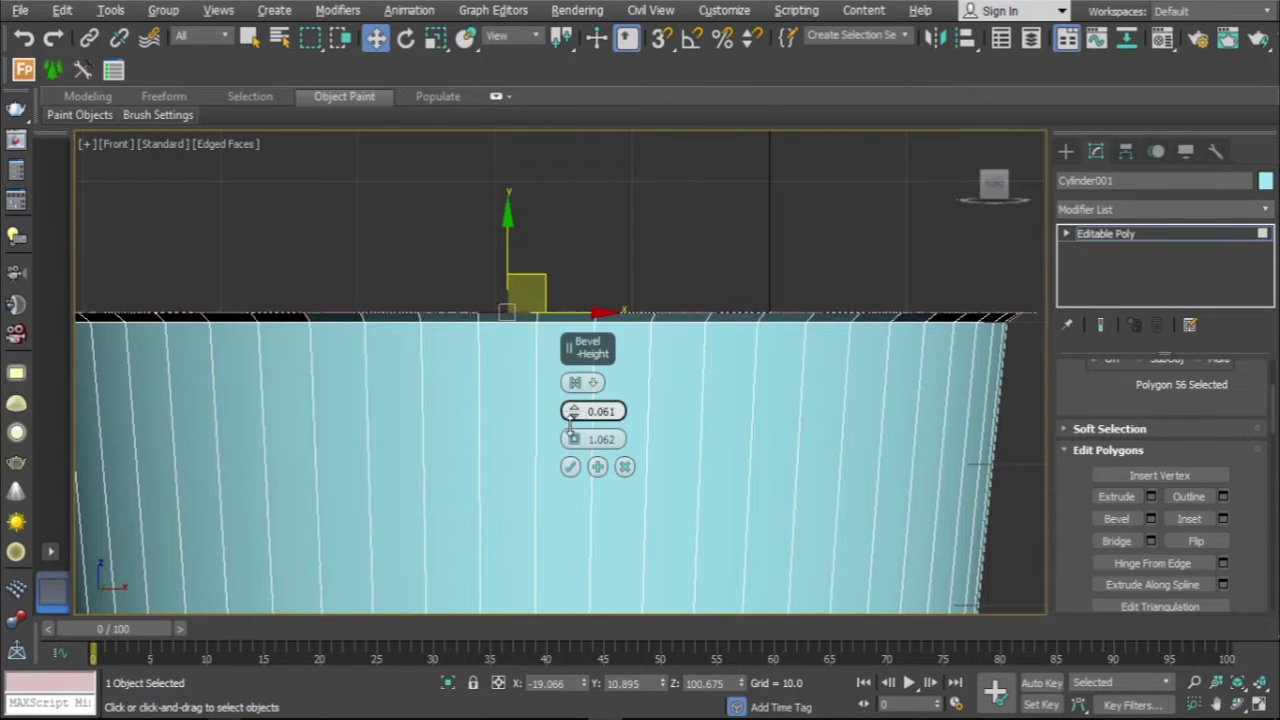
pyautogui.moveTo(577, 411)
pyautogui.mouseDown()
pyautogui.moveTo(577, 370)
pyautogui.moveTo(582, 462)
pyautogui.moveTo(573, 425)
pyautogui.mouseUp()
pyautogui.click(597, 467)
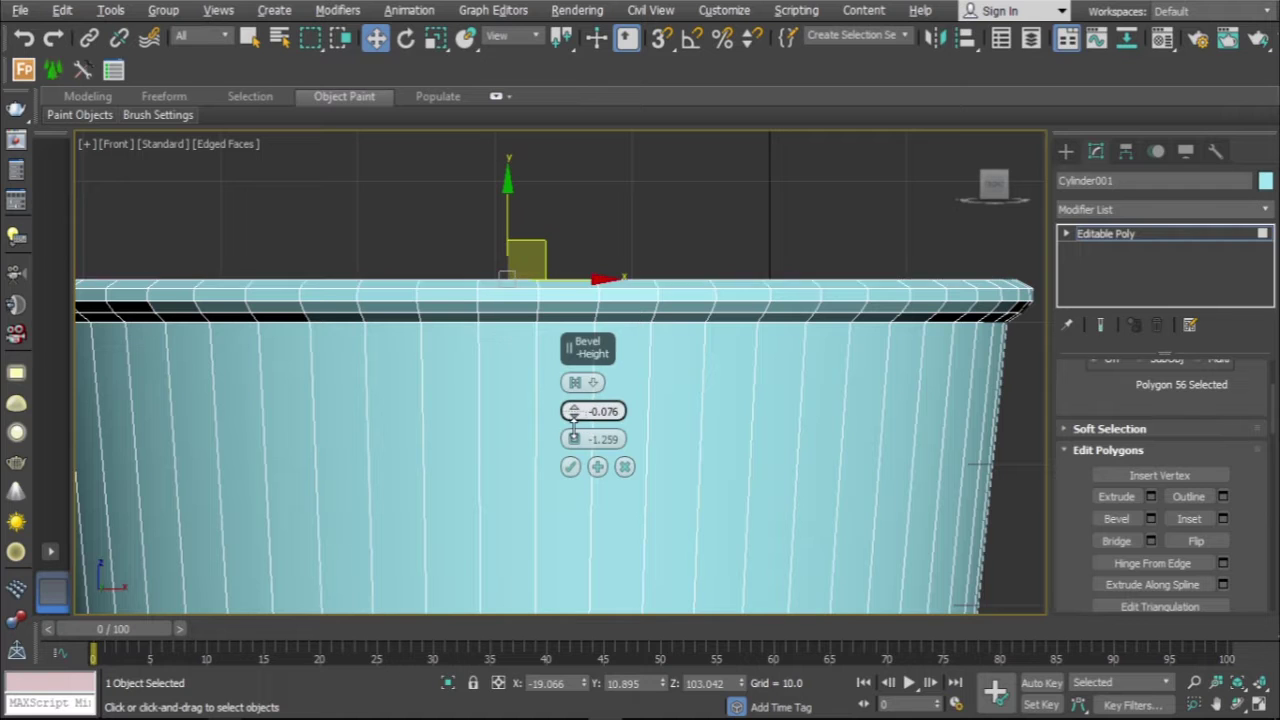
pyautogui.click(570, 467)
# Inset the cup's bottom cap with an inward bevel
pyautogui.hotkey('alt', 'w')
pyautogui.hotkey('alt', 'w')
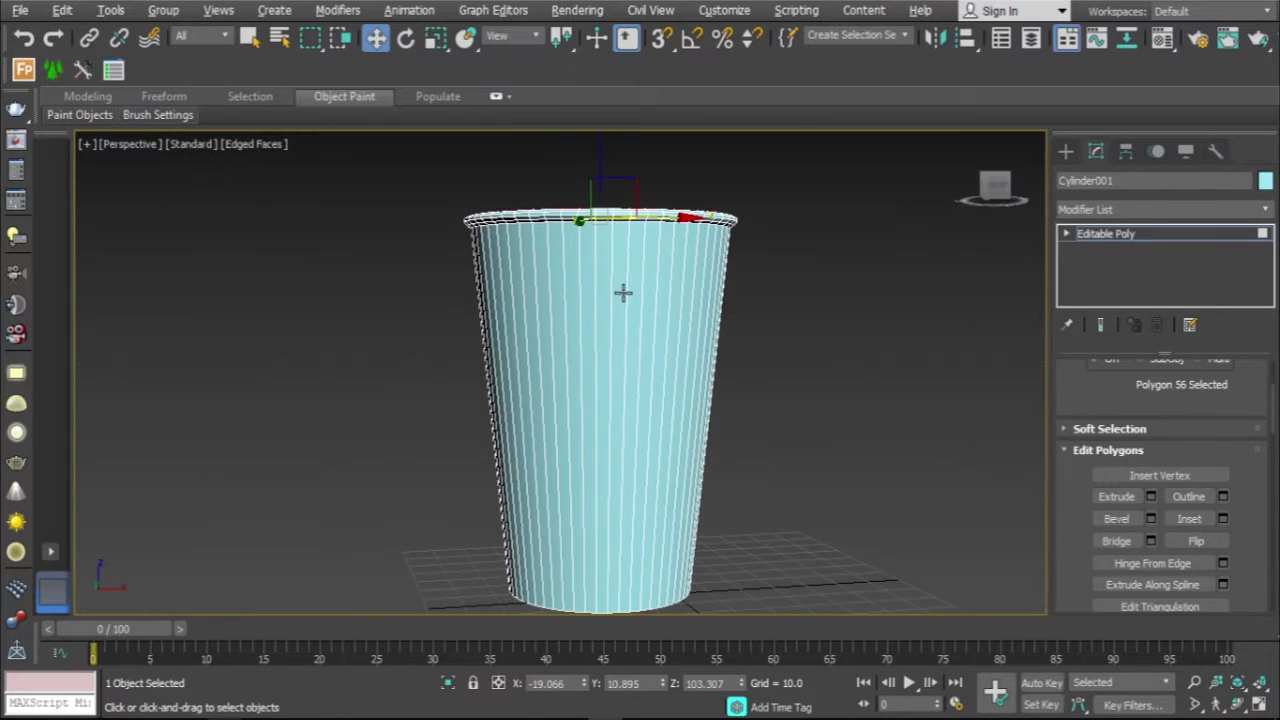
pyautogui.keyDown('alt'); pyautogui.moveTo(587, 312); pyautogui.dragTo(603, 386, button='middle'); pyautogui.keyUp('alt')
pyautogui.click(603, 386)
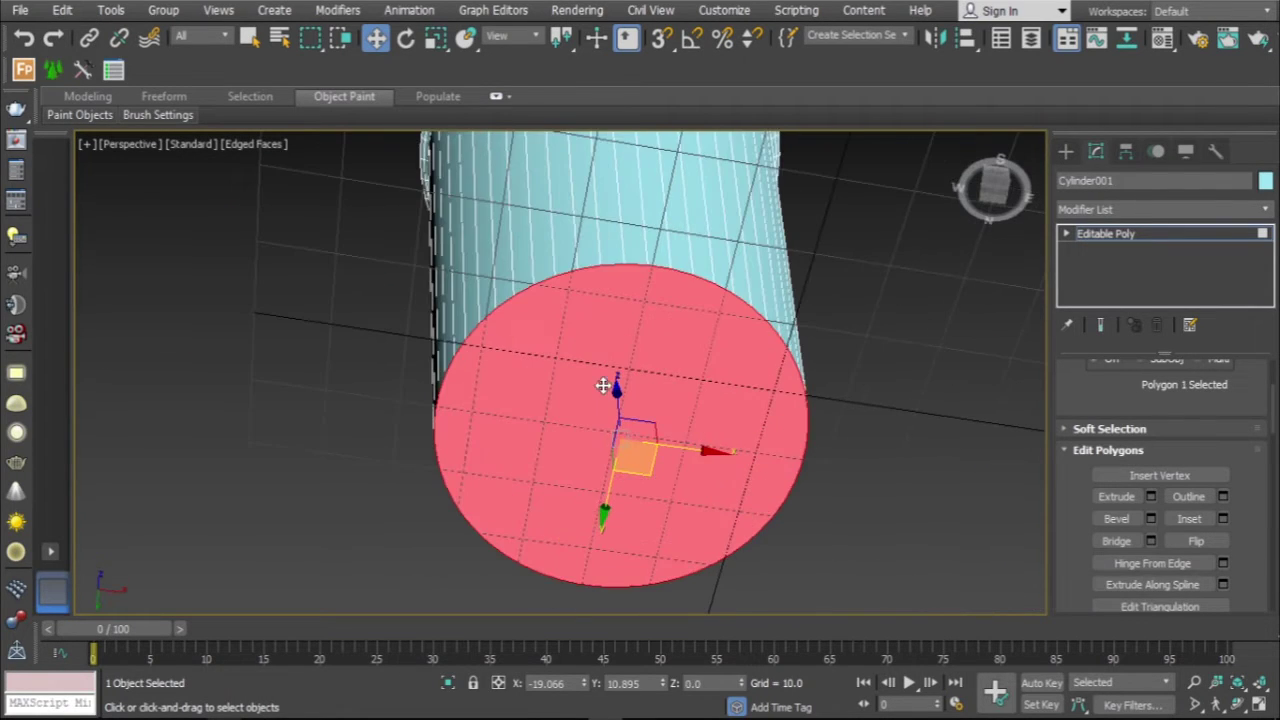
pyautogui.moveTo(574, 440); pyautogui.dragTo(572, 458)
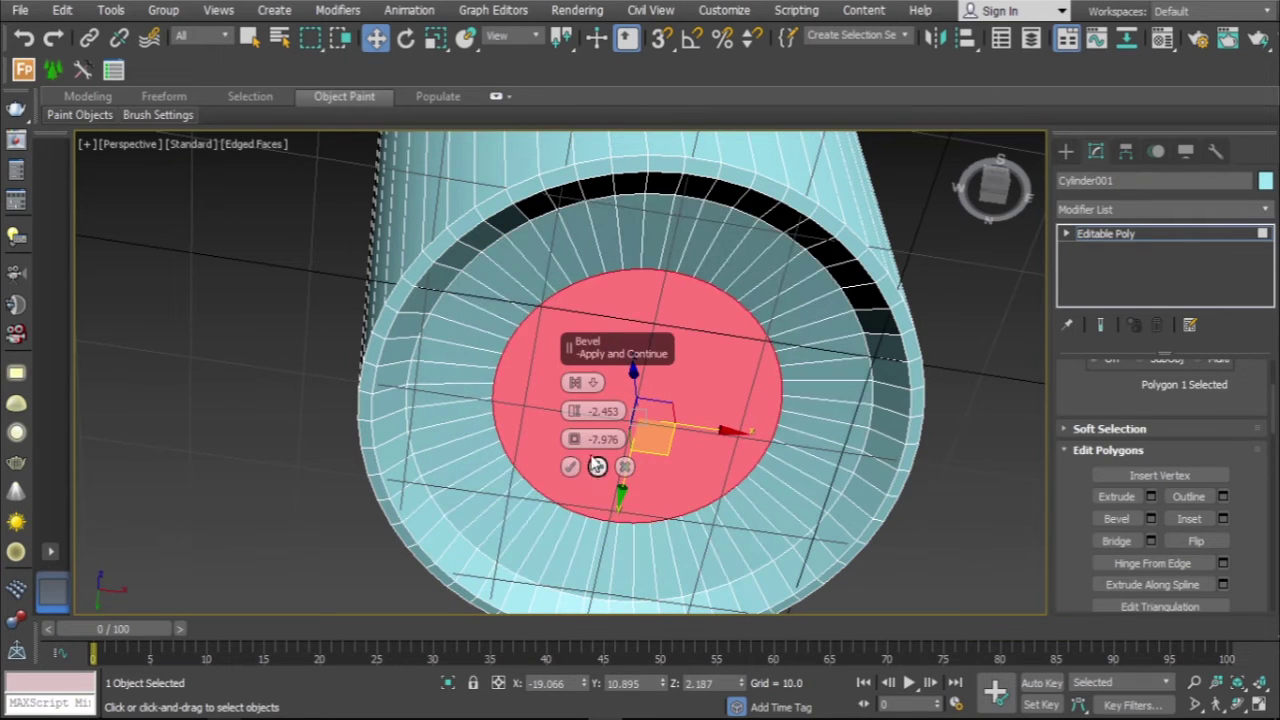
# Select the top cap and delete it so the cup is open
pyautogui.moveTo(572, 458)
pyautogui.keyDown('alt'); pyautogui.mouseDown(button='middle')
pyautogui.moveTo(615, 519)
pyautogui.moveTo(629, 369)
pyautogui.moveTo(557, 432)
pyautogui.moveTo(595, 300)
pyautogui.mouseUp(button='middle'); pyautogui.keyUp('alt')
pyautogui.click(595, 255)
pyautogui.press('Delete')
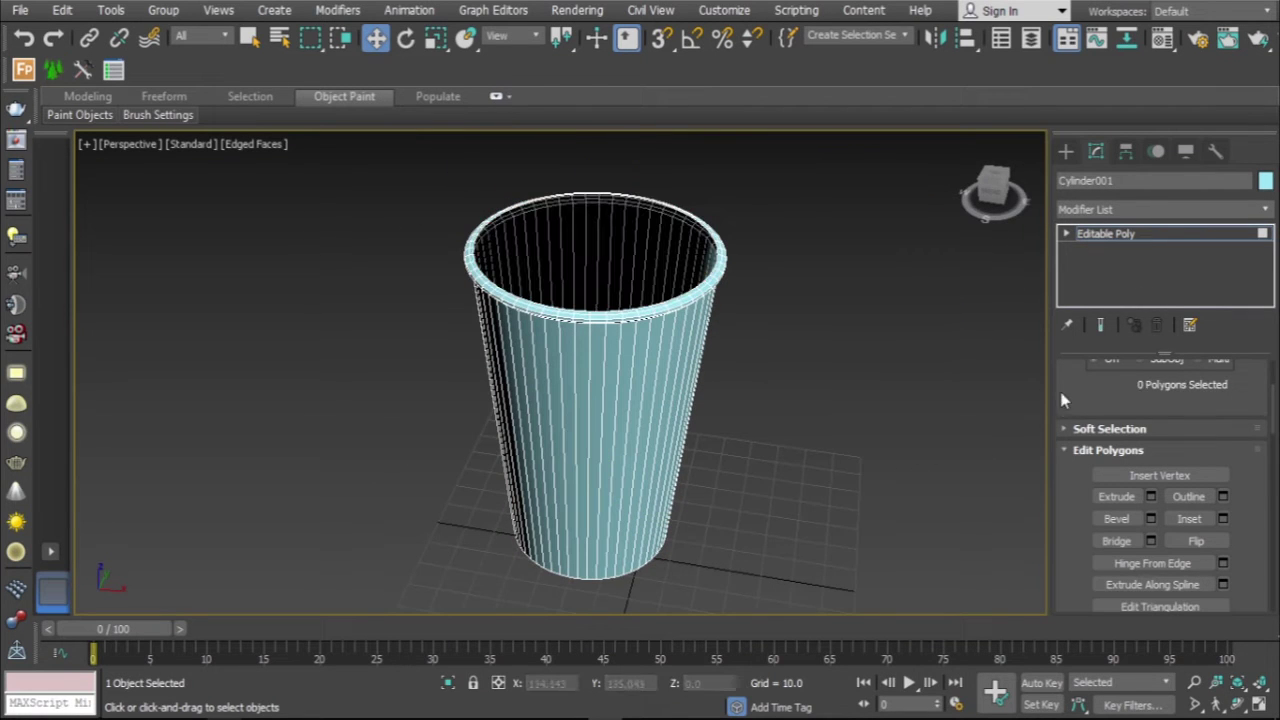
# Add a Shell modifier to the cup and set its Outer Amount to 0.1
pyautogui.click(1146, 210)
pyautogui.click(1100, 245)
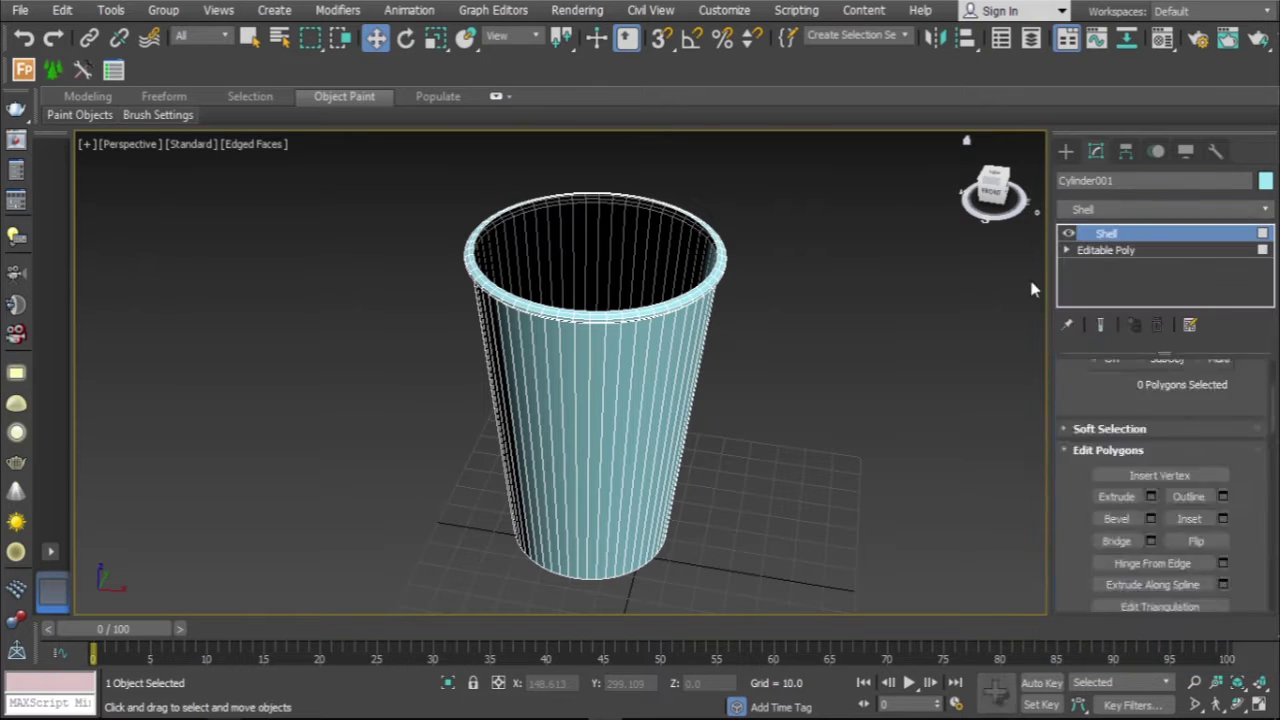
pyautogui.rightClick(1223, 421)
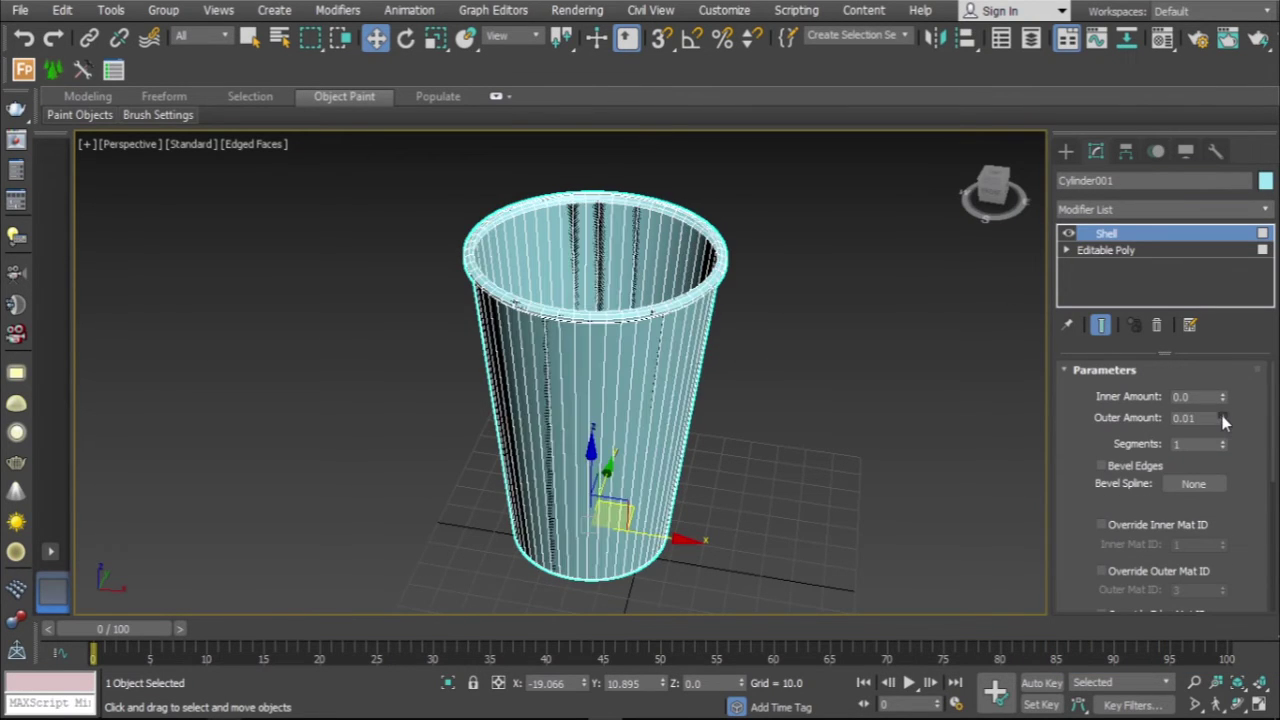
pyautogui.rightClick(1223, 419)
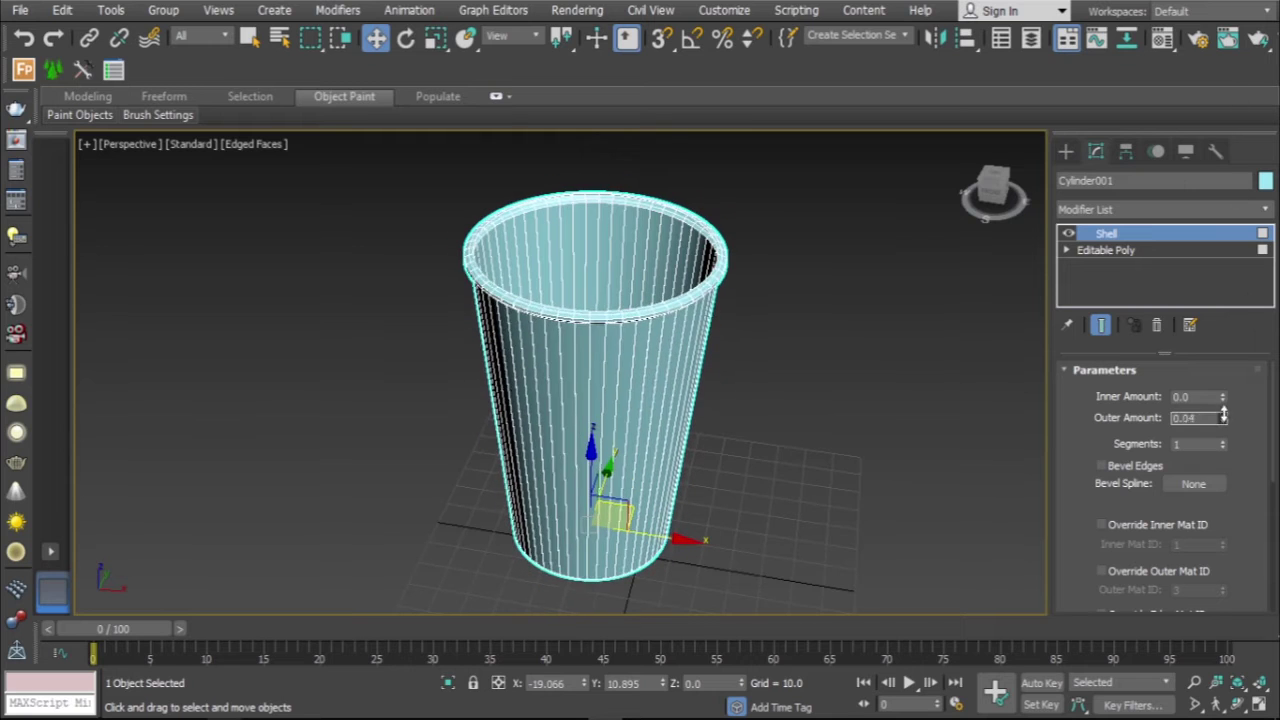
pyautogui.scroll(5, 648, 223)
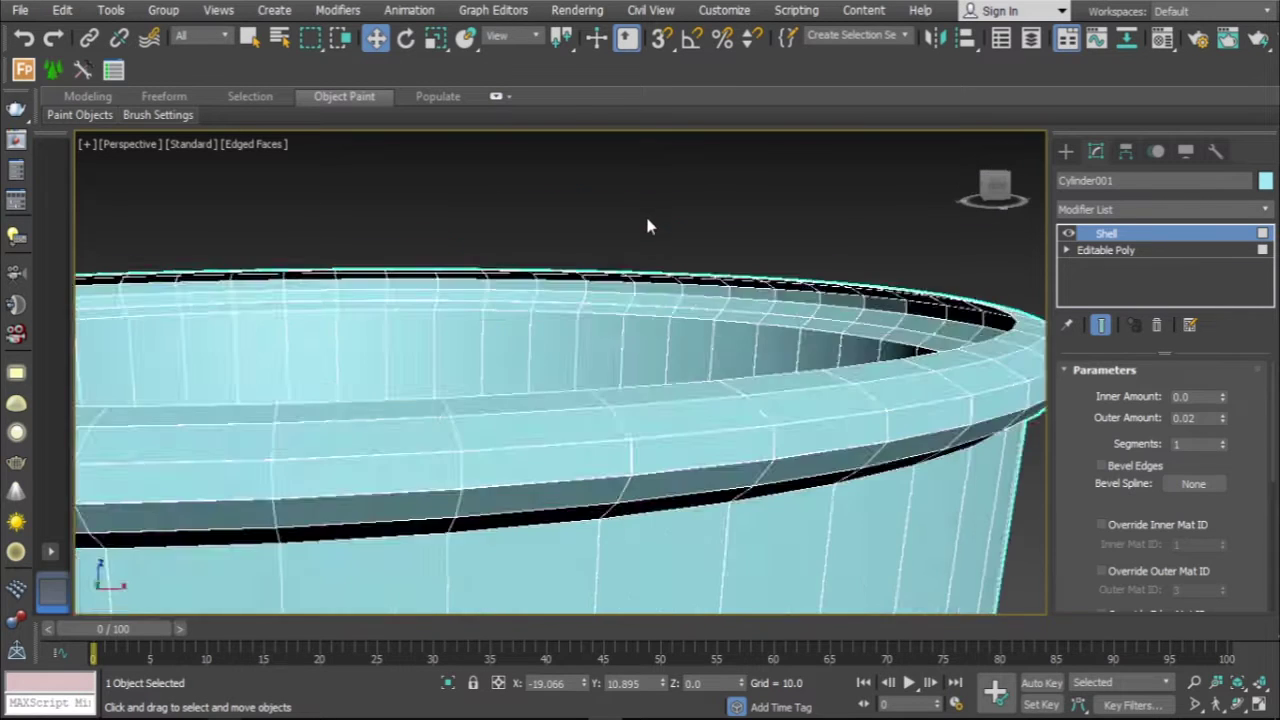
pyautogui.click(1223, 414)
pyautogui.moveTo(1222, 418)
pyautogui.mouseDown()
pyautogui.moveTo(1224, 384)
pyautogui.moveTo(1230, 409)
pyautogui.mouseUp()
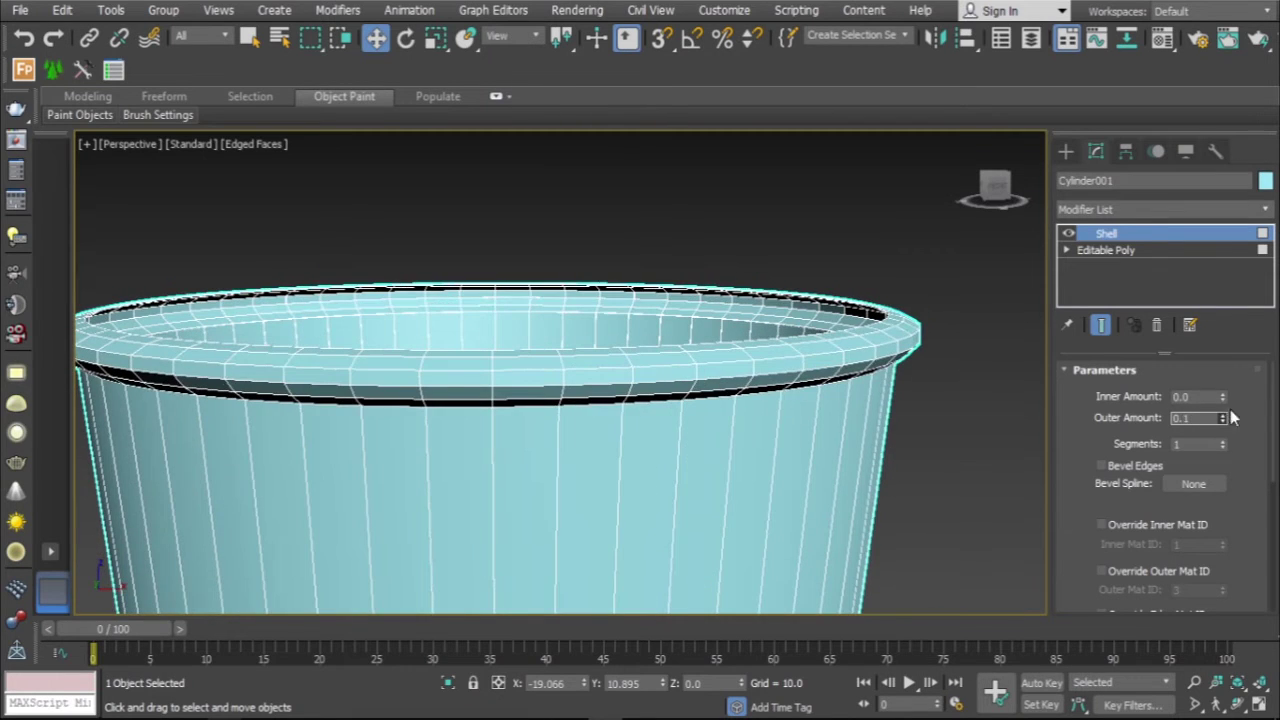
pyautogui.scroll(-5, 786, 414)
pyautogui.moveTo(991, 366)
pyautogui.keyDown('alt'); pyautogui.mouseDown(button='middle')
pyautogui.moveTo(743, 297)
pyautogui.moveTo(716, 228)
pyautogui.moveTo(730, 270)
pyautogui.mouseUp(button='middle'); pyautogui.keyUp('alt')
# Reset the Shell Inner Amount to 0 and show the Top view with Edged Faces
pyautogui.click(1222, 394)
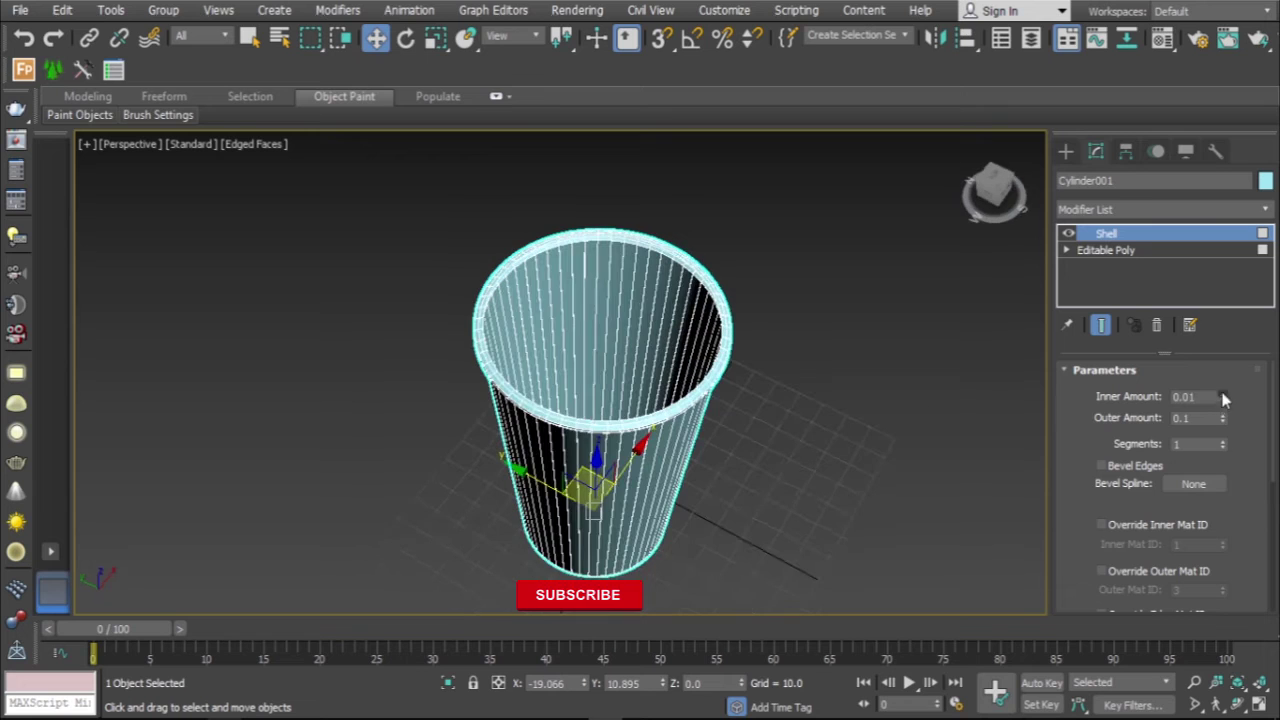
pyautogui.rightClick(1228, 336)
pyautogui.hotkey('alt', 'w')
pyautogui.click(455, 314)
pyautogui.hotkey('alt', 'w')
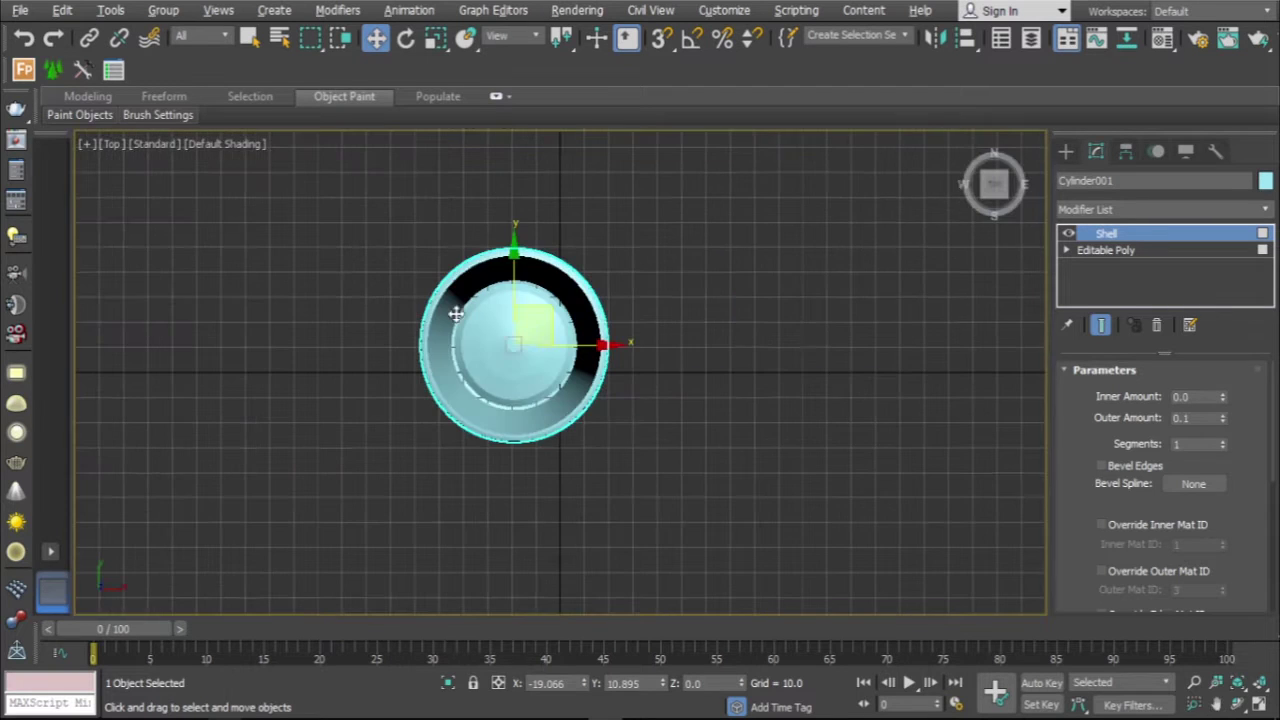
pyautogui.press('F4')
# Create a cylinder disc drawn out from the cup's centre
pyautogui.click(1065, 150)
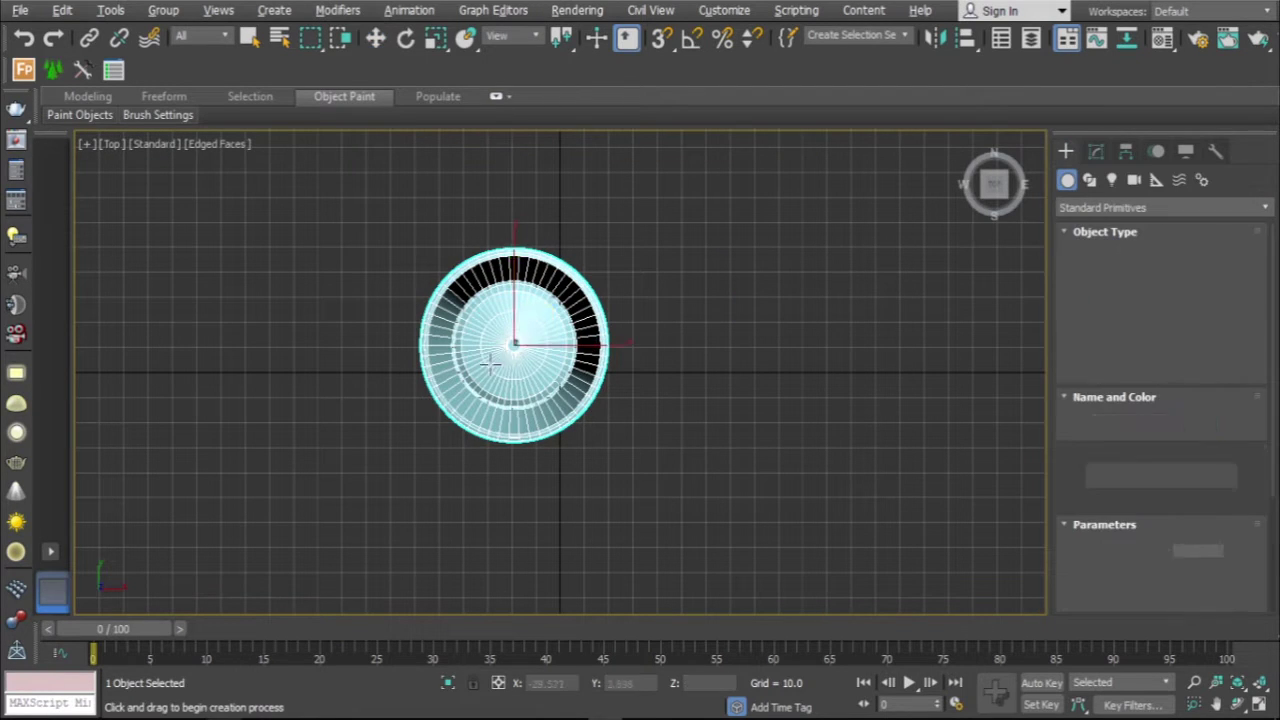
pyautogui.click(1124, 310)
pyautogui.moveTo(513, 344); pyautogui.dragTo(556, 432)
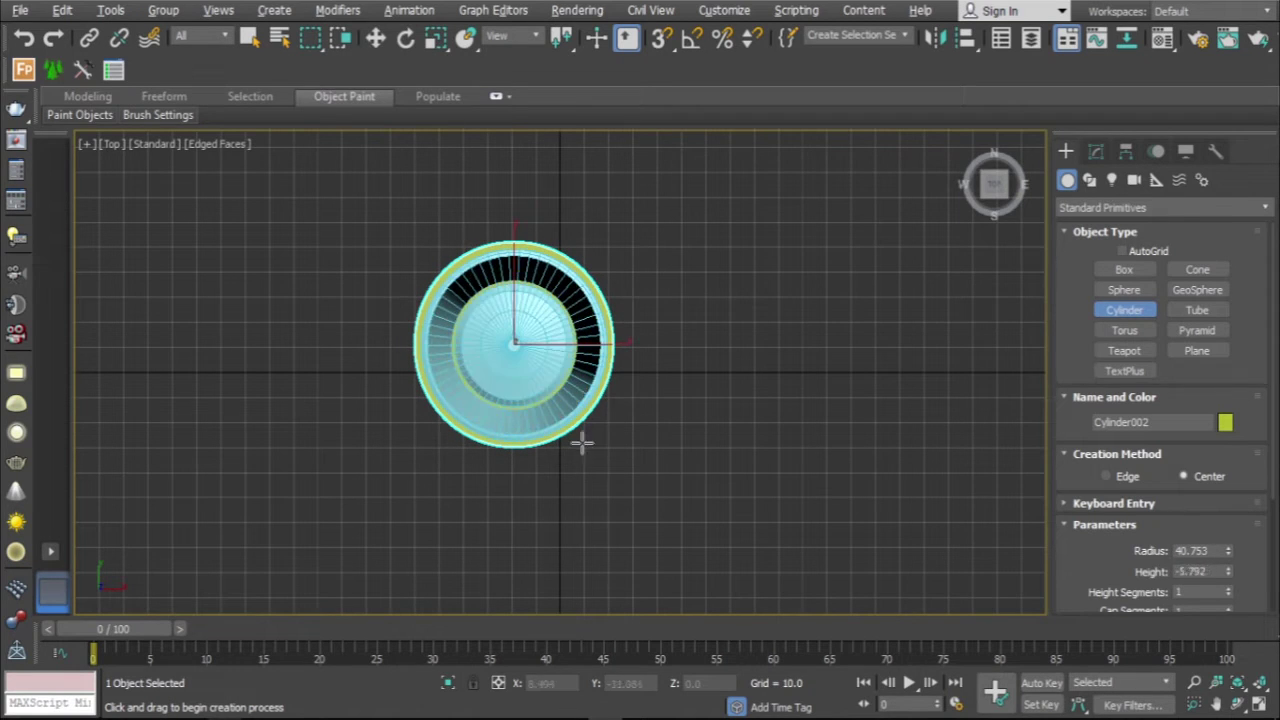
pyautogui.click(580, 520)
pyautogui.hotkey('alt', 'w')
pyautogui.rightClick(654, 420)
pyautogui.hotkey('alt', 'w')
# Move the disc up so it sits on the cup's rim
pyautogui.click(372, 39)
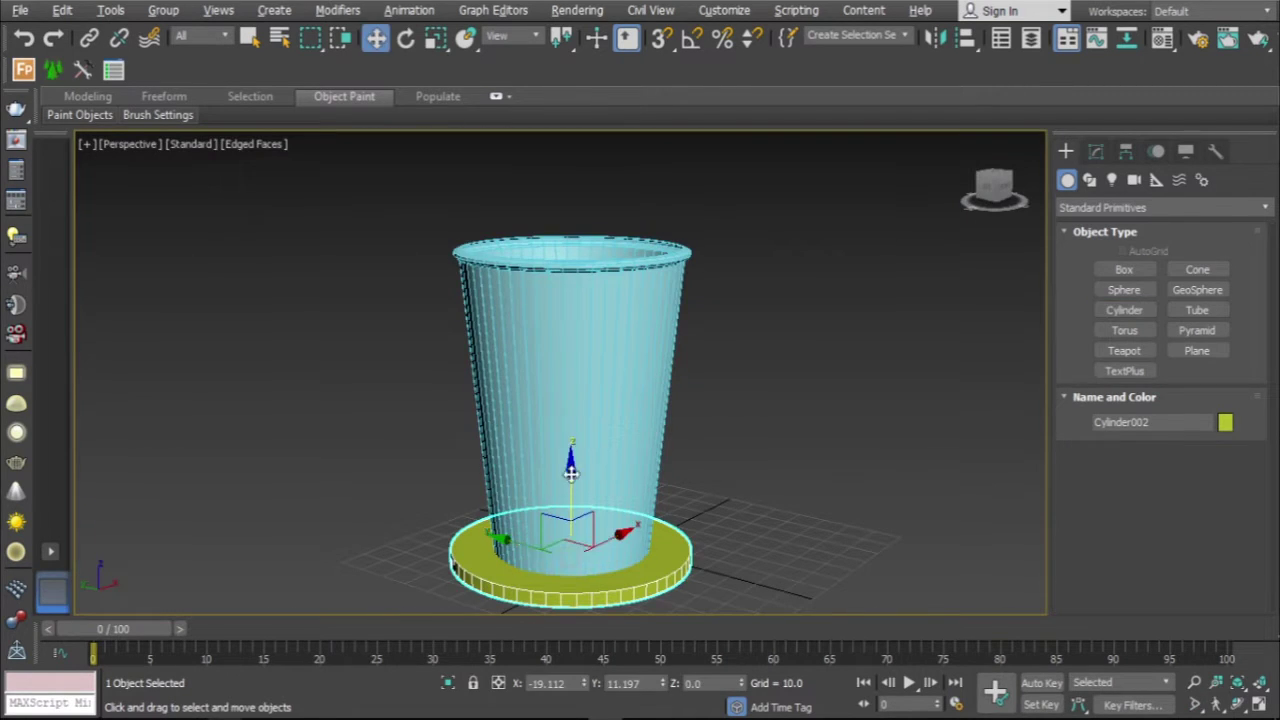
pyautogui.moveTo(571, 472); pyautogui.dragTo(571, 189)
pyautogui.press('f')
pyautogui.moveTo(551, 343); pyautogui.dragTo(555, 330)
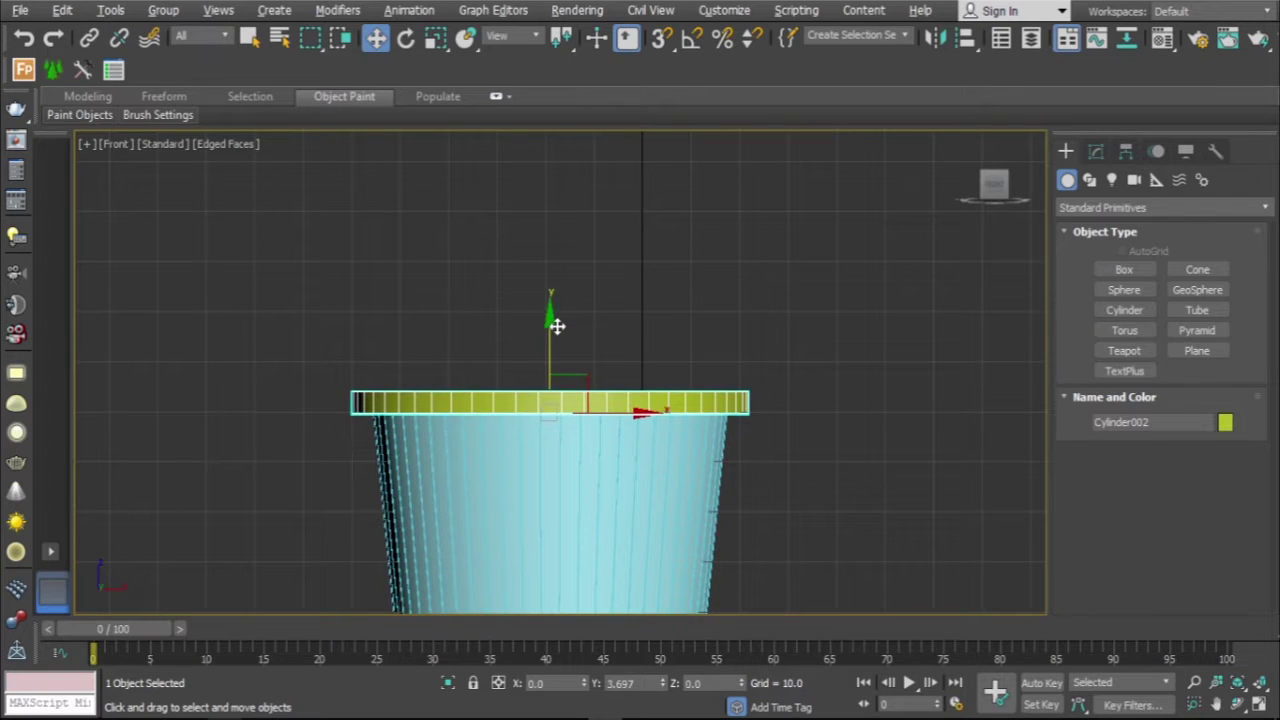
pyautogui.press('p')
# Flatten the disc and raise its sides to 66 and its cap segments
pyautogui.click(1095, 151)
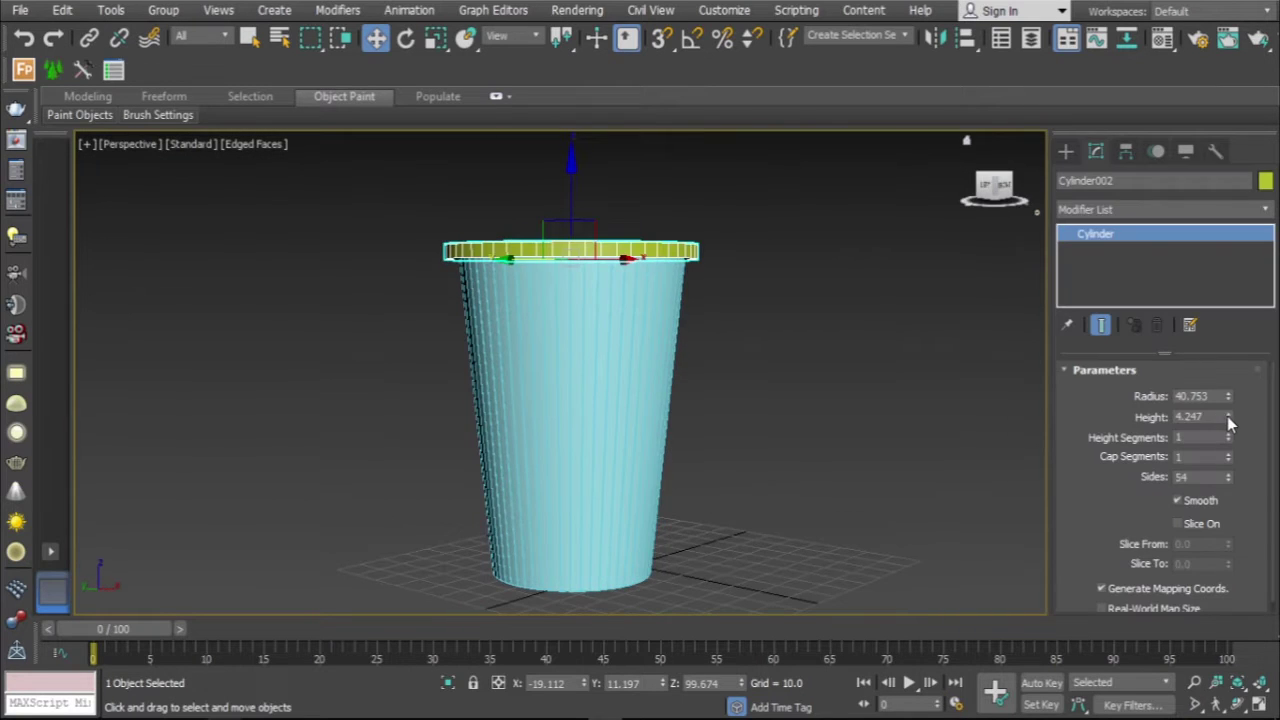
pyautogui.rightClick(1228, 416)
pyautogui.scroll(4, 560, 250)
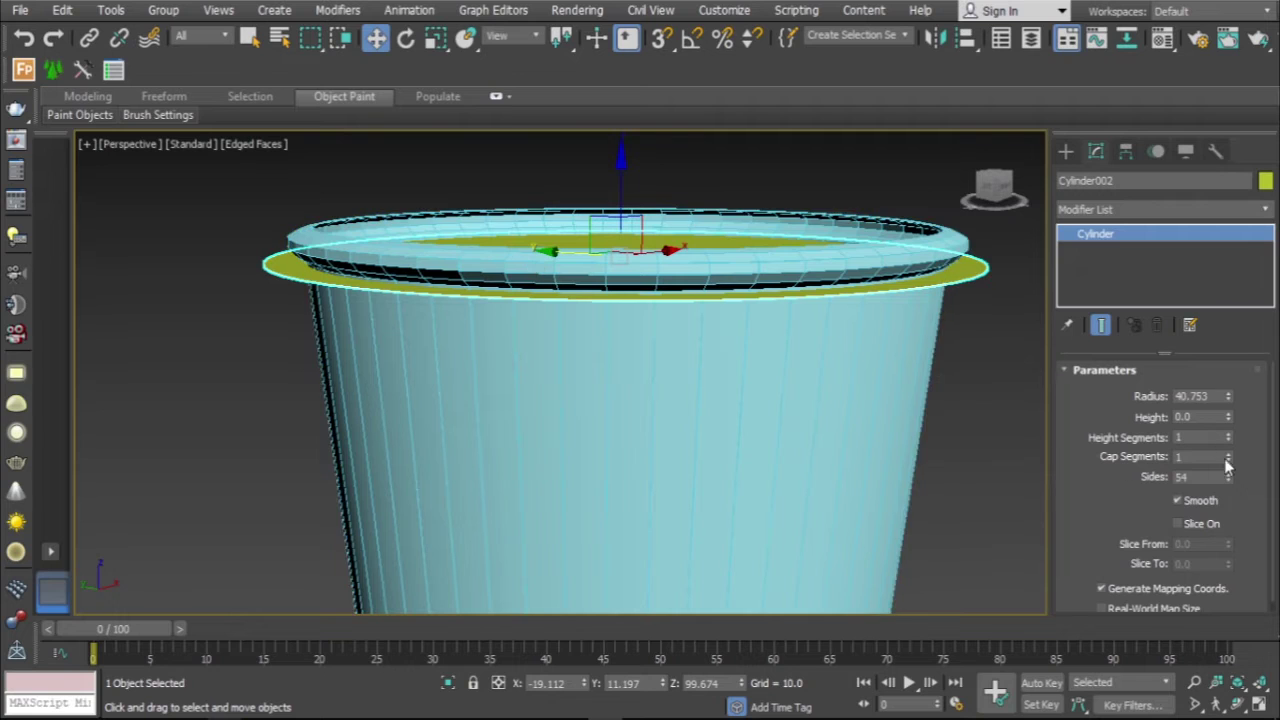
pyautogui.moveTo(1227, 499); pyautogui.dragTo(1229, 481)
pyautogui.moveTo(1228, 463); pyautogui.dragTo(1228, 450)
pyautogui.scroll(-3, 670, 344)
pyautogui.keyDown('alt'); pyautogui.moveTo(670, 344); pyautogui.dragTo(670, 344, button='middle'); pyautogui.keyUp('alt')
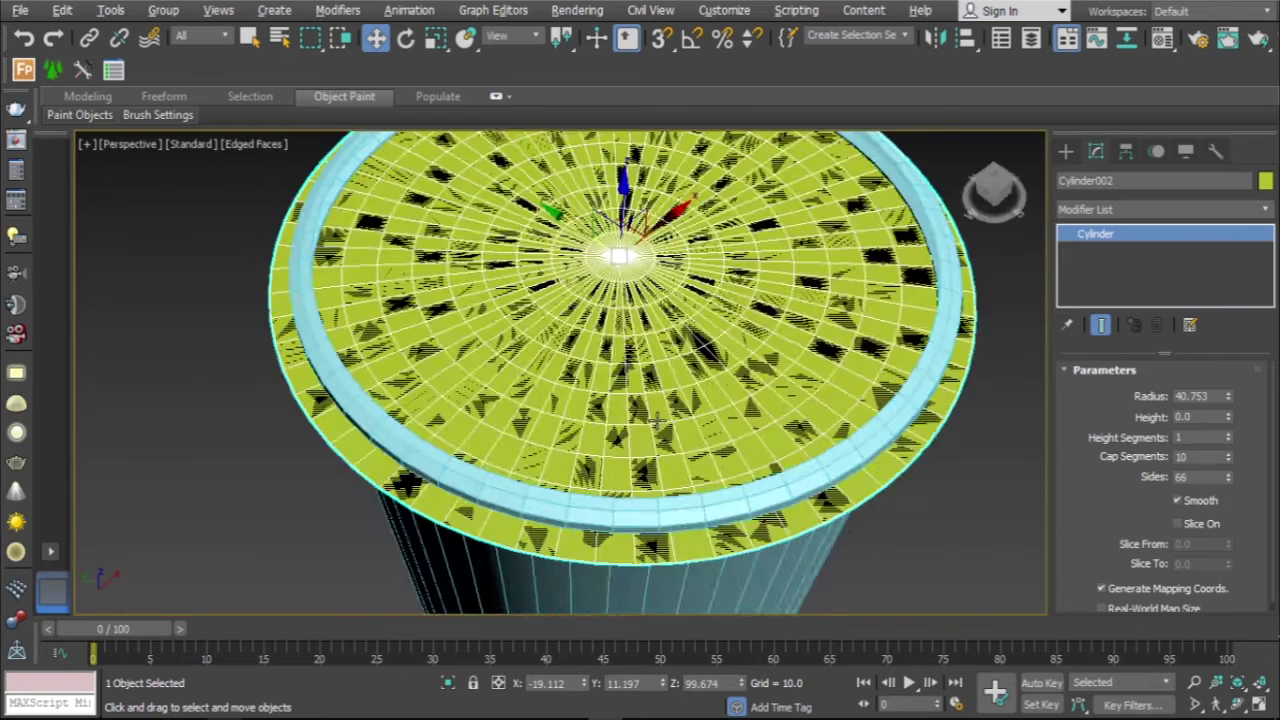
# Convert the disc to Editable Poly, then undo back to its cylinder parameters
pyautogui.rightClick(741, 317)
pyautogui.click(1000, 531)
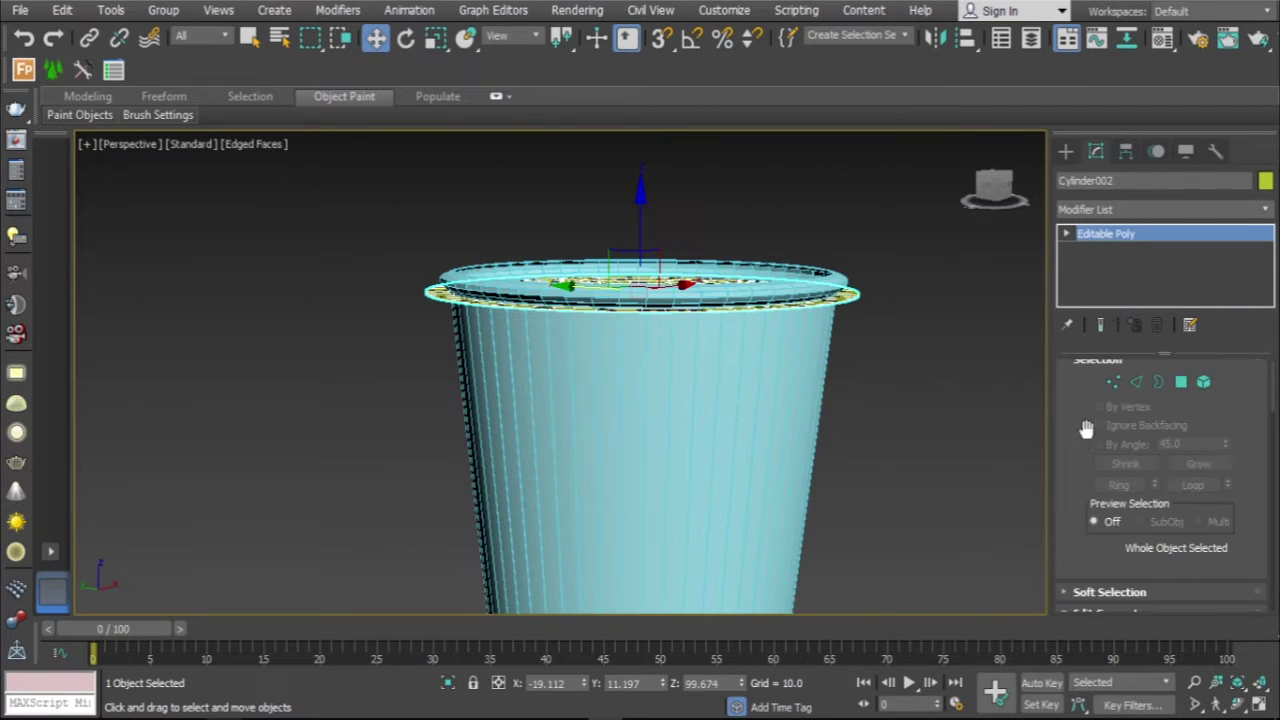
pyautogui.click(585, 290)
pyautogui.keyDown('alt'); pyautogui.moveTo(585, 290); pyautogui.dragTo(605, 285, button='middle'); pyautogui.keyUp('alt')
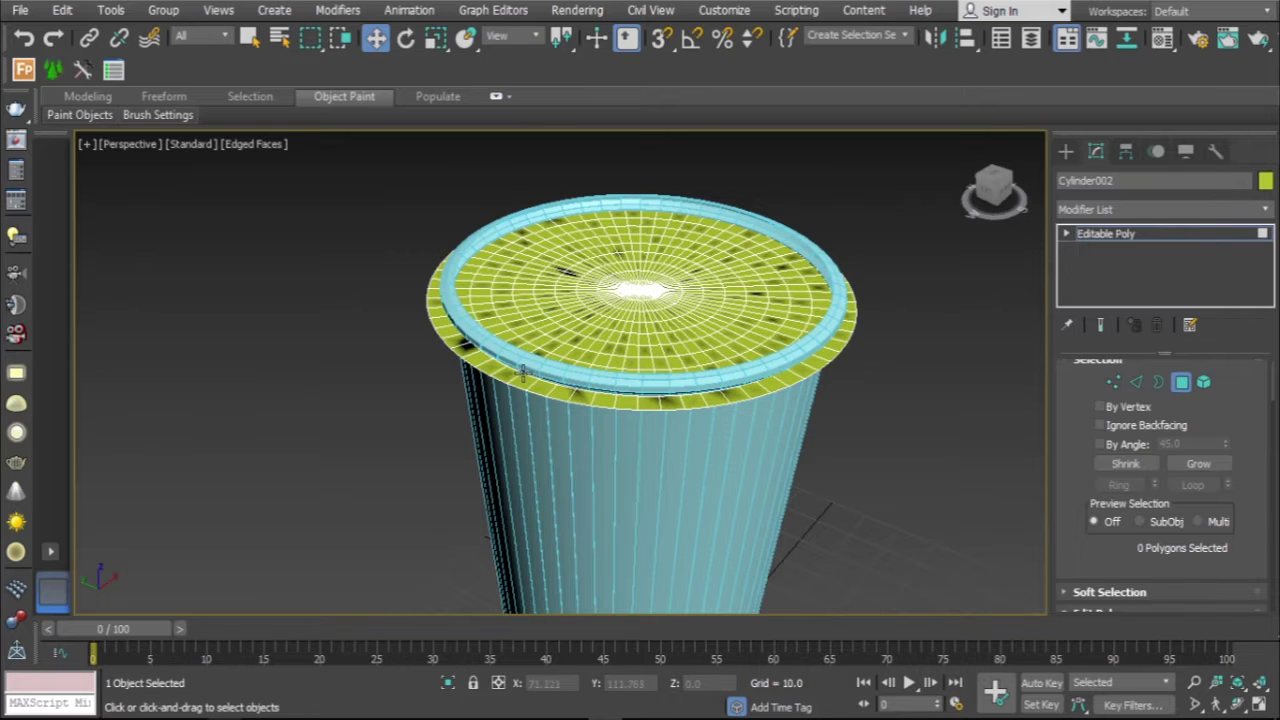
pyautogui.hotkey('shift', 'z')
pyautogui.hotkey('ctrl', 'z')
pyautogui.hotkey('shift', 'z')
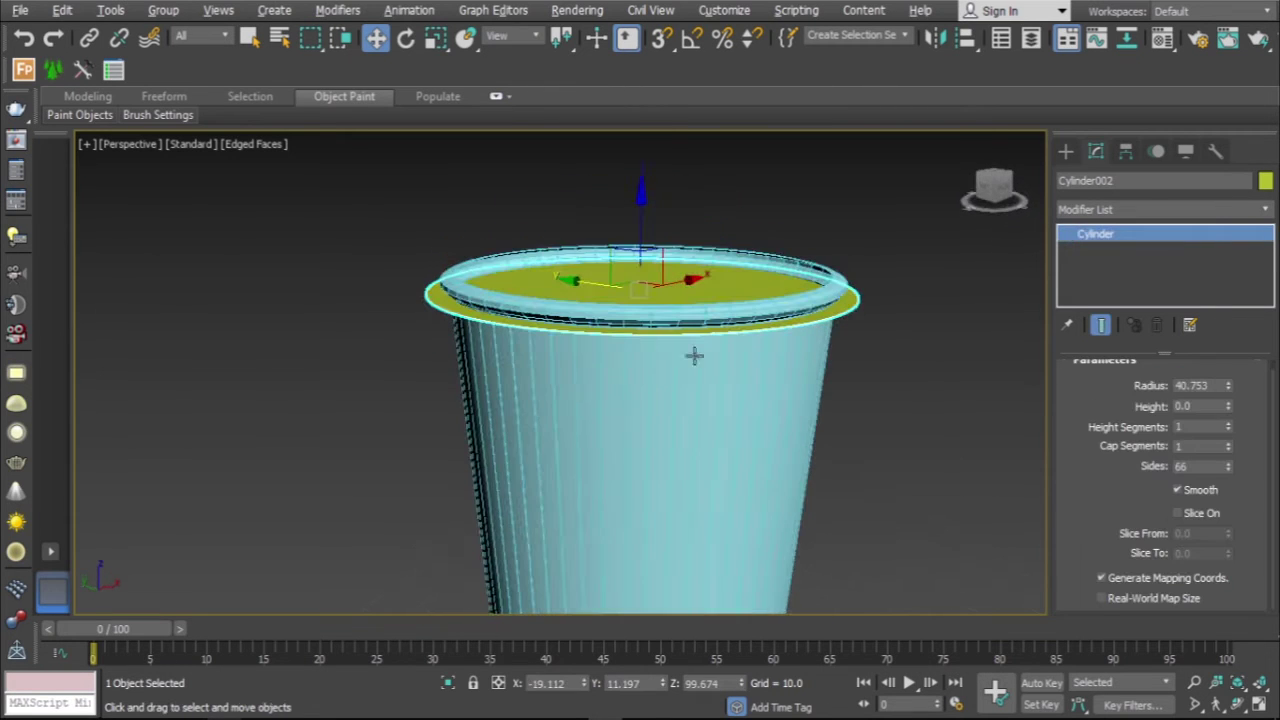
# Set the disc's height to 2.27 and raise its cap segments
pyautogui.moveTo(1230, 410); pyautogui.dragTo(1230, 398)
pyautogui.moveTo(1230, 448); pyautogui.dragTo(1228, 456)
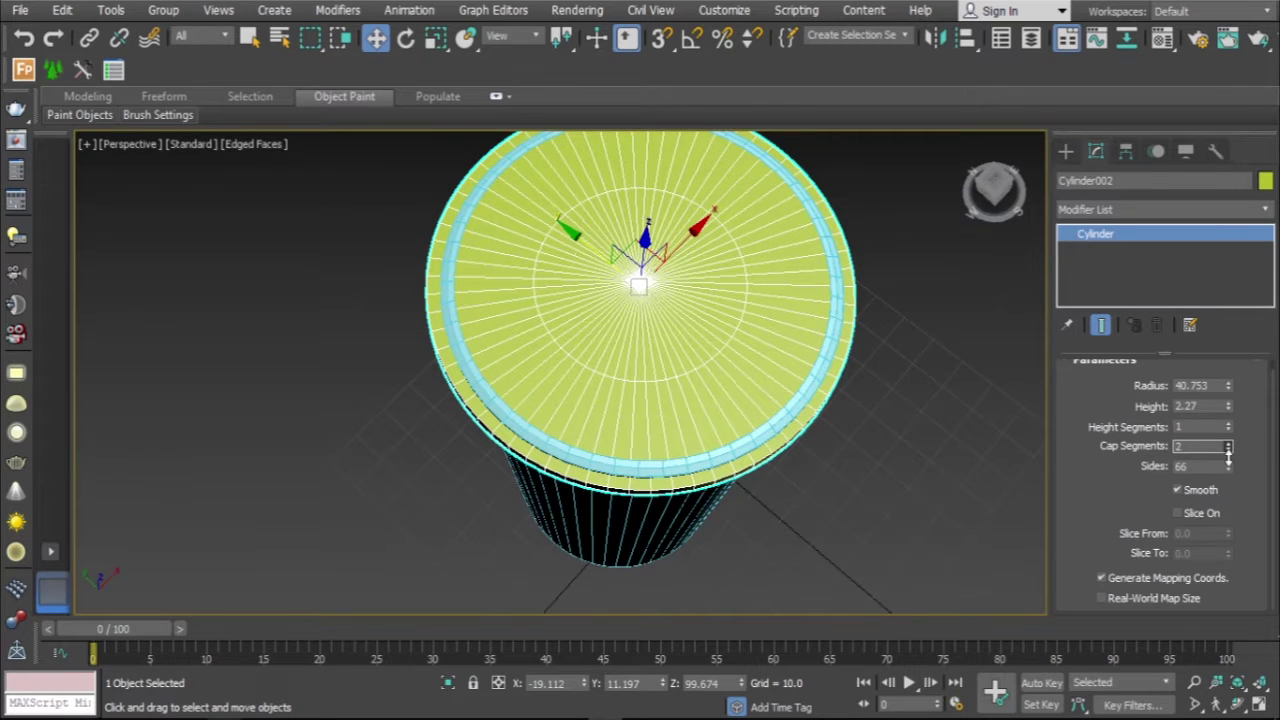
pyautogui.hotkey('shift', 'z')
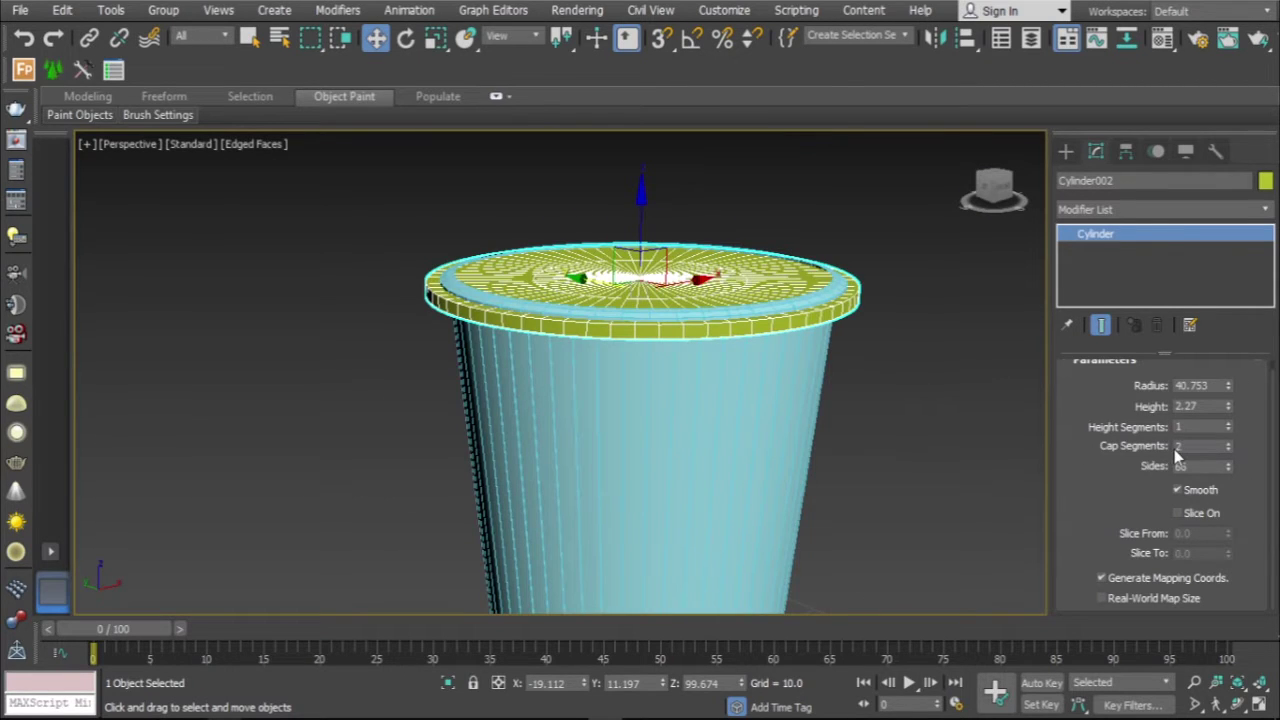
# Set the lid's cap segments to 4
pyautogui.click(1229, 449)
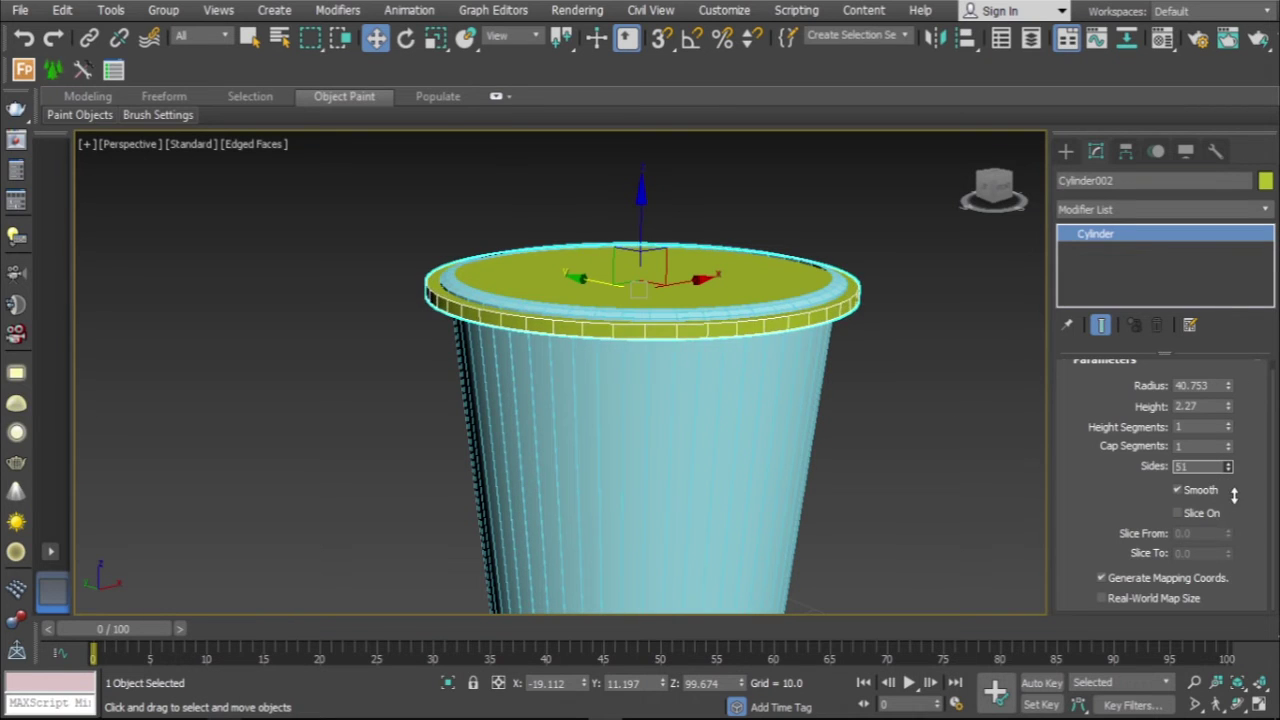
pyautogui.moveTo(1230, 450); pyautogui.dragTo(1230, 444)
pyautogui.moveTo(790, 287)
pyautogui.keyDown('alt'); pyautogui.mouseDown(button='middle')
pyautogui.moveTo(903, 417)
pyautogui.moveTo(574, 283)
pyautogui.mouseUp(button='middle'); pyautogui.keyUp('alt')
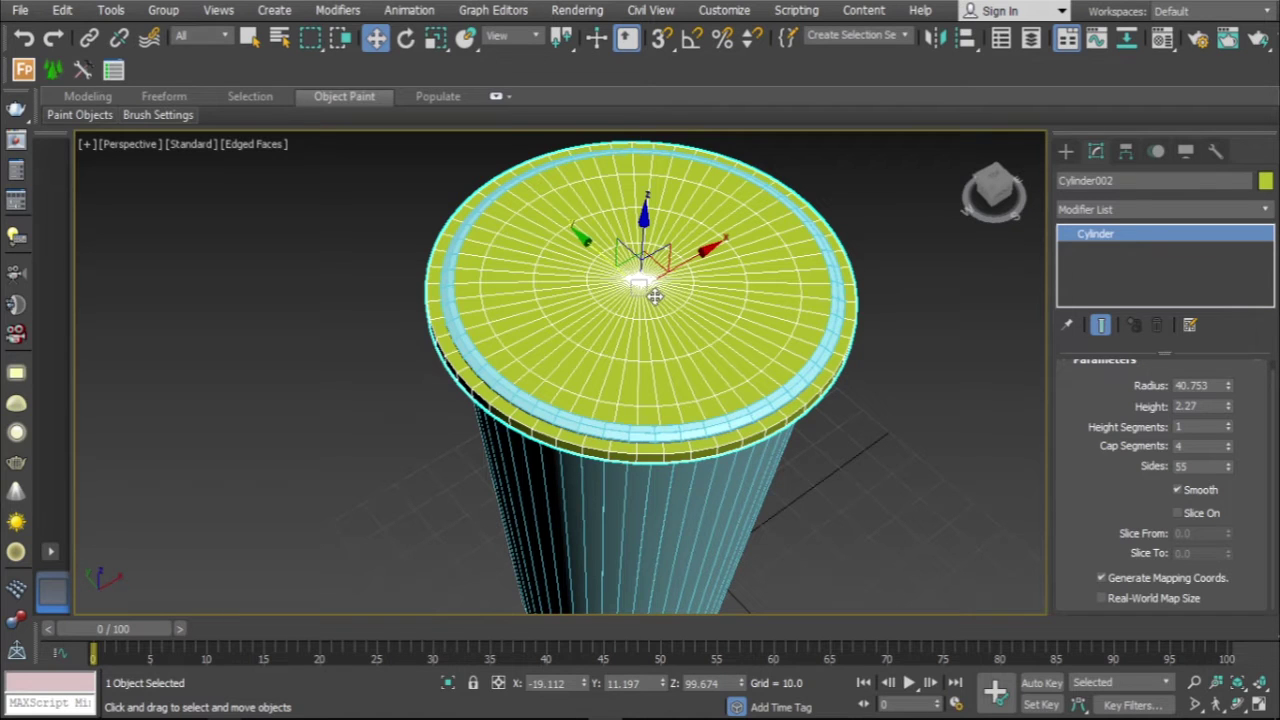
pyautogui.hotkey('shift', 'z')
pyautogui.hotkey('shift', 'z')
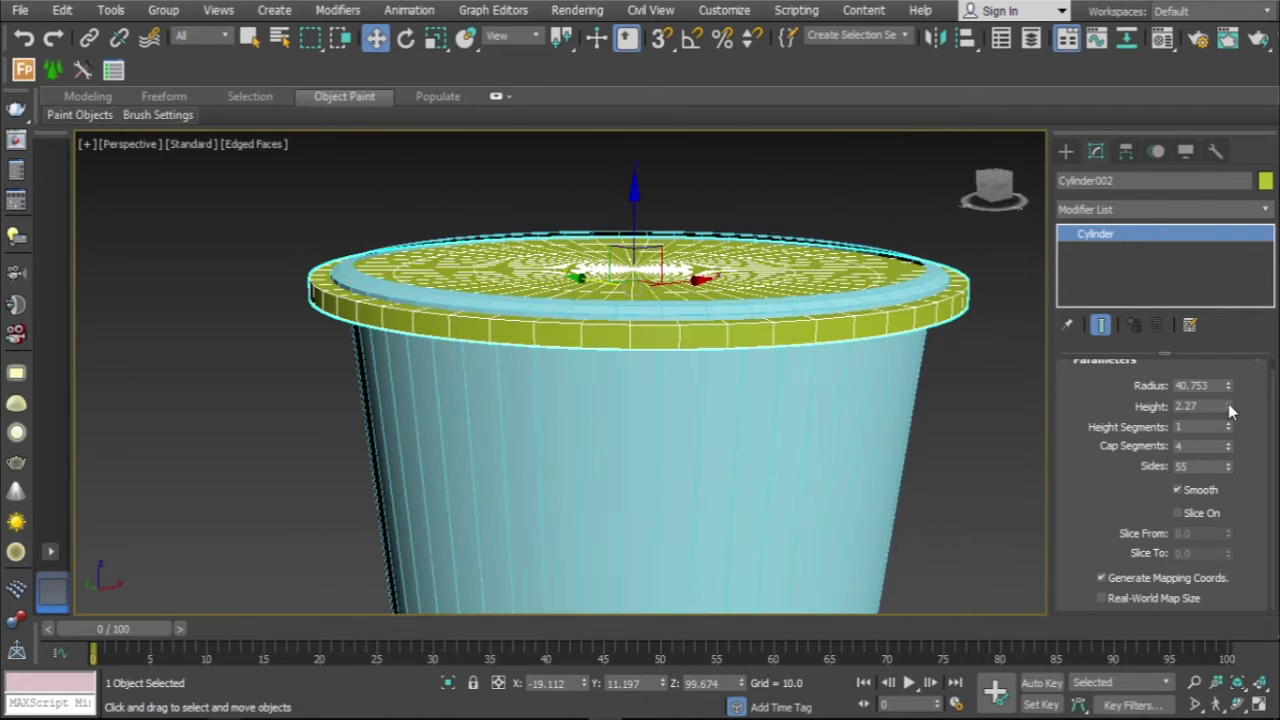
# Flatten the lid to a height of 0.01
pyautogui.moveTo(1228, 406); pyautogui.dragTo(1218, 512)
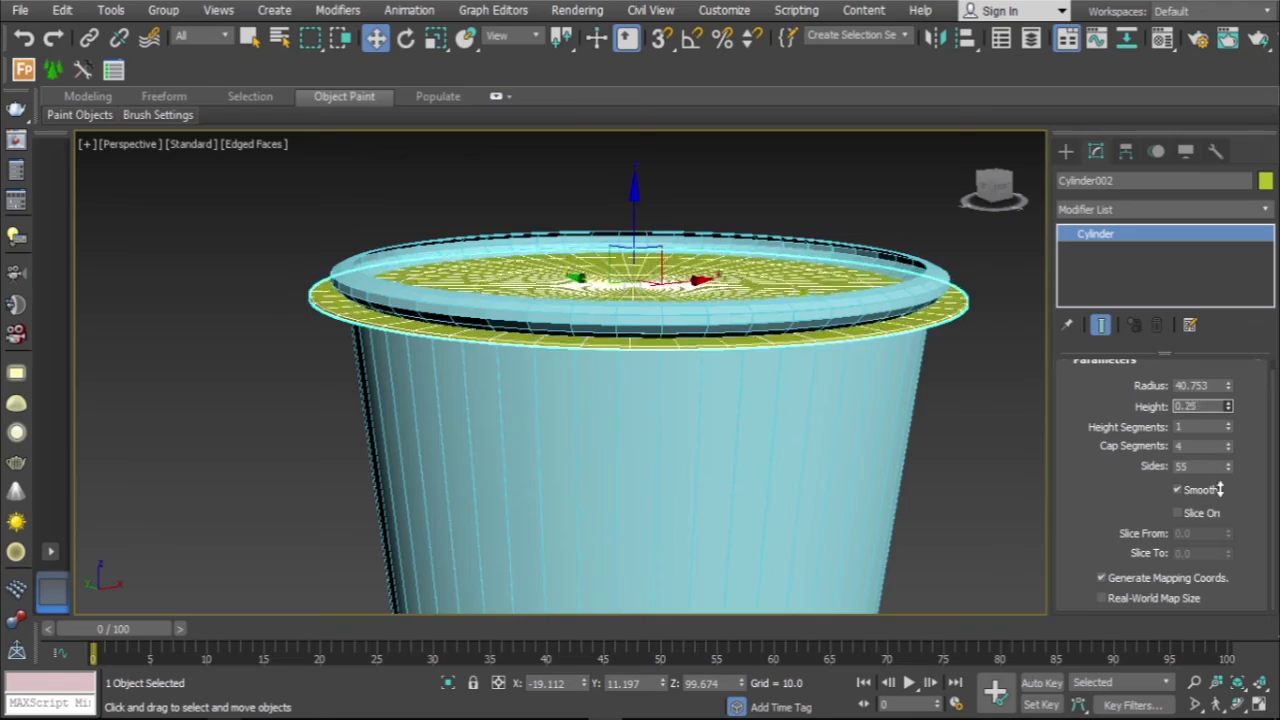
pyautogui.rightClick(1228, 406)
pyautogui.scroll(5, 817, 363)
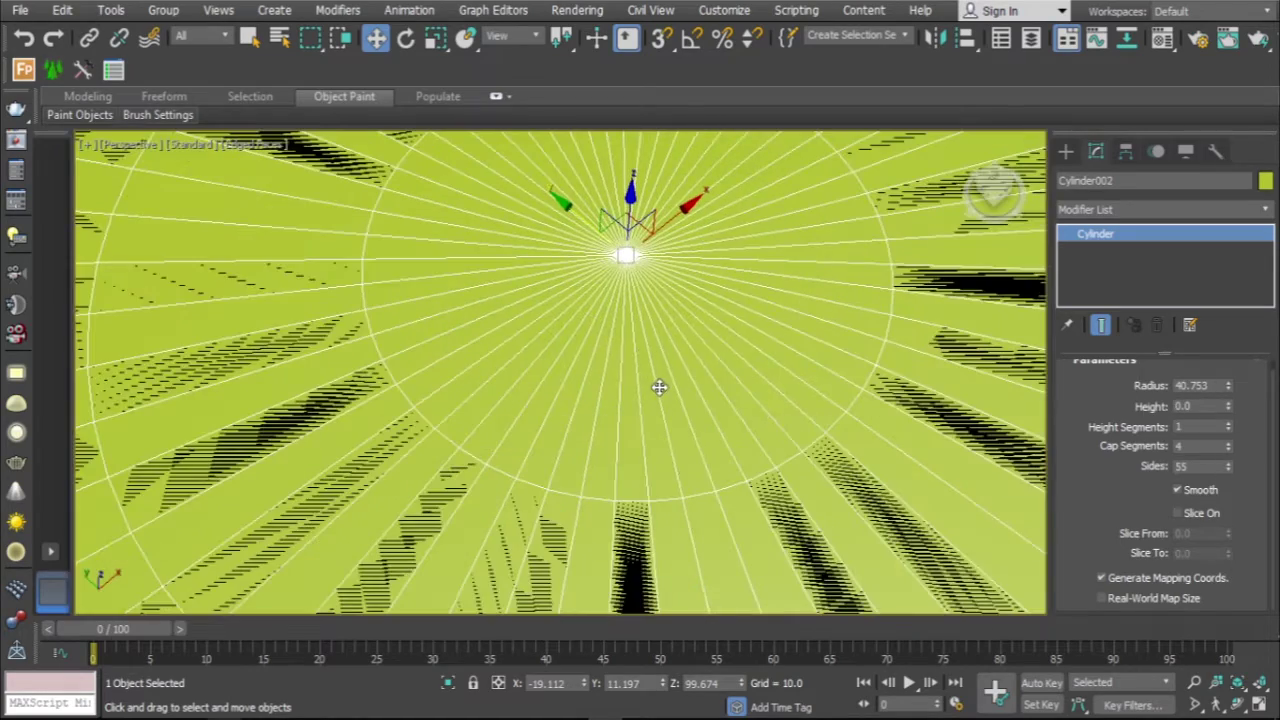
pyautogui.click(1228, 404)
pyautogui.scroll(-3, 691, 357)
pyautogui.keyDown('alt'); pyautogui.moveTo(691, 357); pyautogui.dragTo(686, 305, button='middle'); pyautogui.keyUp('alt')
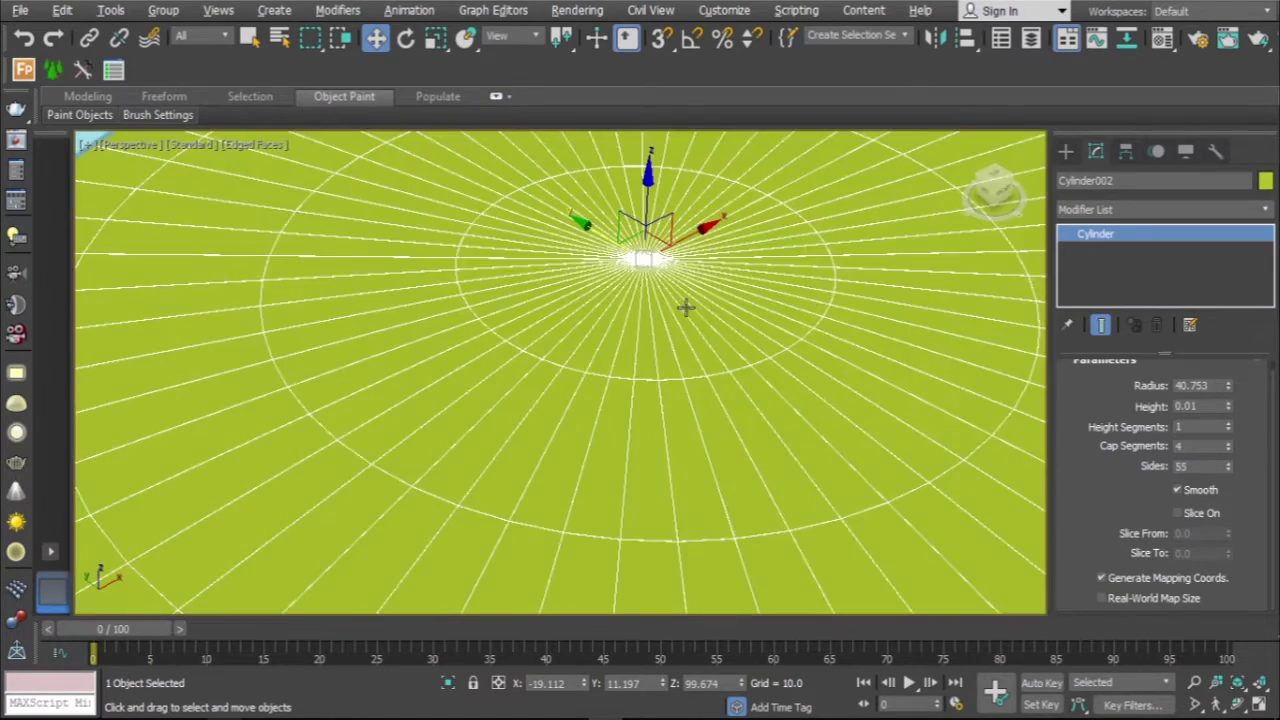
# Convert the lid to Editable Poly and enter Polygon mode
pyautogui.rightClick(730, 306)
pyautogui.click(968, 517)
pyautogui.click(1181, 381)
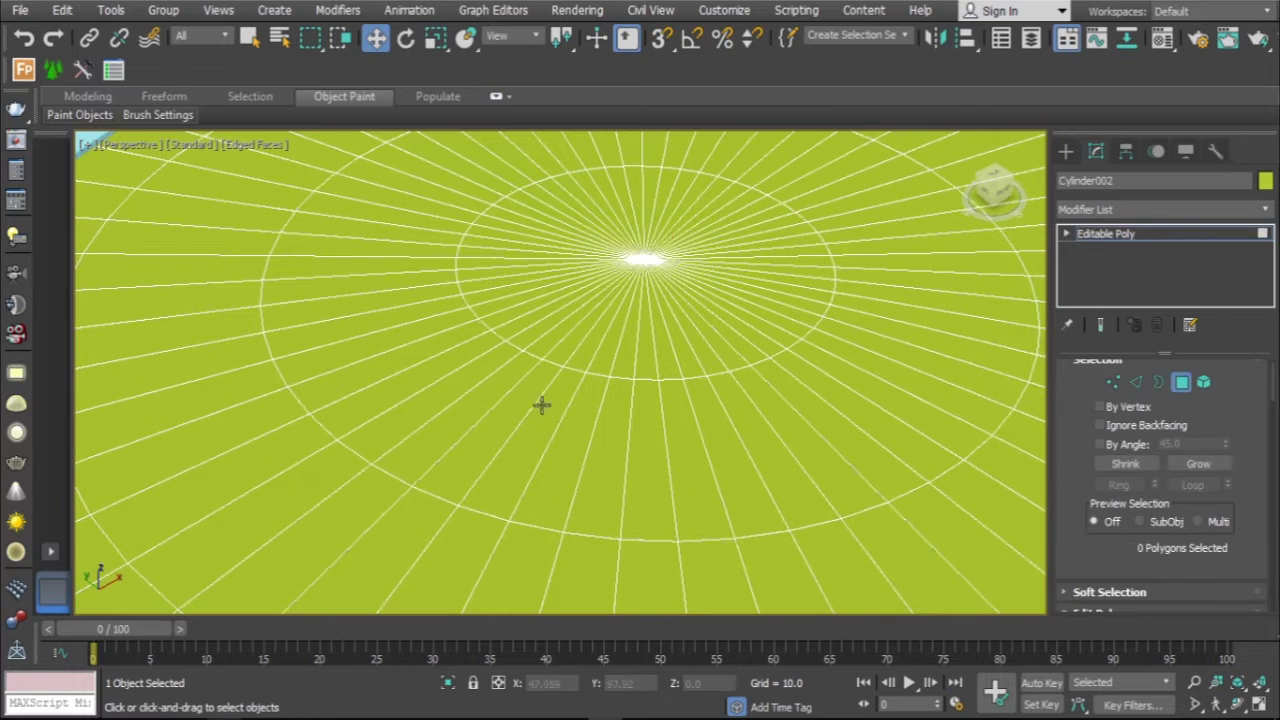
# Grow a selection from the centre polygon over the whole lid top and bring up Bevel settings
pyautogui.moveTo(543, 403); pyautogui.dragTo(1198, 370)
pyautogui.click(1197, 467)
pyautogui.click(1196, 467)
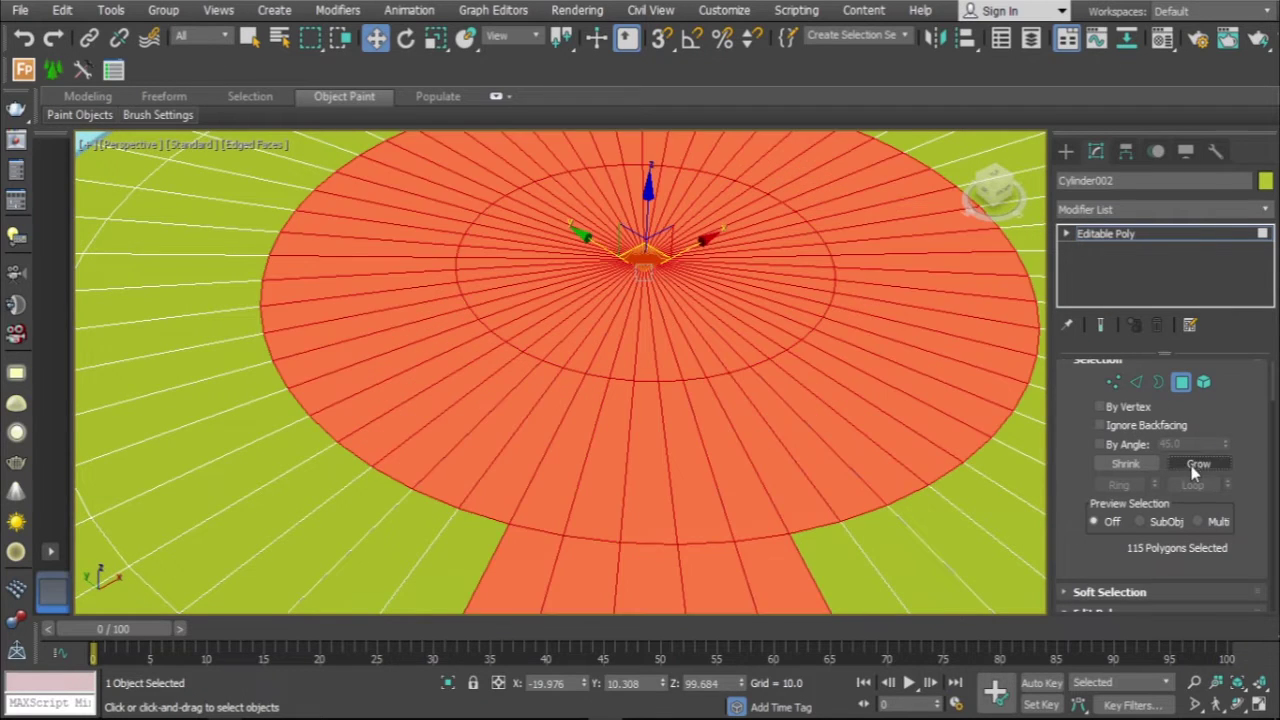
pyautogui.keyDown('alt'); pyautogui.moveTo(700, 480); pyautogui.dragTo(695, 437, button='middle'); pyautogui.keyUp('alt')
pyautogui.keyDown('alt'); pyautogui.moveTo(728, 456); pyautogui.dragTo(620, 450); pyautogui.keyUp('alt')
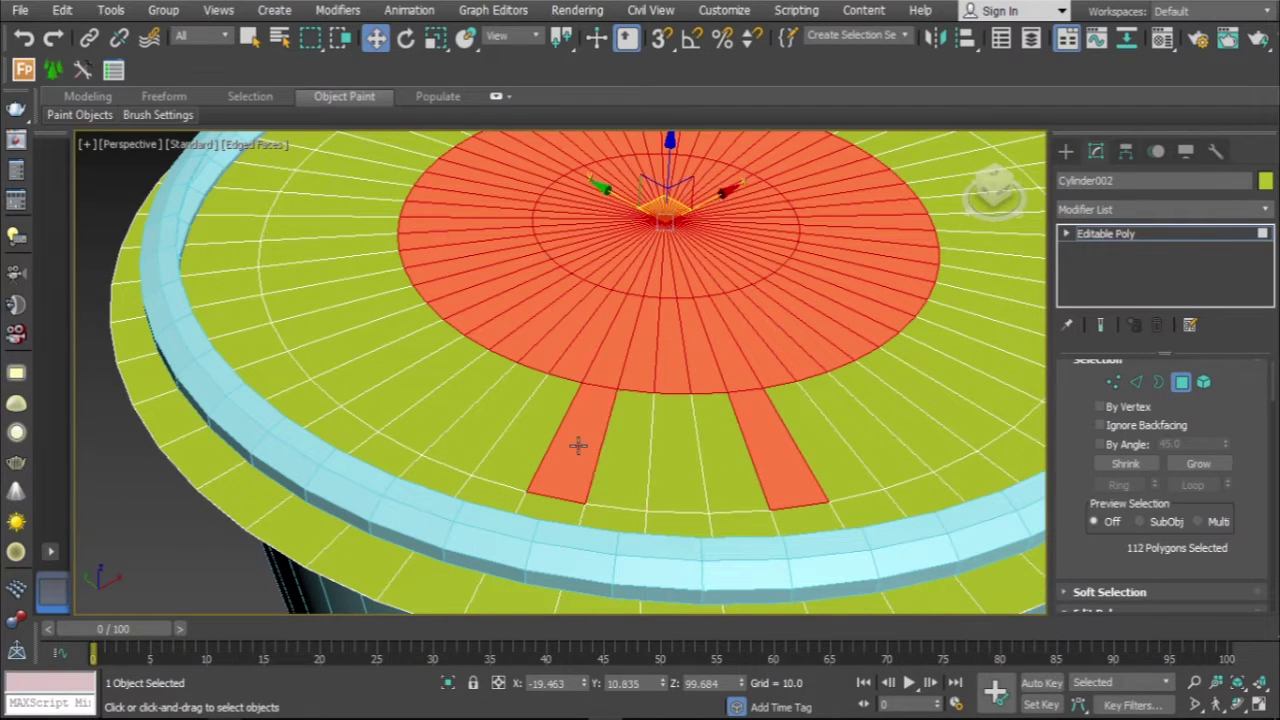
pyautogui.click(578, 446)
pyautogui.hotkey('ctrl', 'z')
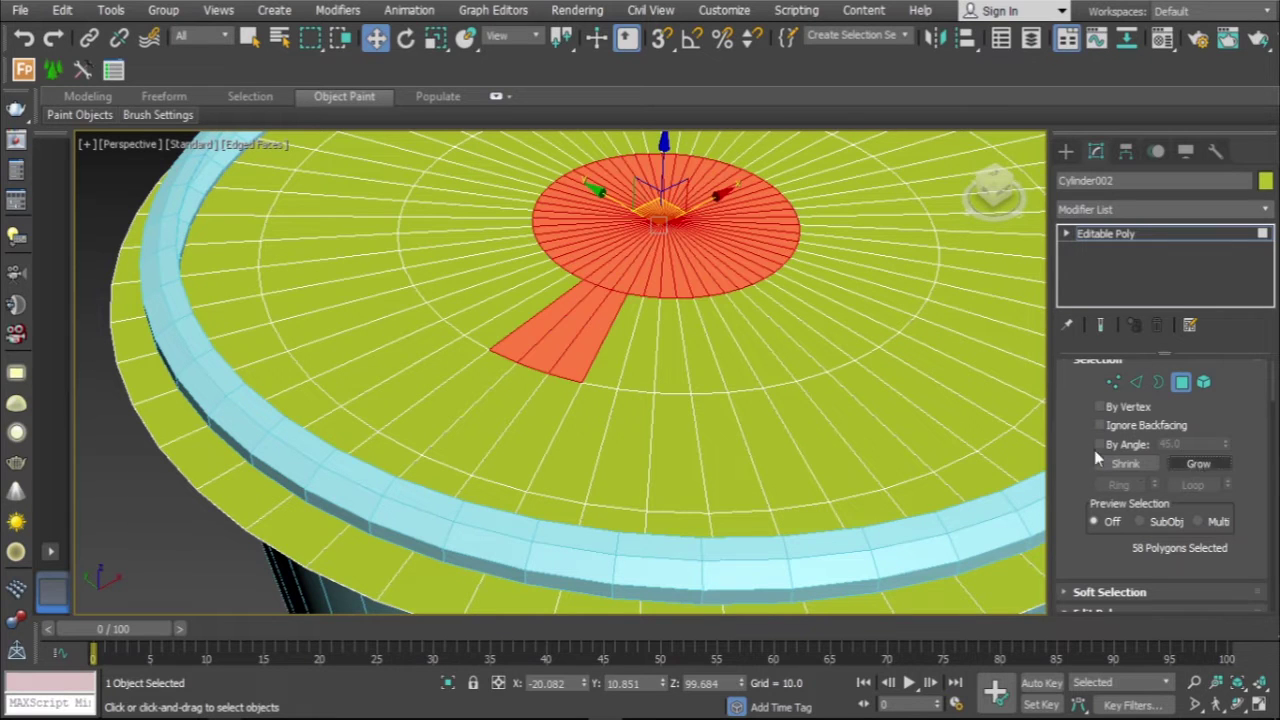
pyautogui.click(1193, 466)
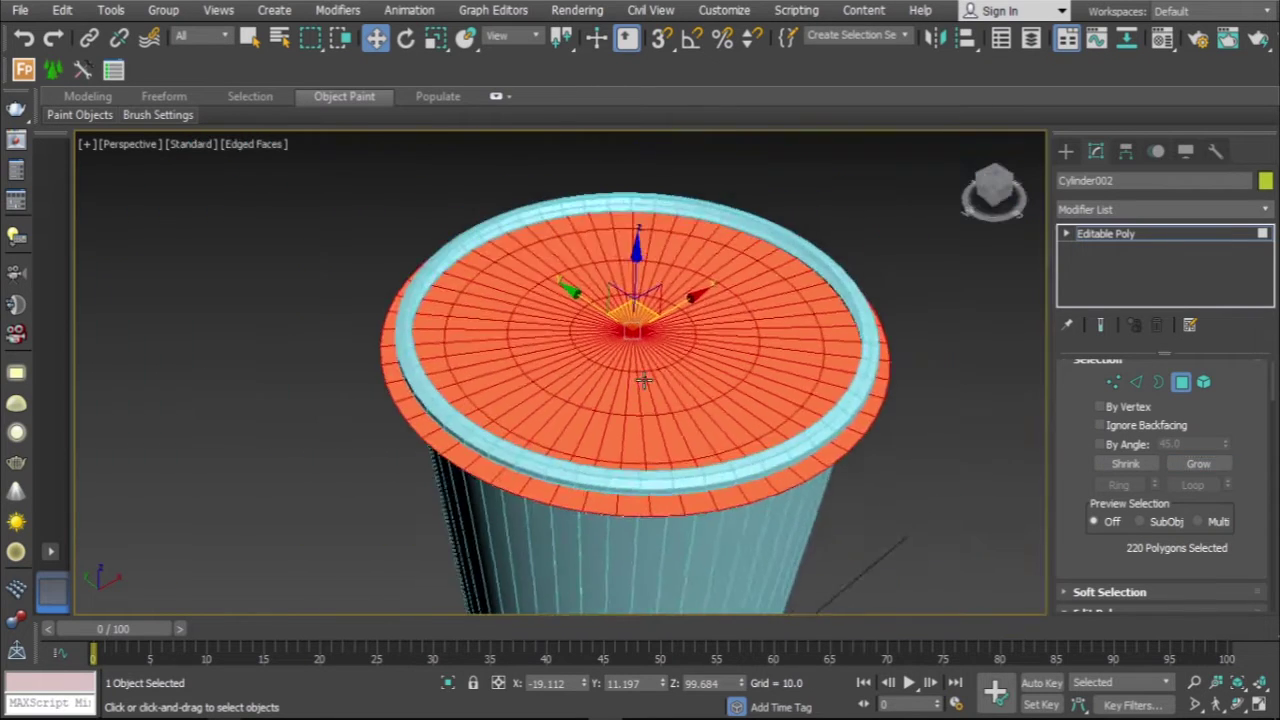
pyautogui.scroll(-3, 1100, 480)
pyautogui.click(1151, 479)
# Bevel the lid's top faces into the first two raised, inset bands
pyautogui.press('f')
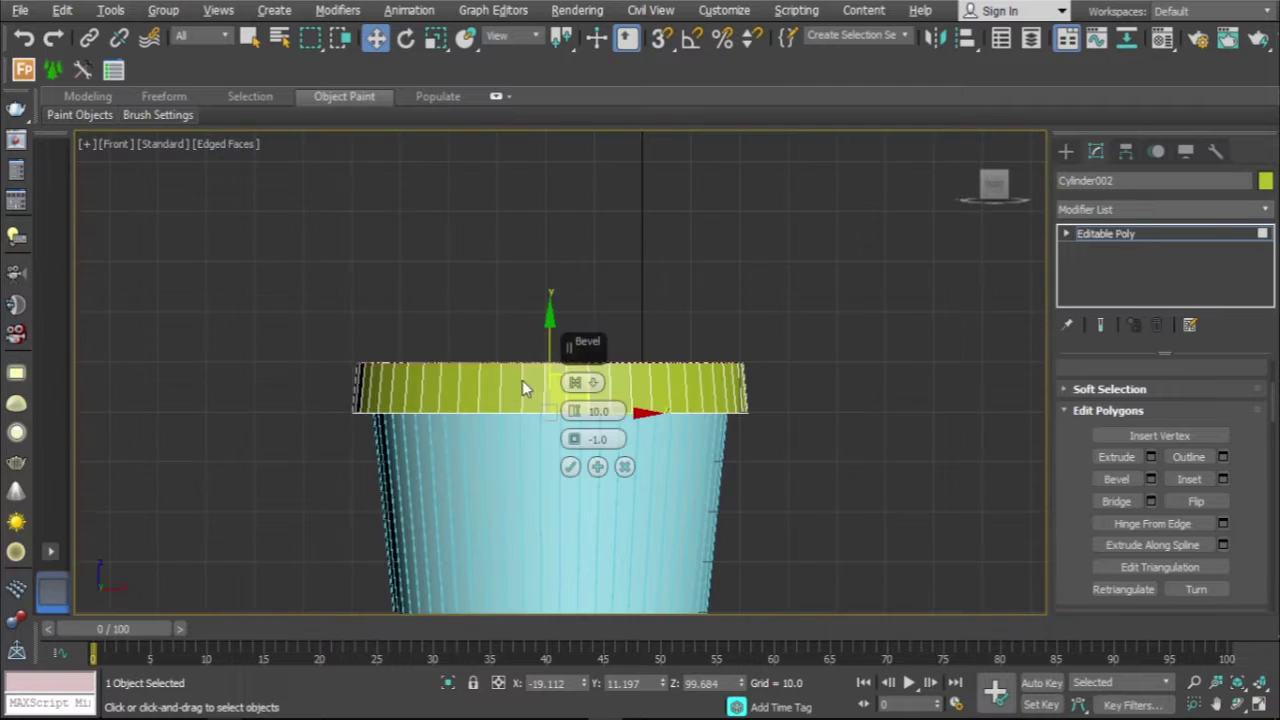
pyautogui.scroll(5, 580, 440)
pyautogui.moveTo(574, 423); pyautogui.dragTo(573, 450)
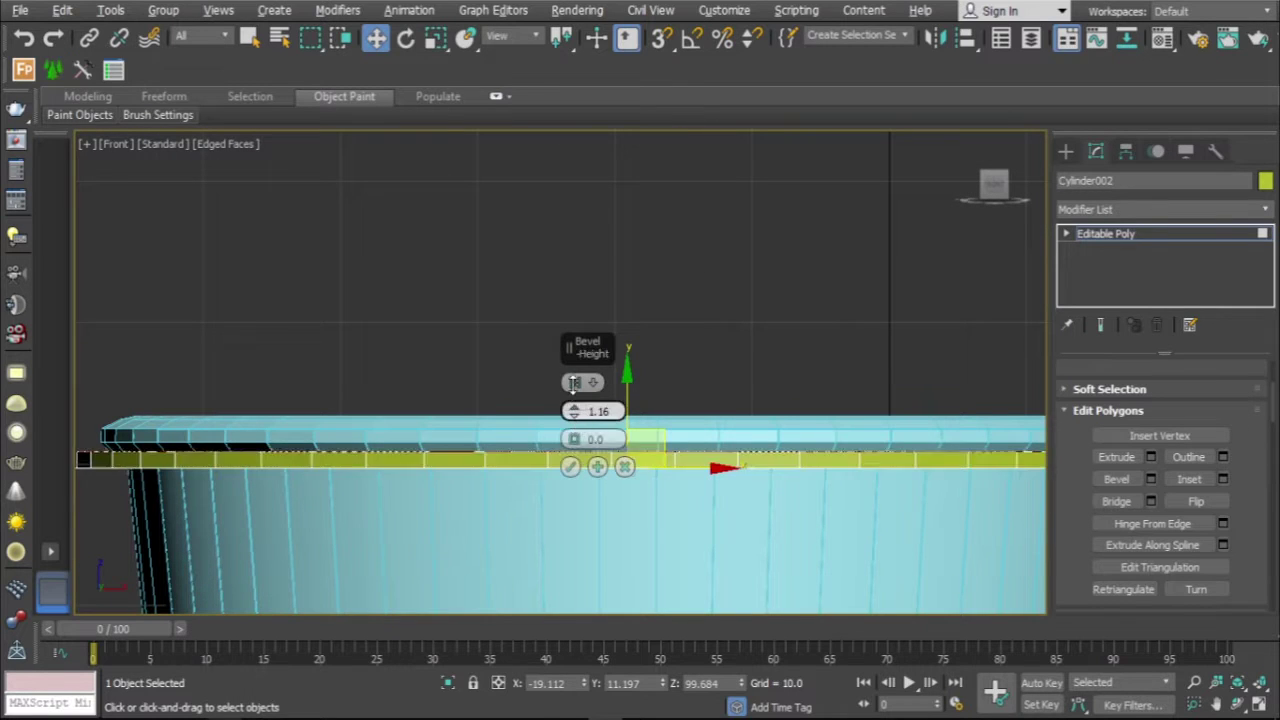
pyautogui.scroll(-2, 483, 436)
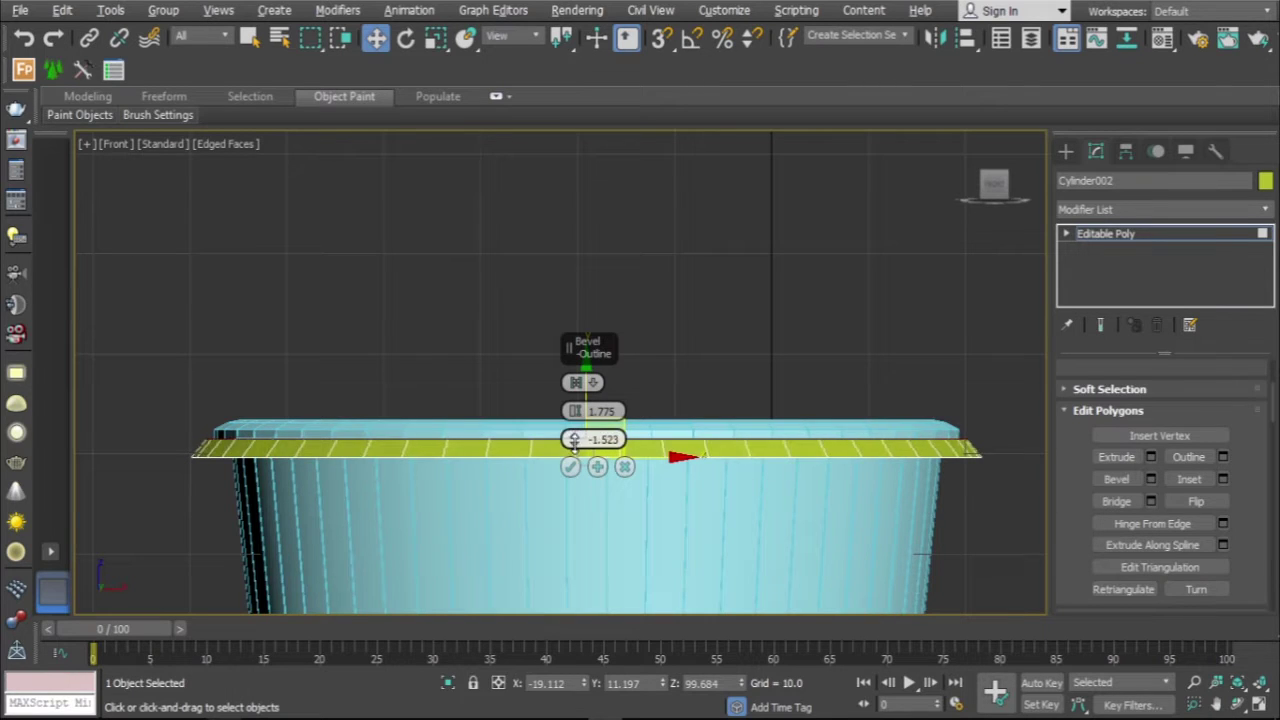
pyautogui.moveTo(573, 441); pyautogui.dragTo(572, 416)
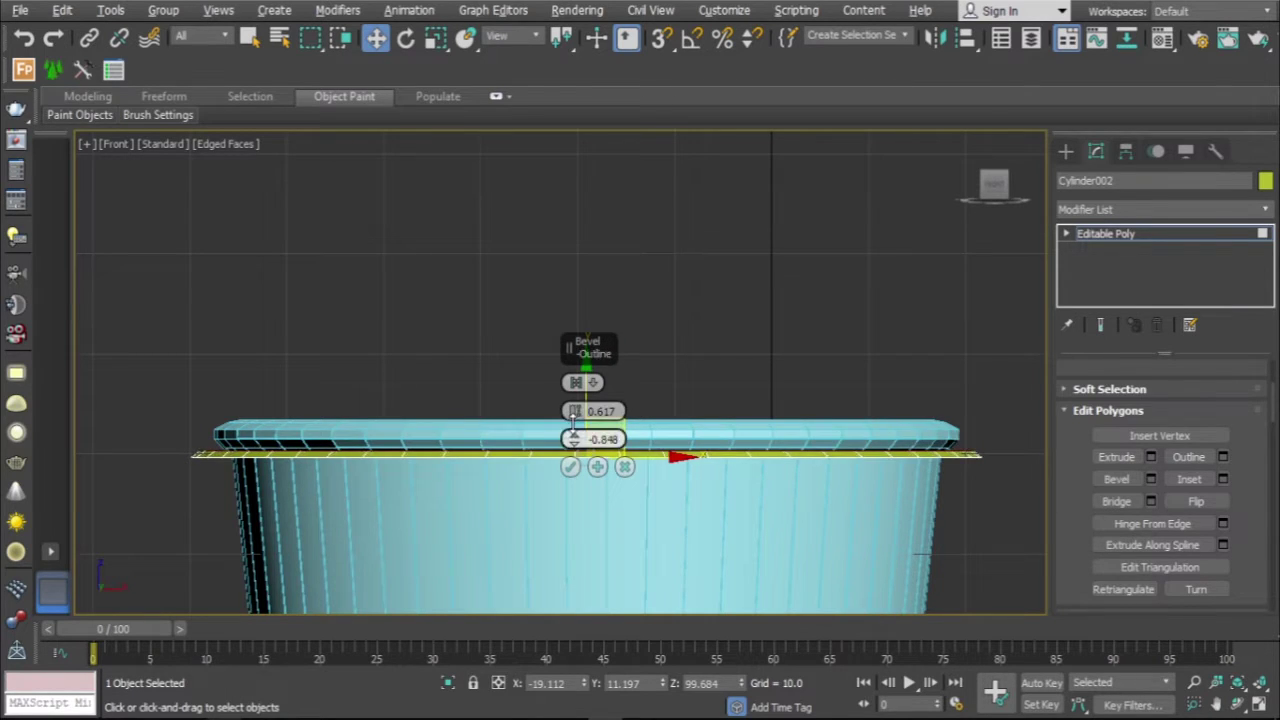
pyautogui.click(597, 468)
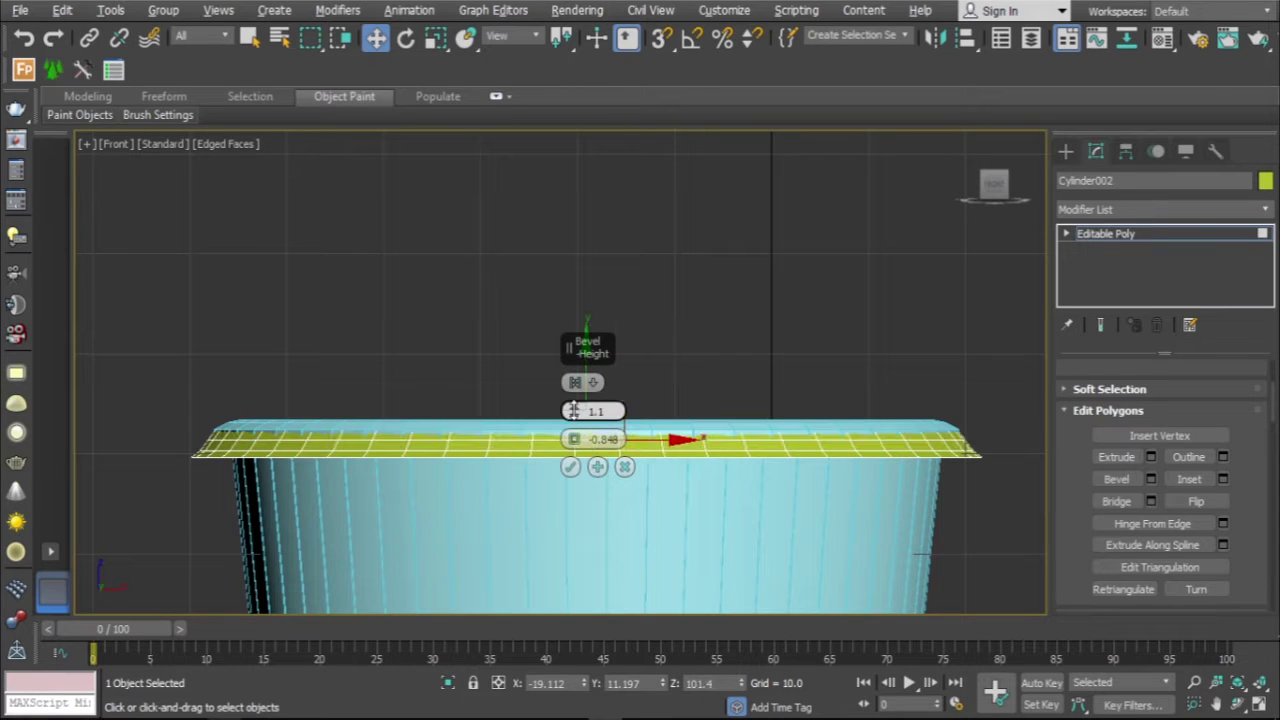
pyautogui.moveTo(575, 411); pyautogui.dragTo(588, 448)
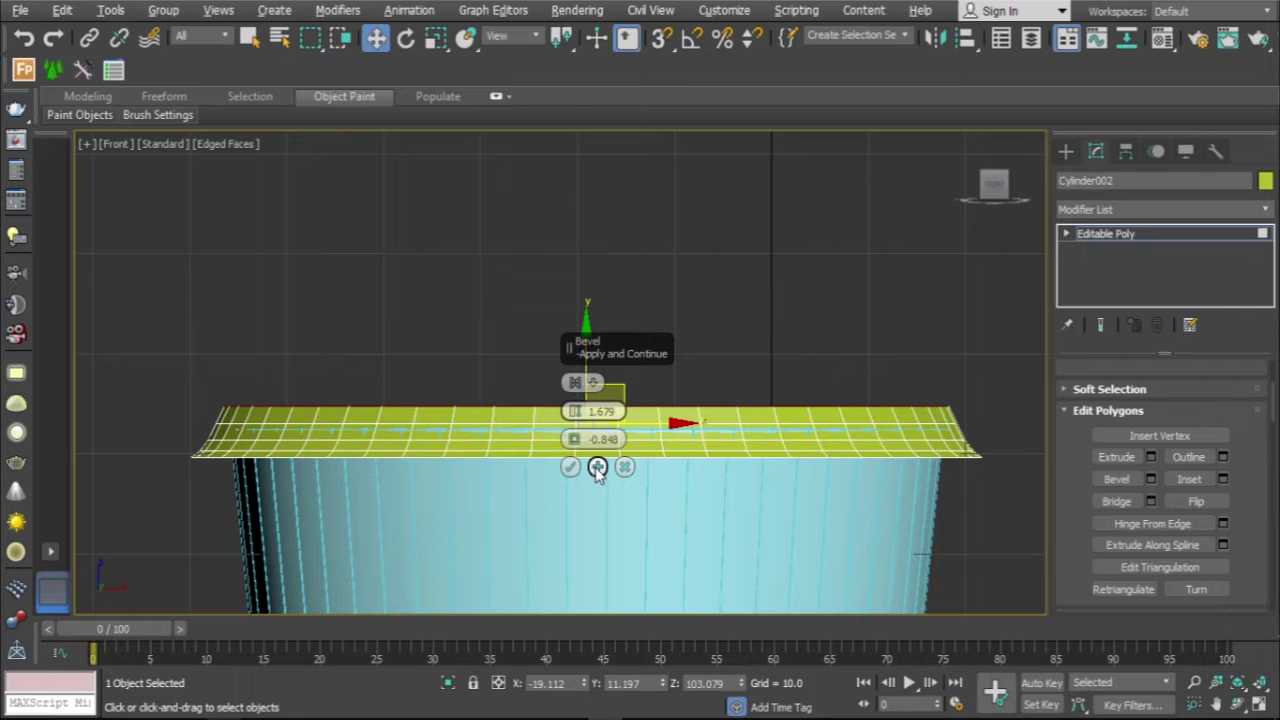
pyautogui.click(597, 468)
# Stack more bevel bands on the lid, widening then pulling in their outlines
pyautogui.moveTo(573, 439); pyautogui.dragTo(572, 412)
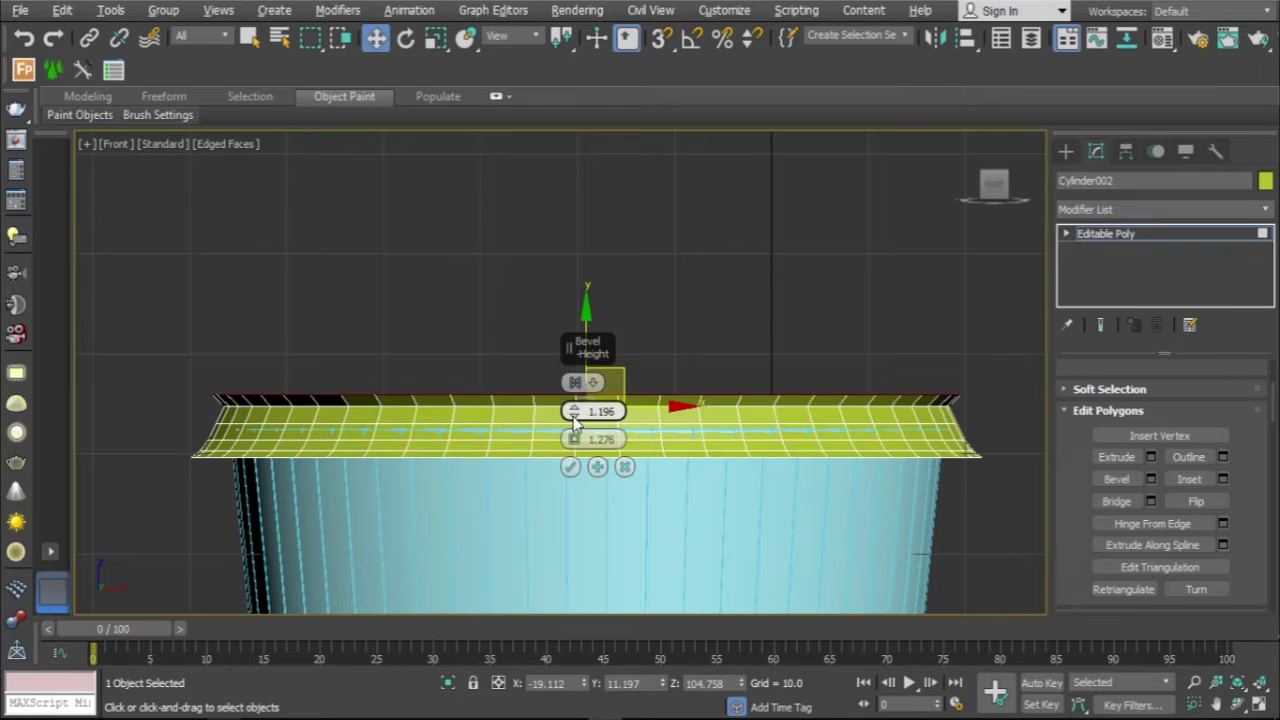
pyautogui.click(597, 468)
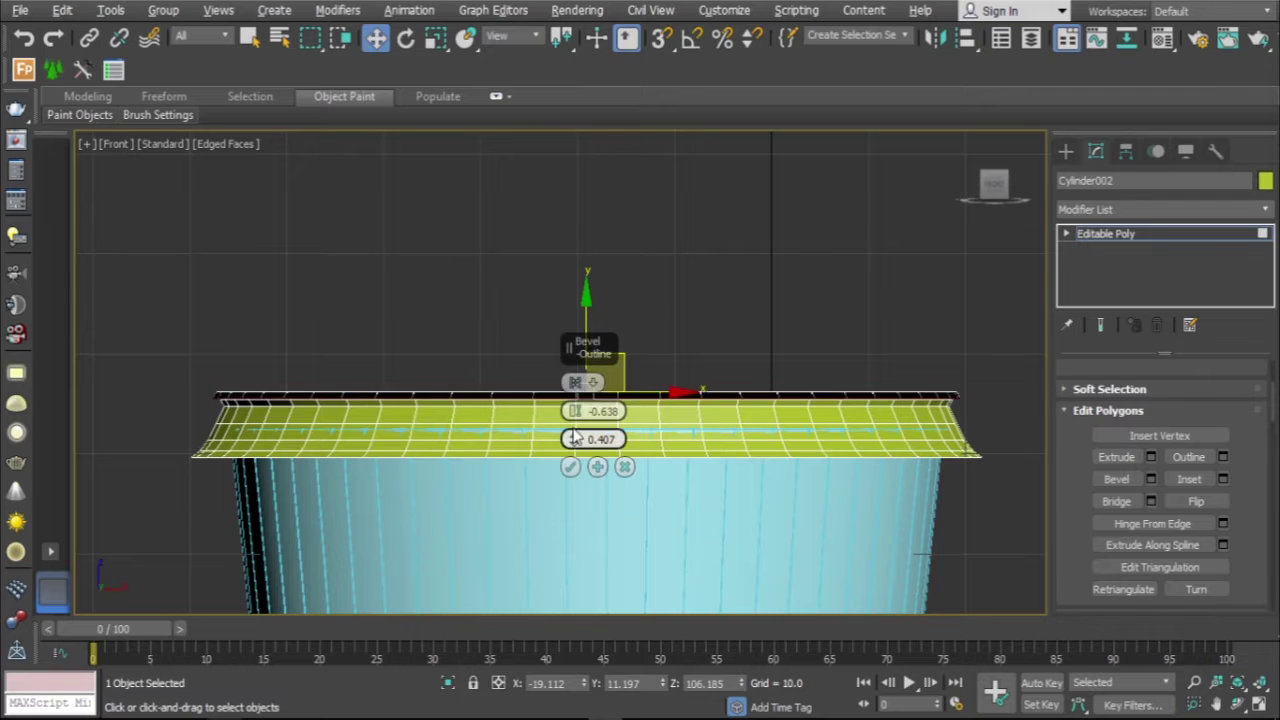
pyautogui.moveTo(574, 437); pyautogui.dragTo(576, 455)
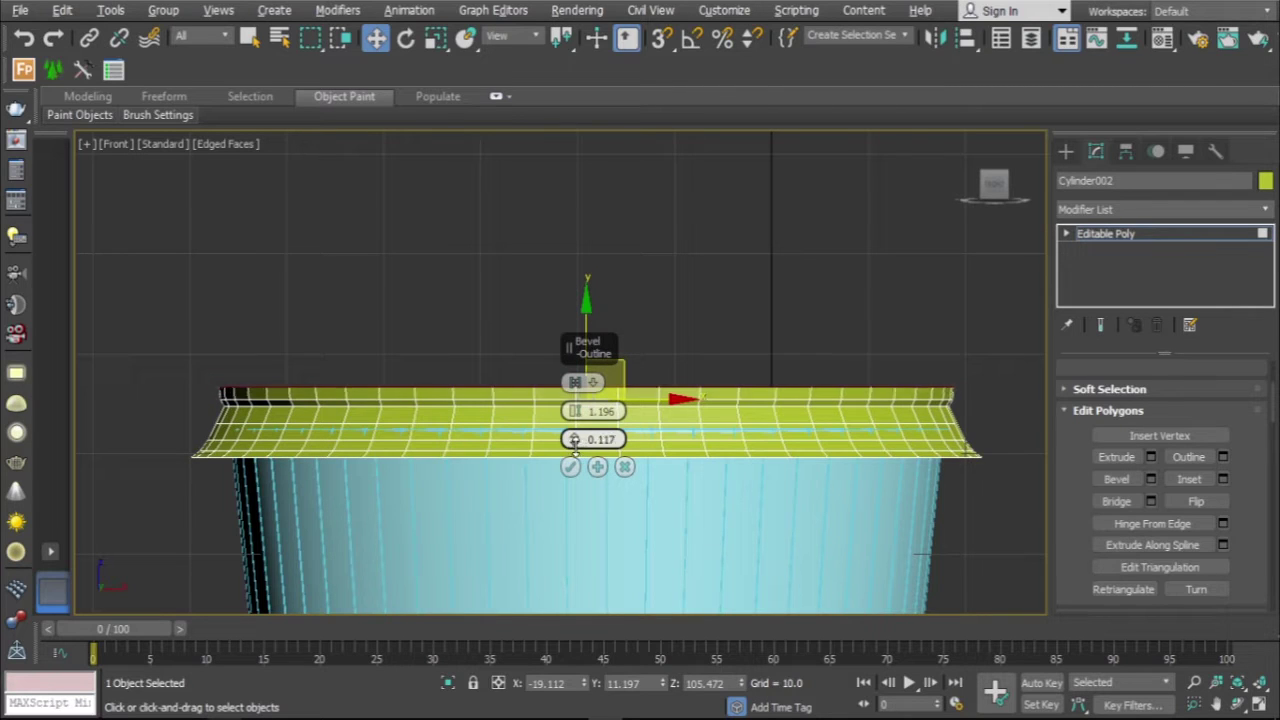
pyautogui.moveTo(574, 442); pyautogui.dragTo(574, 415)
pyautogui.click(596, 468)
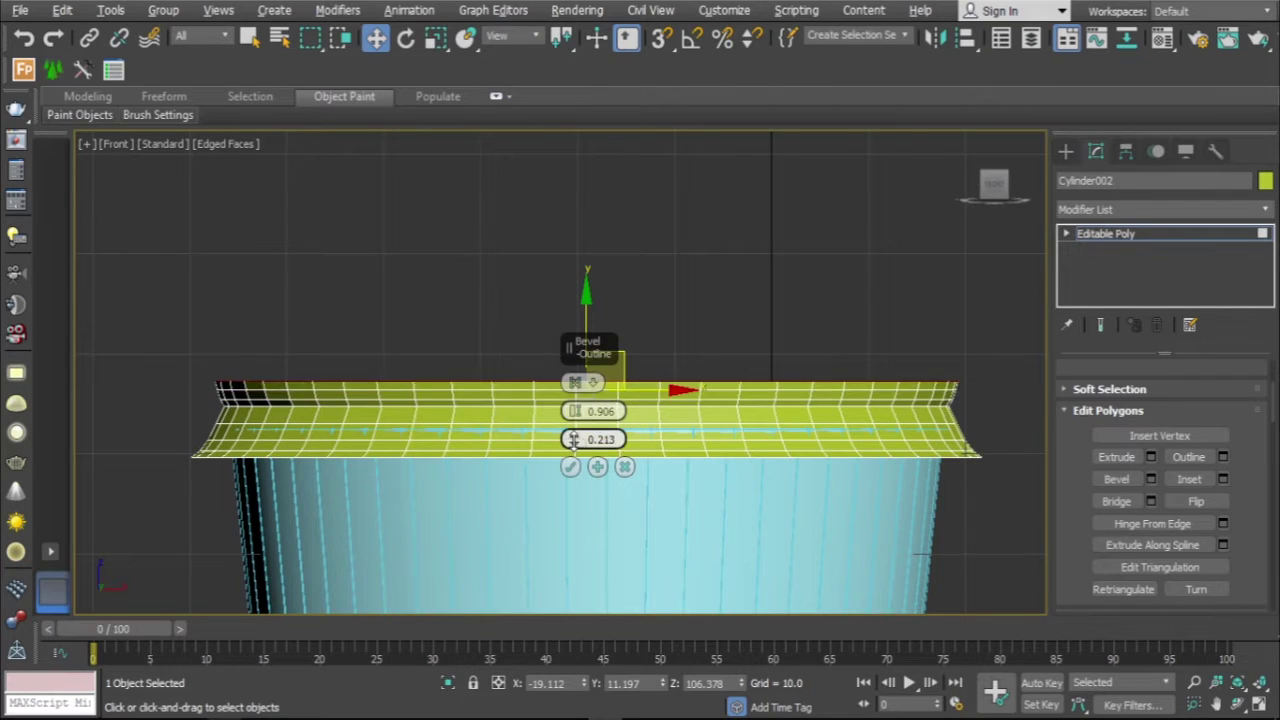
pyautogui.moveTo(571, 449); pyautogui.dragTo(578, 452)
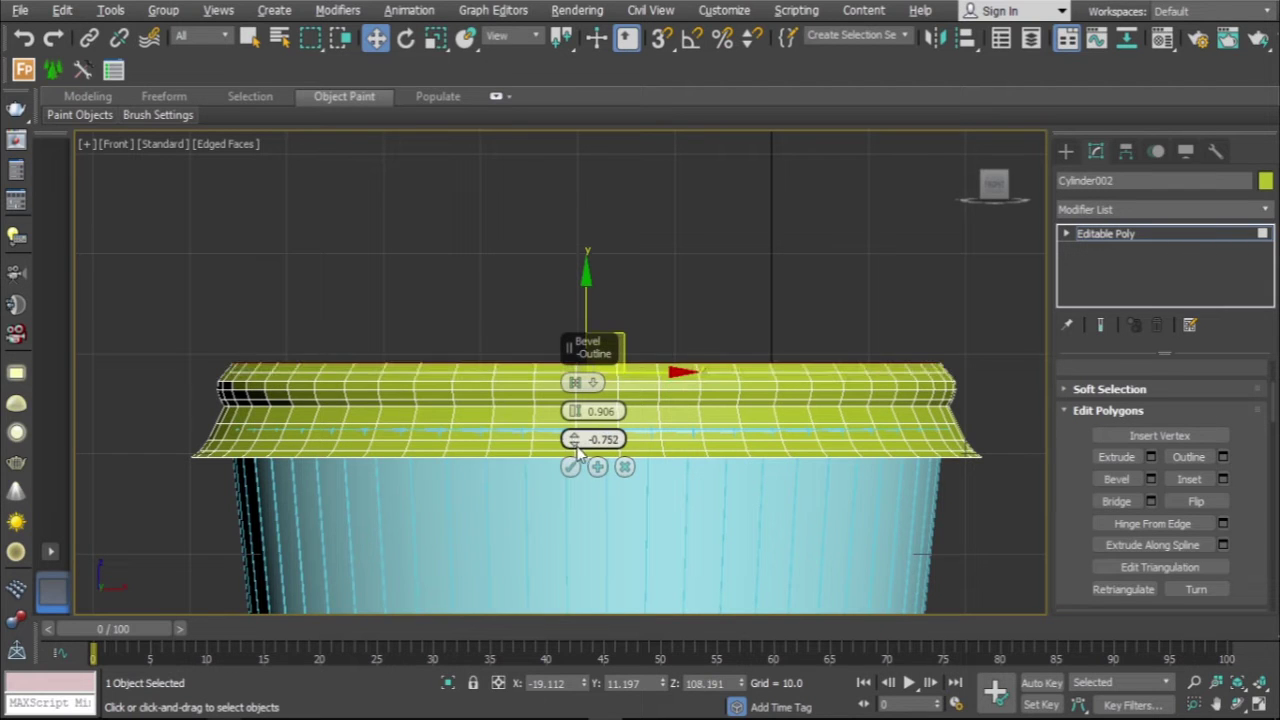
pyautogui.scroll(-3, 709, 437)
pyautogui.scroll(4, 686, 427)
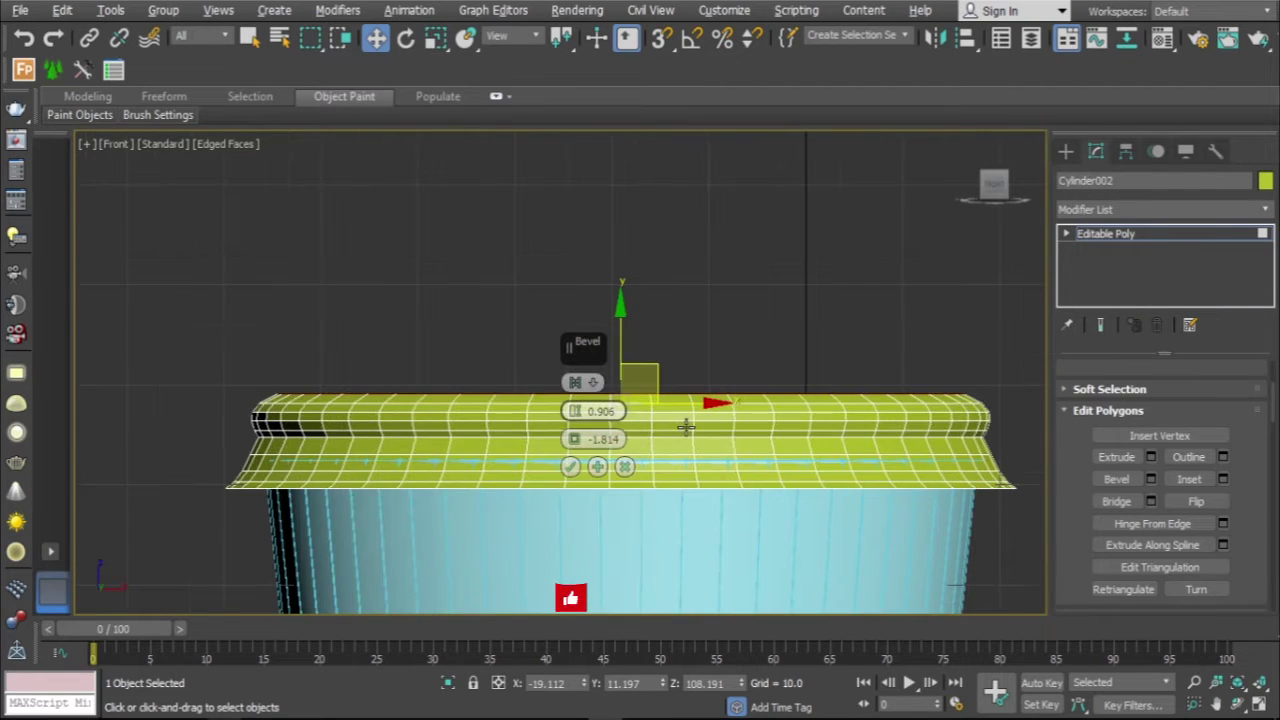
pyautogui.click(605, 467)
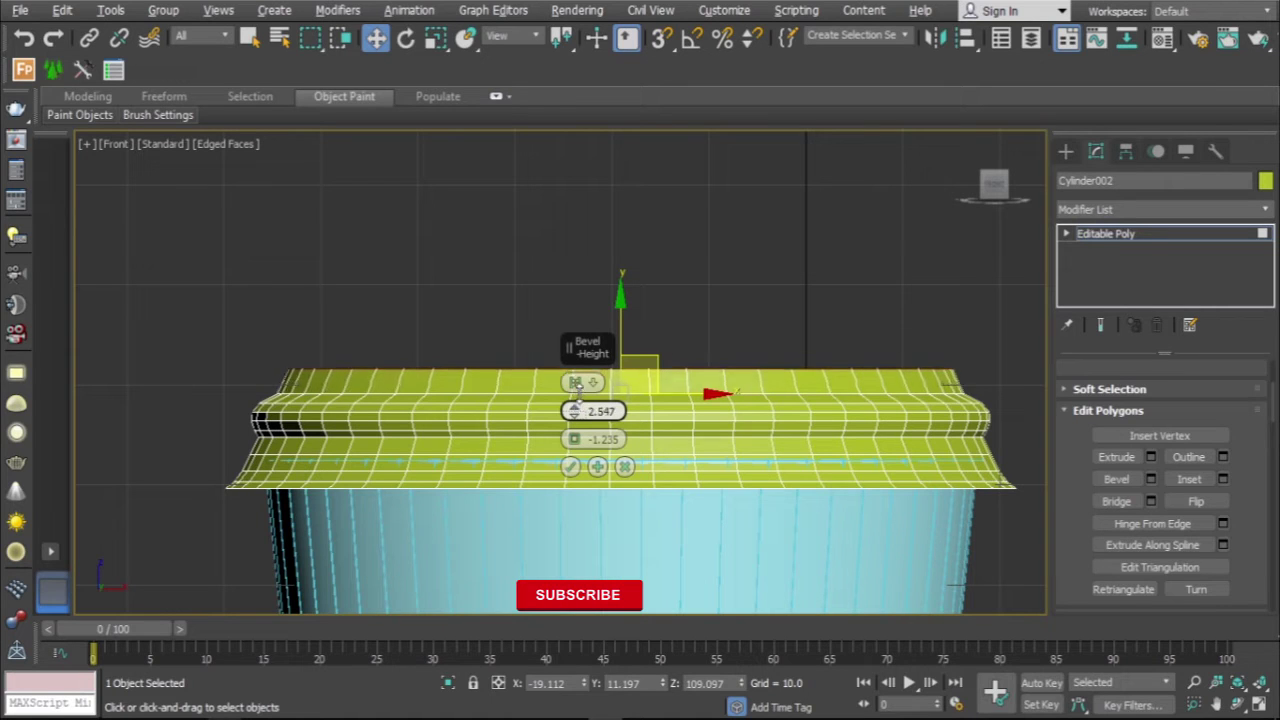
# Add the final tapered bands, one at height 2.837, the last at 0.52 height, 1.931 outline
pyautogui.moveTo(573, 411); pyautogui.dragTo(573, 398)
pyautogui.click(597, 466)
pyautogui.moveTo(597, 466); pyautogui.dragTo(472, 460, button='middle')
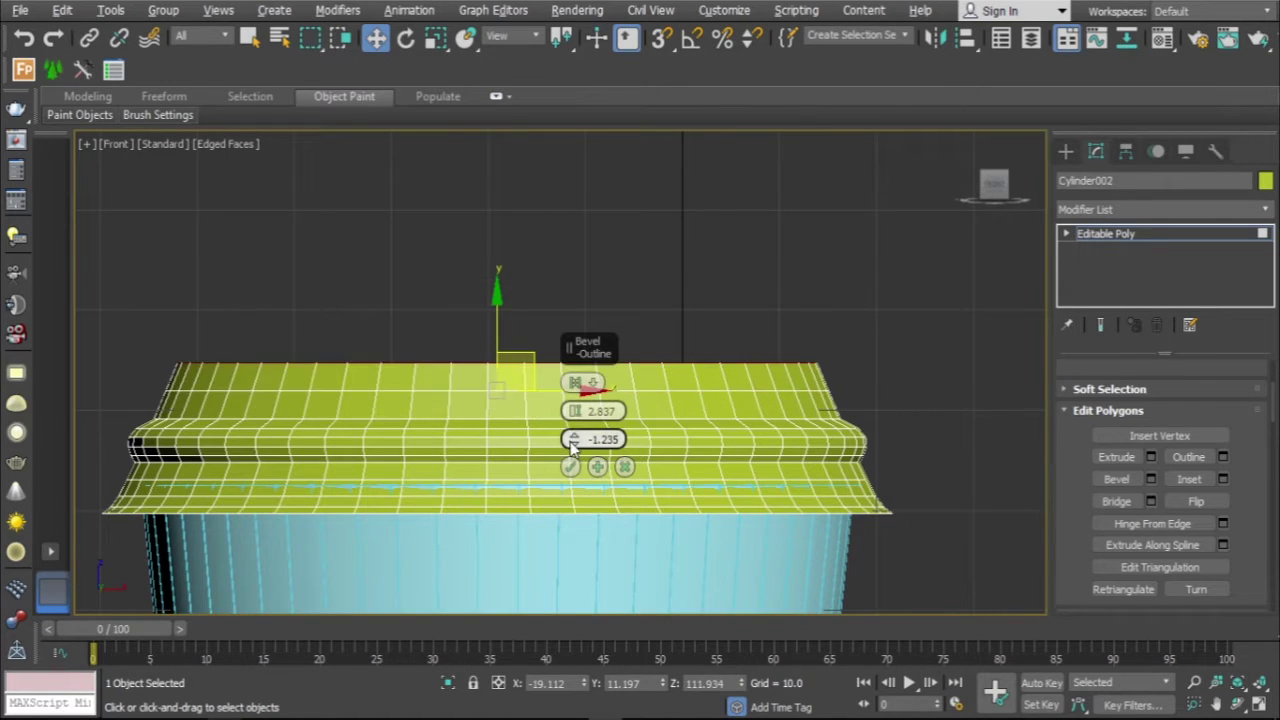
pyautogui.click(597, 466)
pyautogui.click(597, 466)
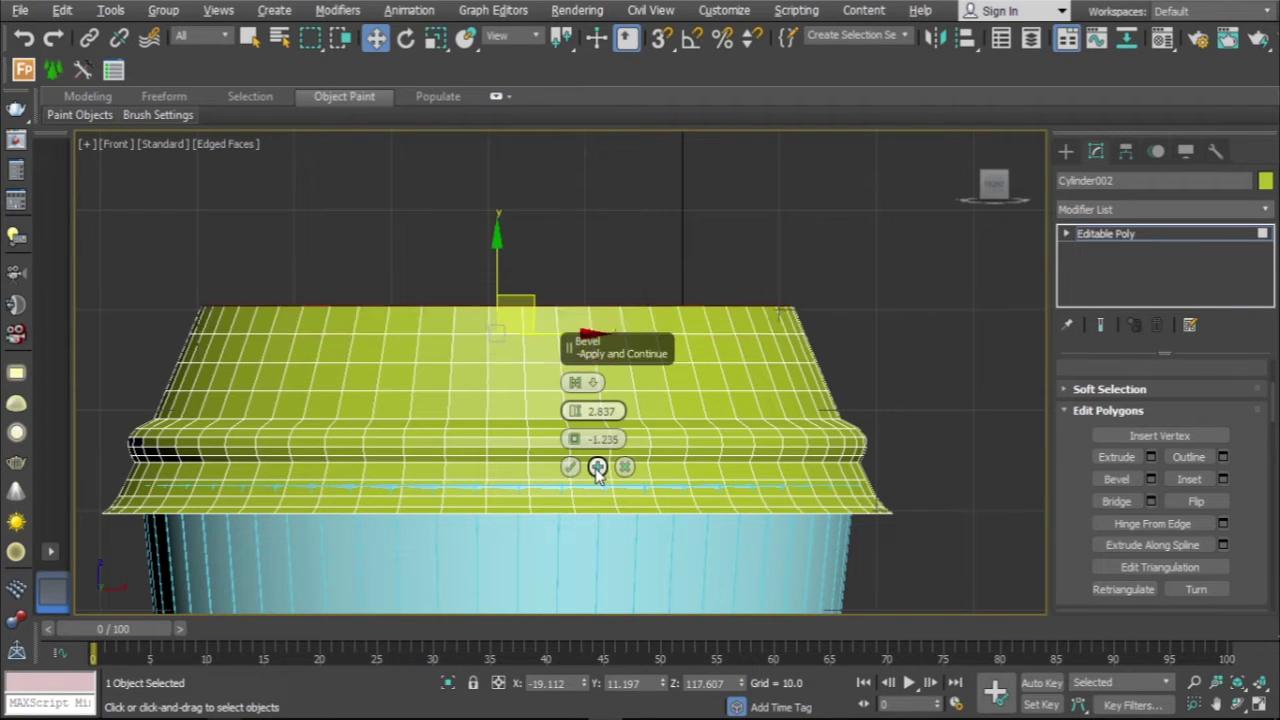
pyautogui.click(597, 466)
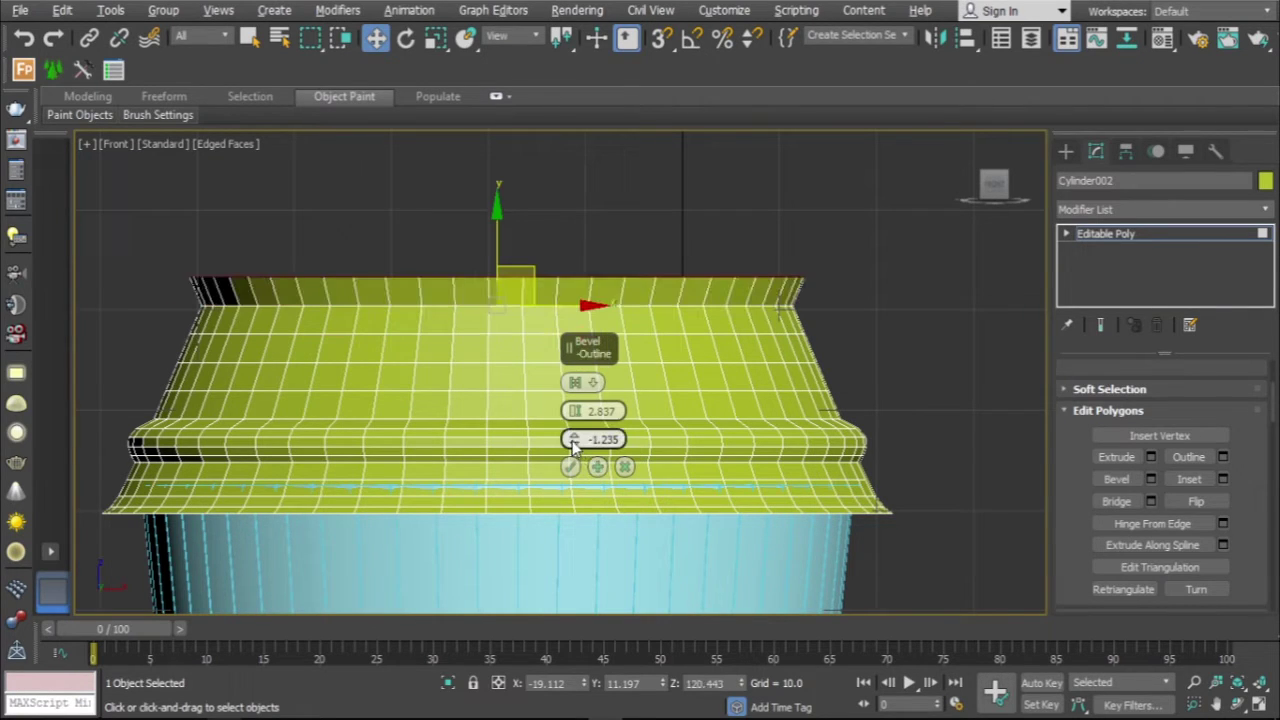
pyautogui.moveTo(577, 446); pyautogui.dragTo(575, 431)
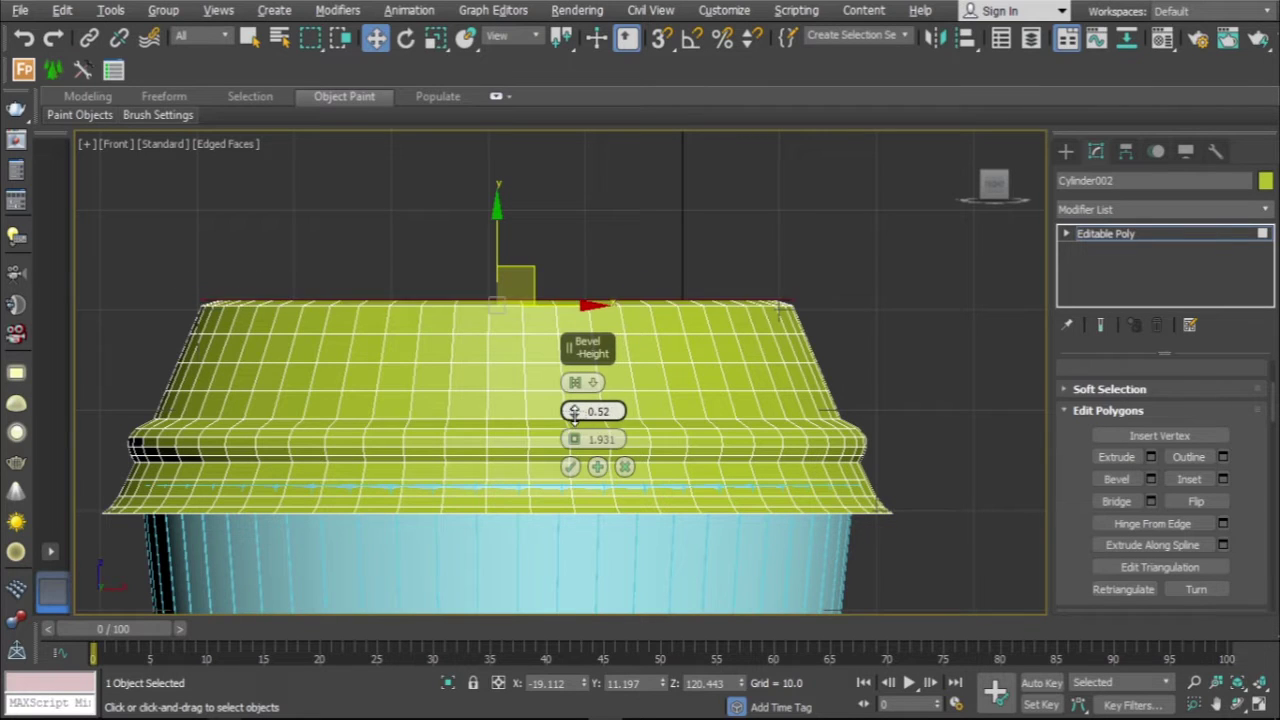
pyautogui.press('p')
pyautogui.keyDown('alt'); pyautogui.moveTo(489, 457); pyautogui.dragTo(386, 500, button='middle'); pyautogui.keyUp('alt')
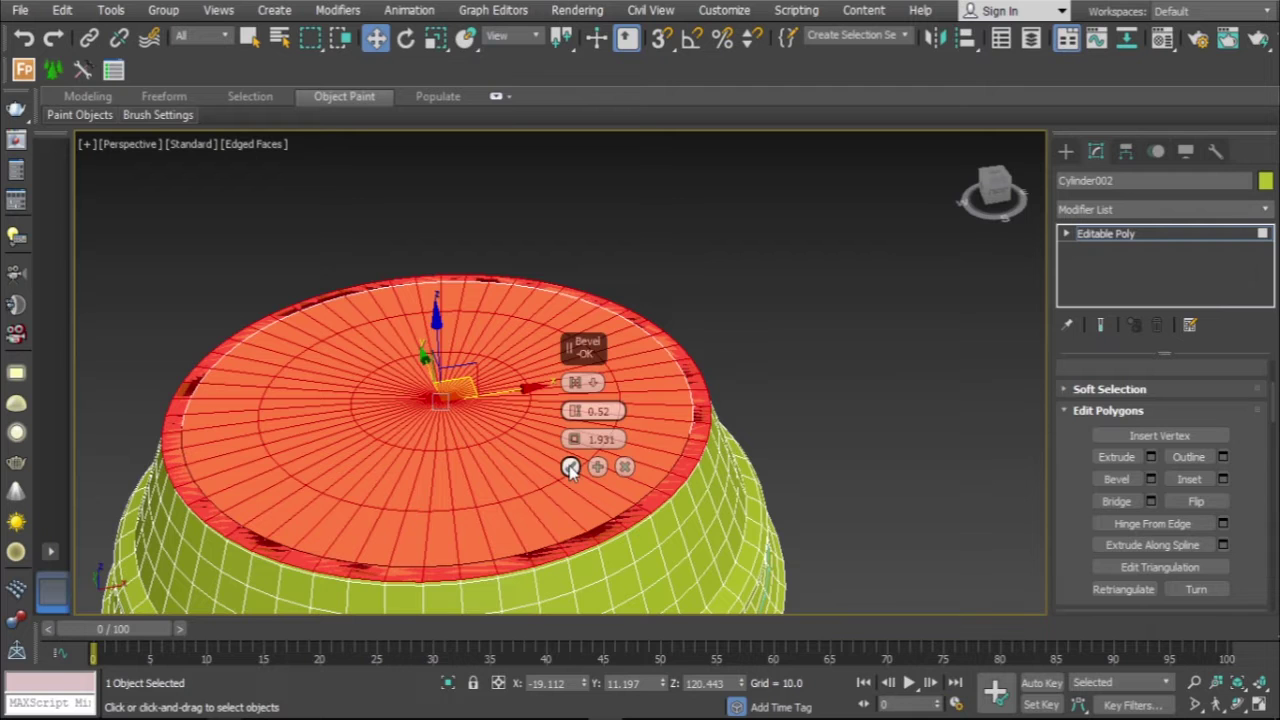
# Confirm the final lid bevel and select the lid object
pyautogui.click(570, 470)
pyautogui.scroll(2, 1078, 446)
pyautogui.press('4')
pyautogui.moveTo(846, 385)
pyautogui.keyDown('alt'); pyautogui.mouseDown(button='middle')
pyautogui.moveTo(474, 414)
pyautogui.moveTo(529, 277)
pyautogui.moveTo(260, 320)
pyautogui.mouseUp(button='middle'); pyautogui.keyUp('alt')
pyautogui.click(250, 330)
# Delete the dense top faces of the lid in Front view
pyautogui.press('f')
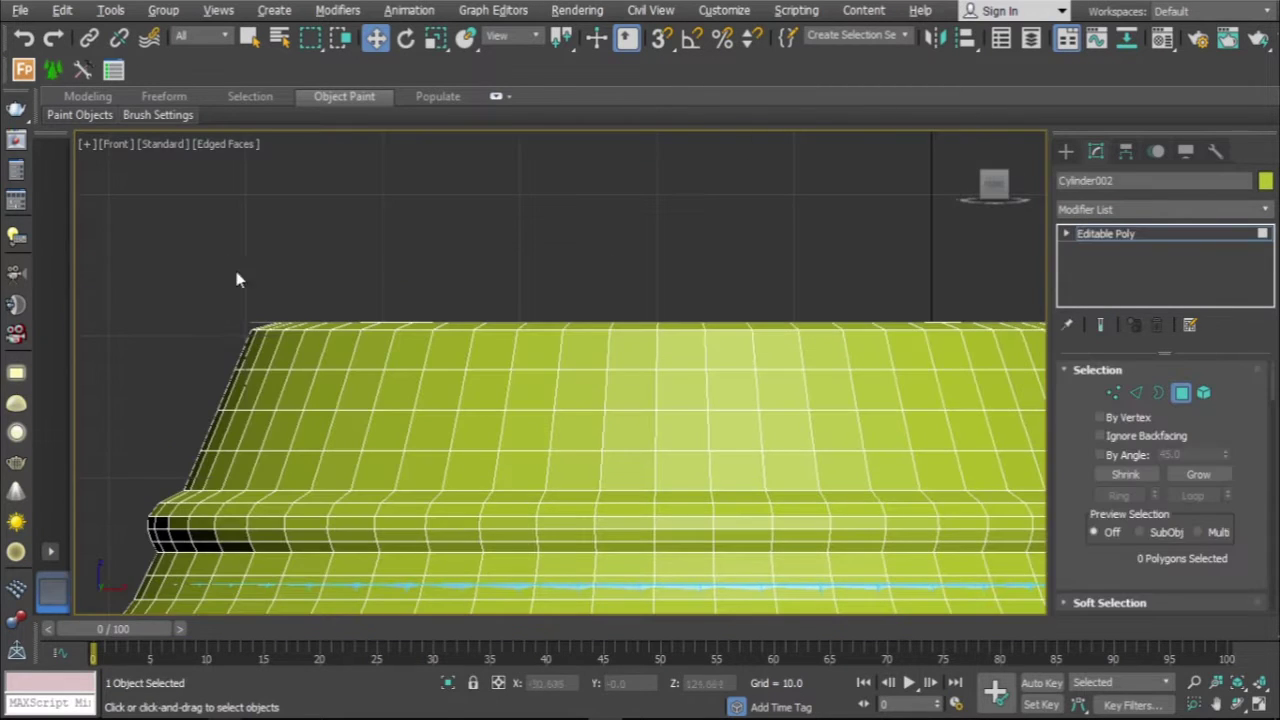
pyautogui.moveTo(1003, 332); pyautogui.dragTo(1001, 330)
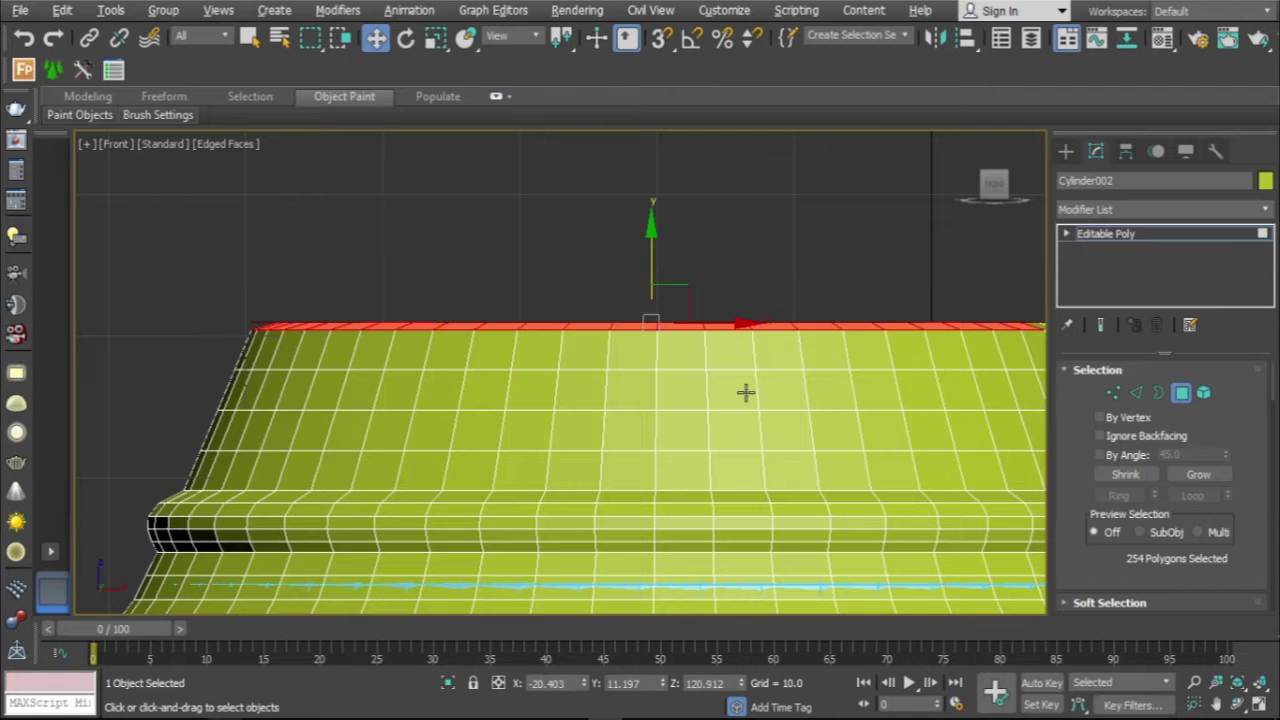
pyautogui.hotkey('alt', 'w')
pyautogui.hotkey('alt', 'w')
pyautogui.press('Delete')
pyautogui.moveTo(683, 434)
pyautogui.keyDown('alt'); pyautogui.mouseDown(button='middle')
pyautogui.moveTo(654, 434)
pyautogui.moveTo(764, 400)
pyautogui.moveTo(548, 333)
pyautogui.mouseUp(button='middle'); pyautogui.keyUp('alt')
pyautogui.press('f')
pyautogui.moveTo(703, 368)
pyautogui.mouseDown()
pyautogui.moveTo(668, 348)
pyautogui.moveTo(708, 356)
pyautogui.mouseUp()
pyautogui.hotkey('alt', 'w')
pyautogui.hotkey('alt', 'w')
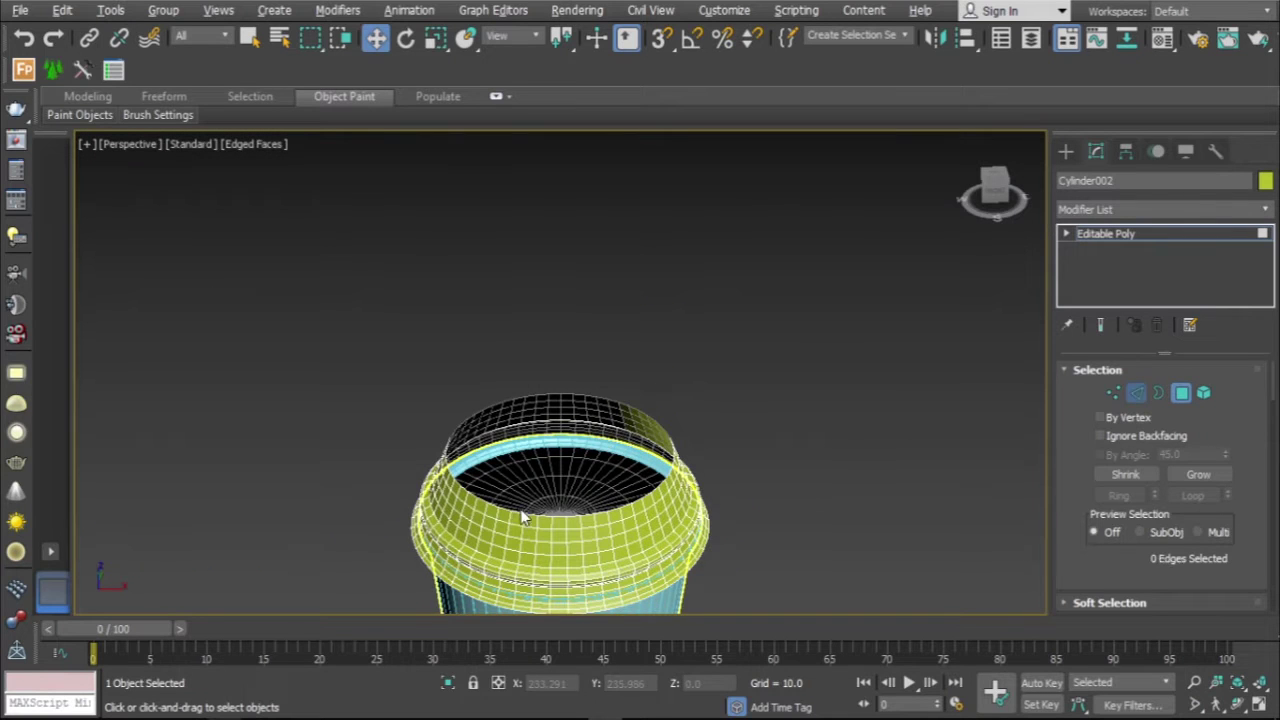
# Select the open top border, cap it with a flat polygon, and select that cap
pyautogui.click(521, 517)
pyautogui.scroll(4, 588, 495)
pyautogui.click(497, 553)
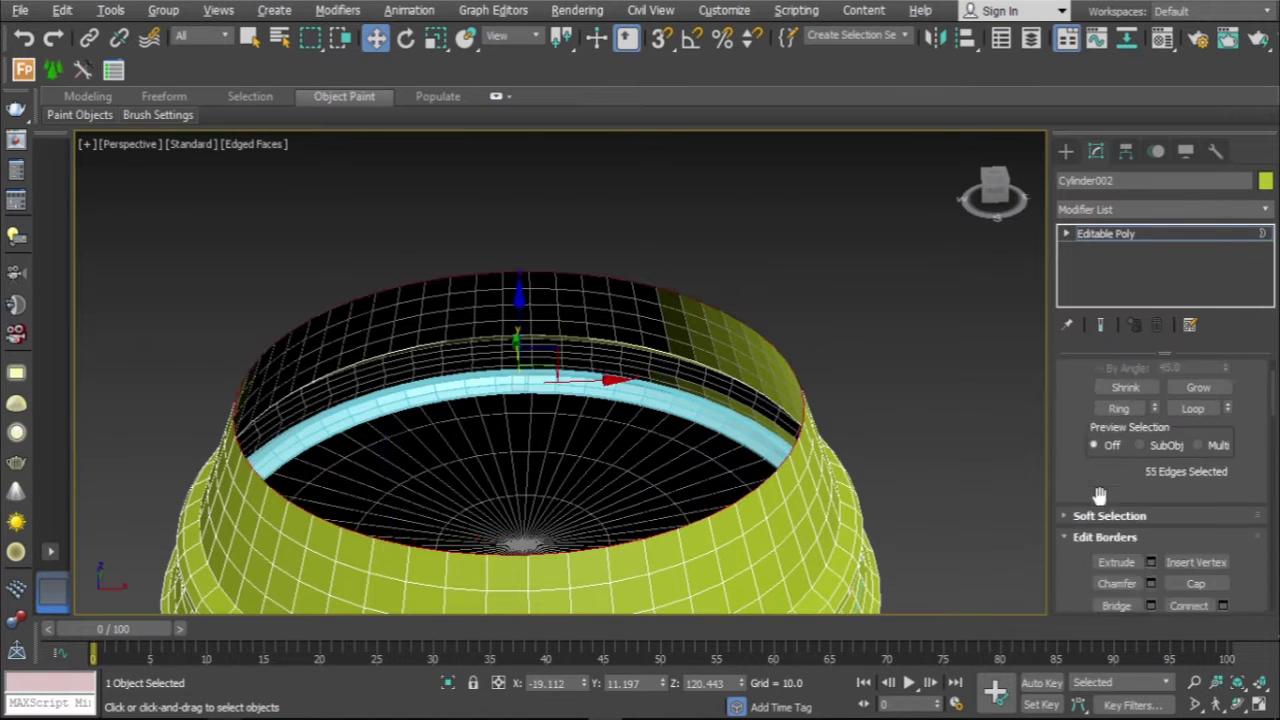
pyautogui.scroll(-1, 1094, 491)
pyautogui.hotkey('alt', 'p')
pyautogui.scroll(1, 1082, 468)
pyautogui.scroll(2, 1067, 532)
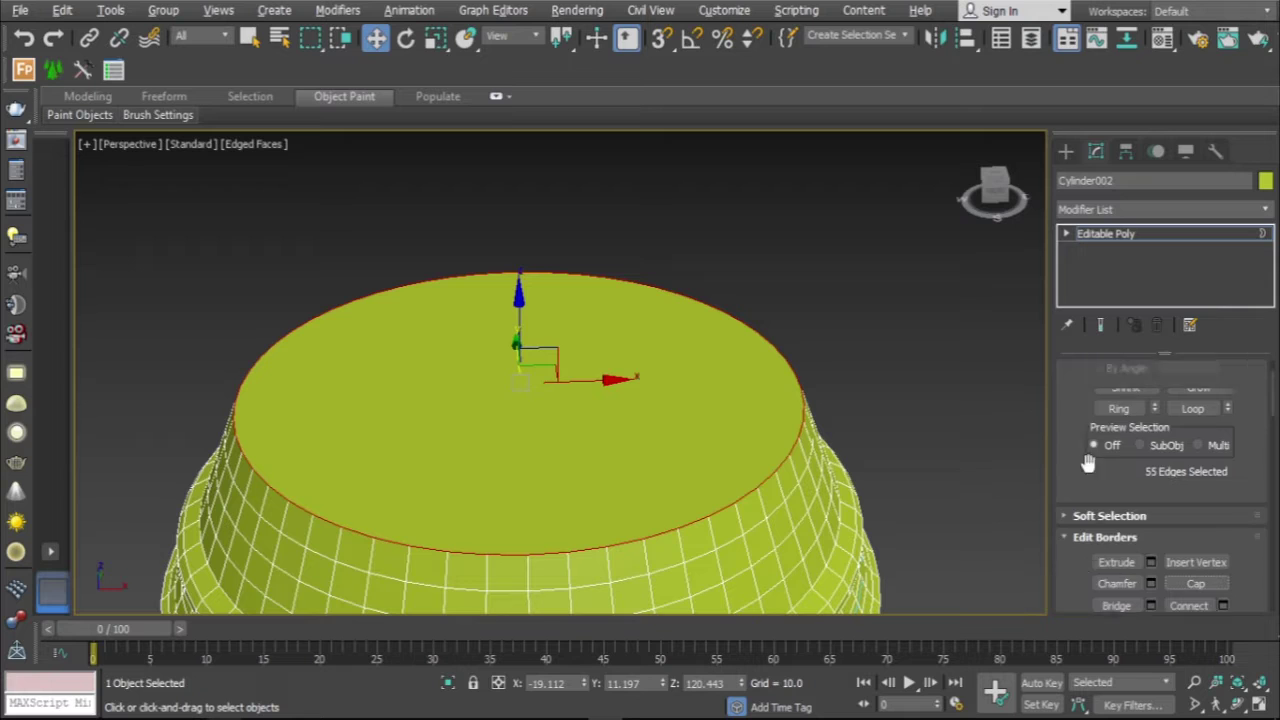
pyautogui.click(1181, 398)
pyautogui.click(498, 480)
# Bevel the cap face with zero outline, sinking it to -4.158 below the rim
pyautogui.scroll(-2, 1084, 478)
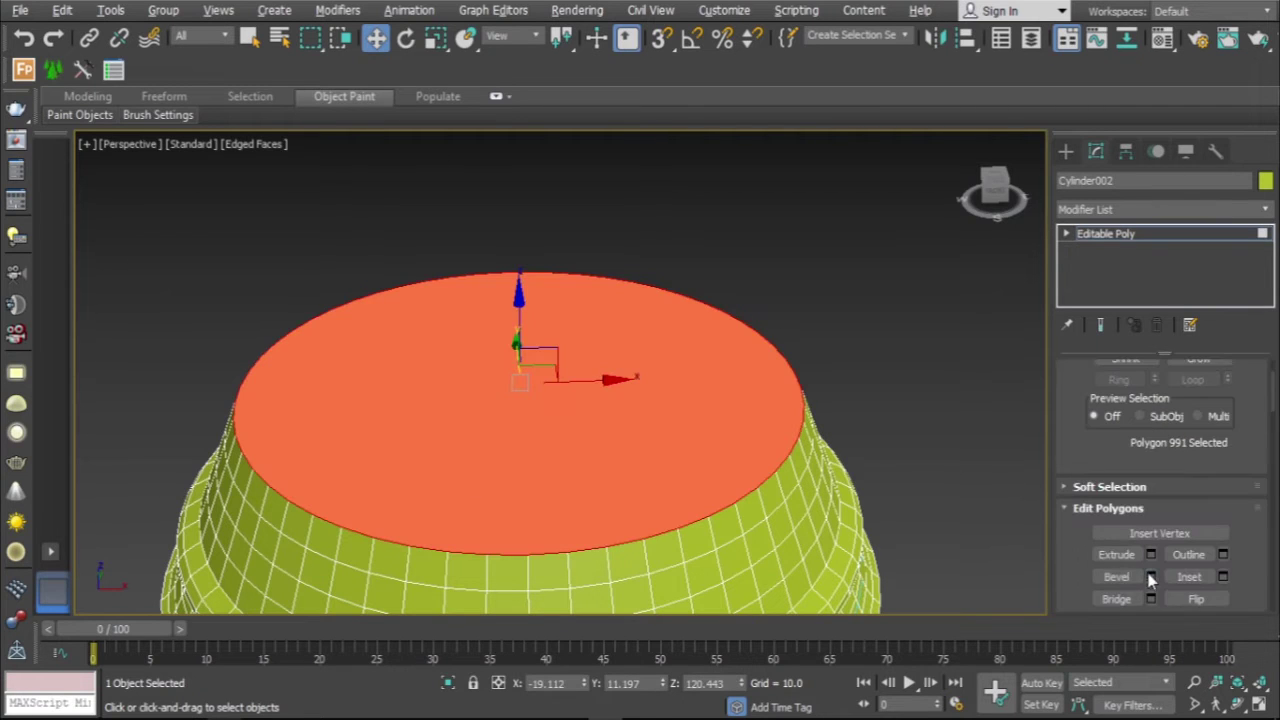
pyautogui.click(1150, 576)
pyautogui.moveTo(573, 439); pyautogui.dragTo(571, 468)
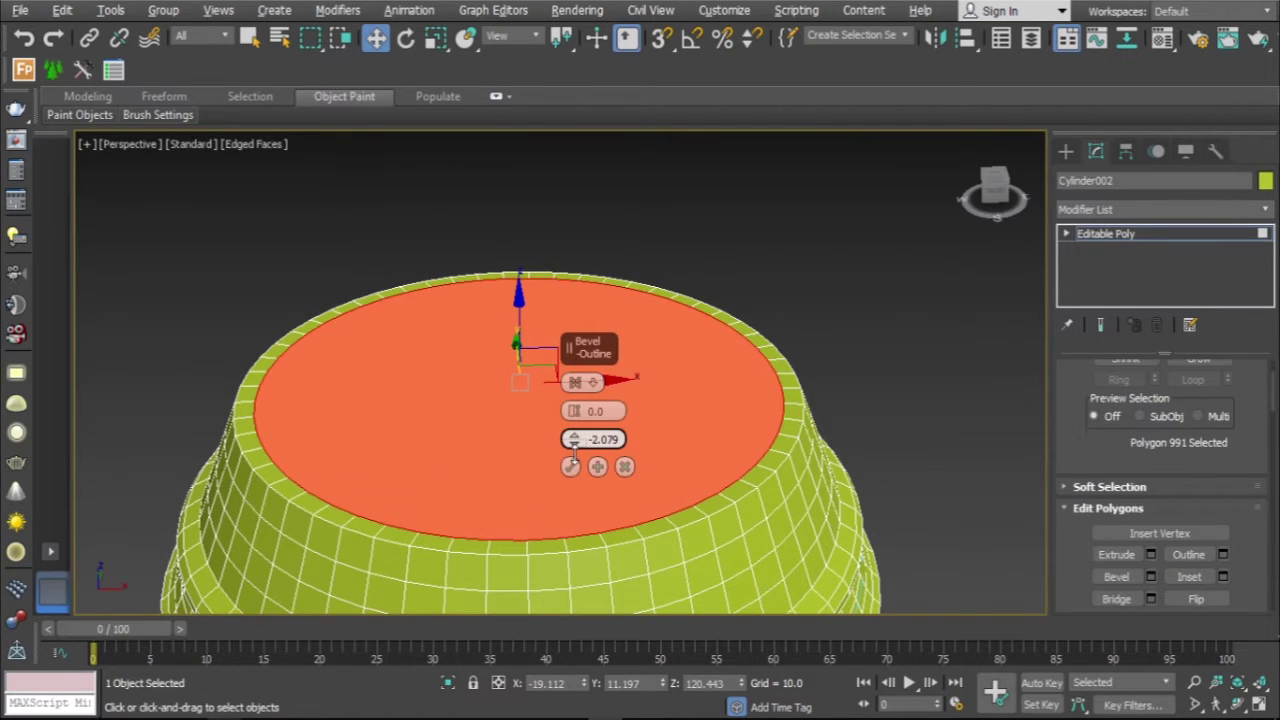
pyautogui.rightClick(573, 440)
pyautogui.moveTo(573, 411); pyautogui.dragTo(573, 430)
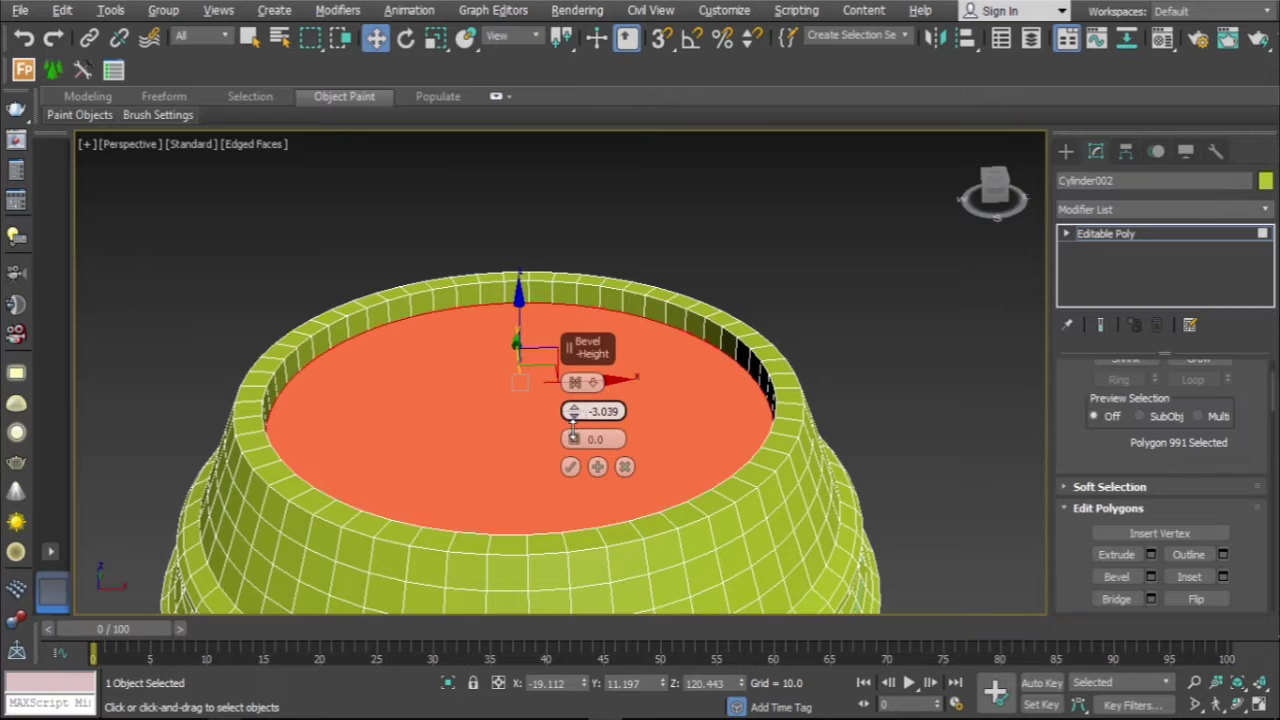
pyautogui.scroll(-3, 400, 298)
pyautogui.scroll(-2, 400, 298)
pyautogui.scroll(-1, 400, 298)
pyautogui.scroll(4, 400, 298)
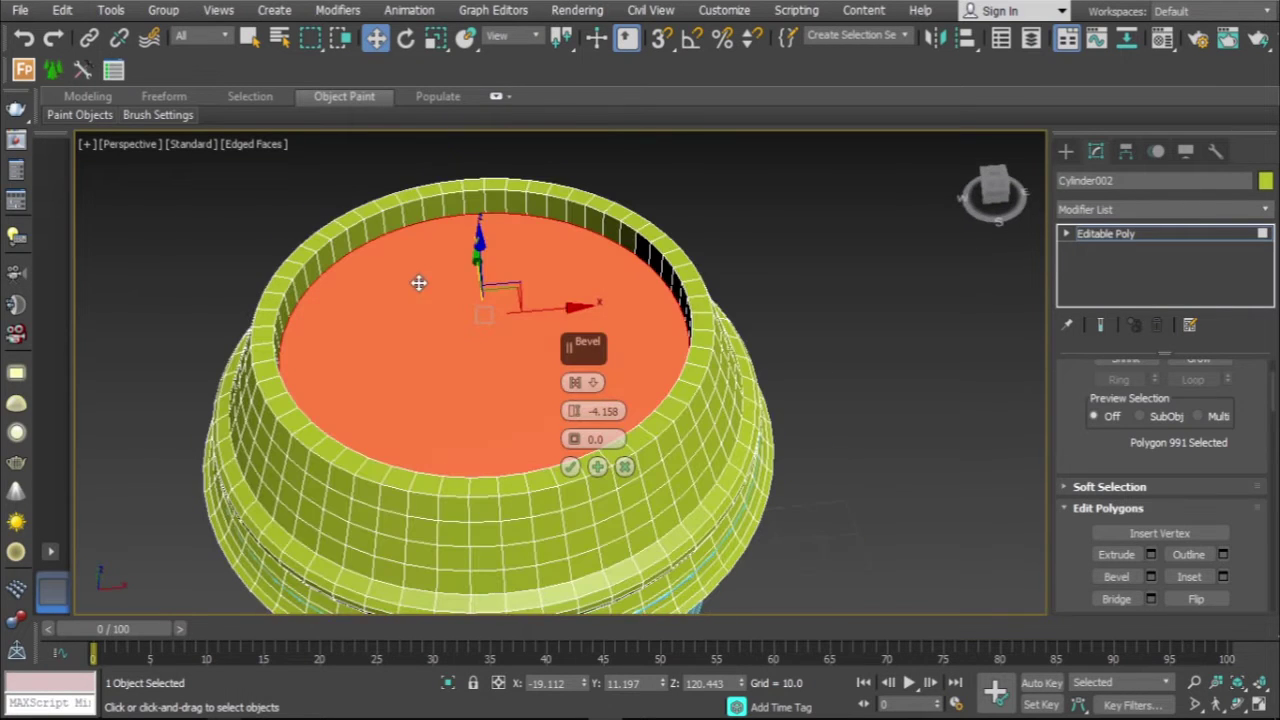
pyautogui.moveTo(418, 274)
pyautogui.keyDown('alt'); pyautogui.mouseDown(button='middle')
pyautogui.moveTo(437, 283)
pyautogui.moveTo(432, 307)
pyautogui.mouseUp(button='middle'); pyautogui.keyUp('alt')
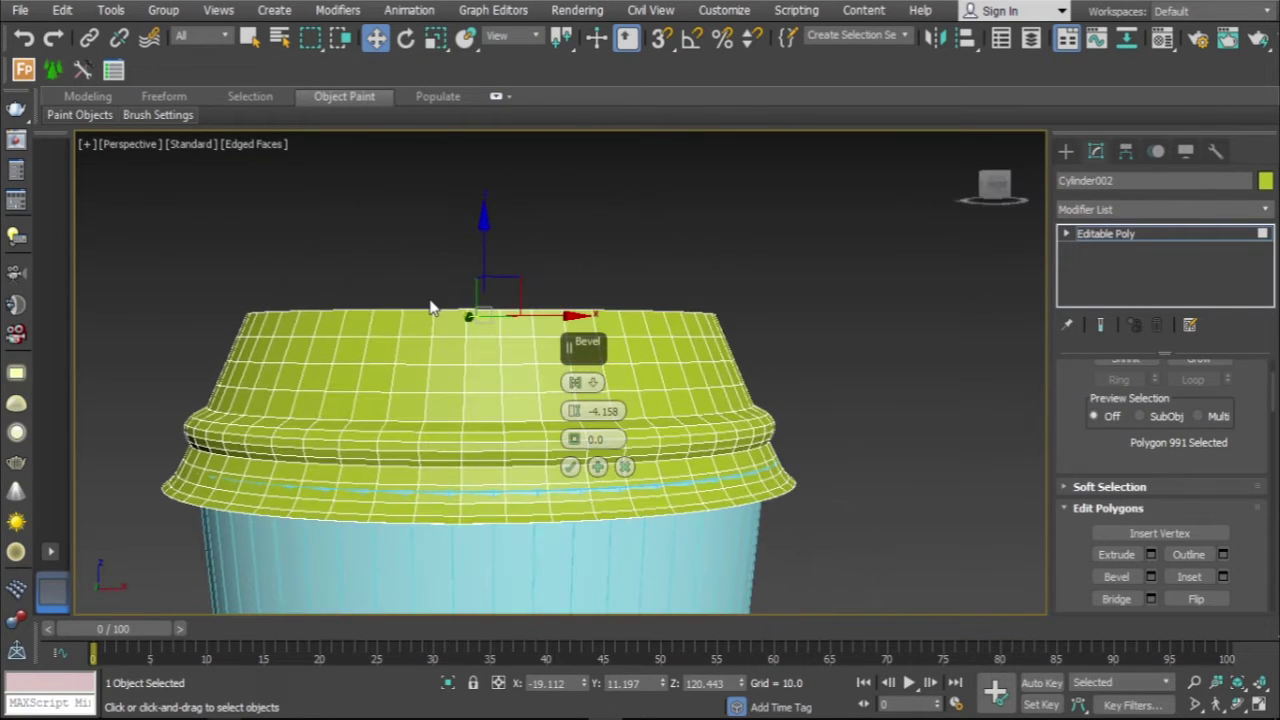
pyautogui.click(625, 467)
# Select the lid and move it slightly down onto the cup in Front view
pyautogui.scroll(2, 1114, 417)
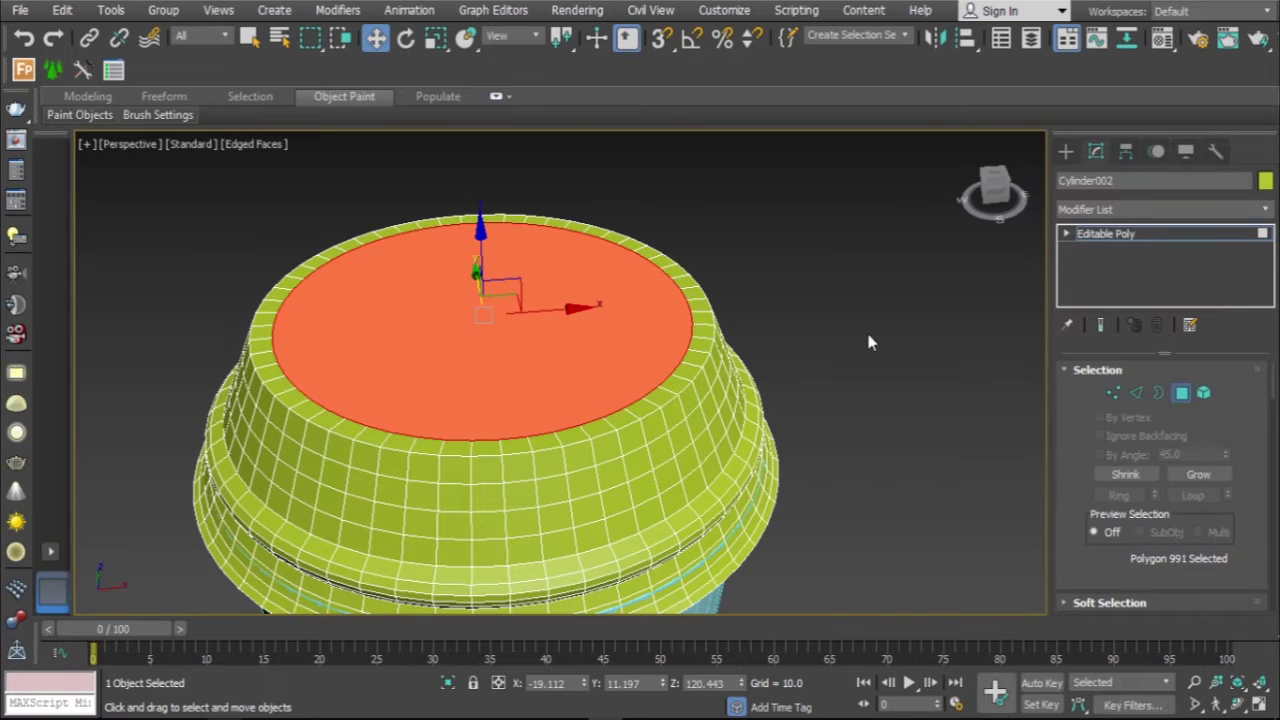
pyautogui.click(865, 340)
pyautogui.click(740, 328)
pyautogui.press('f')
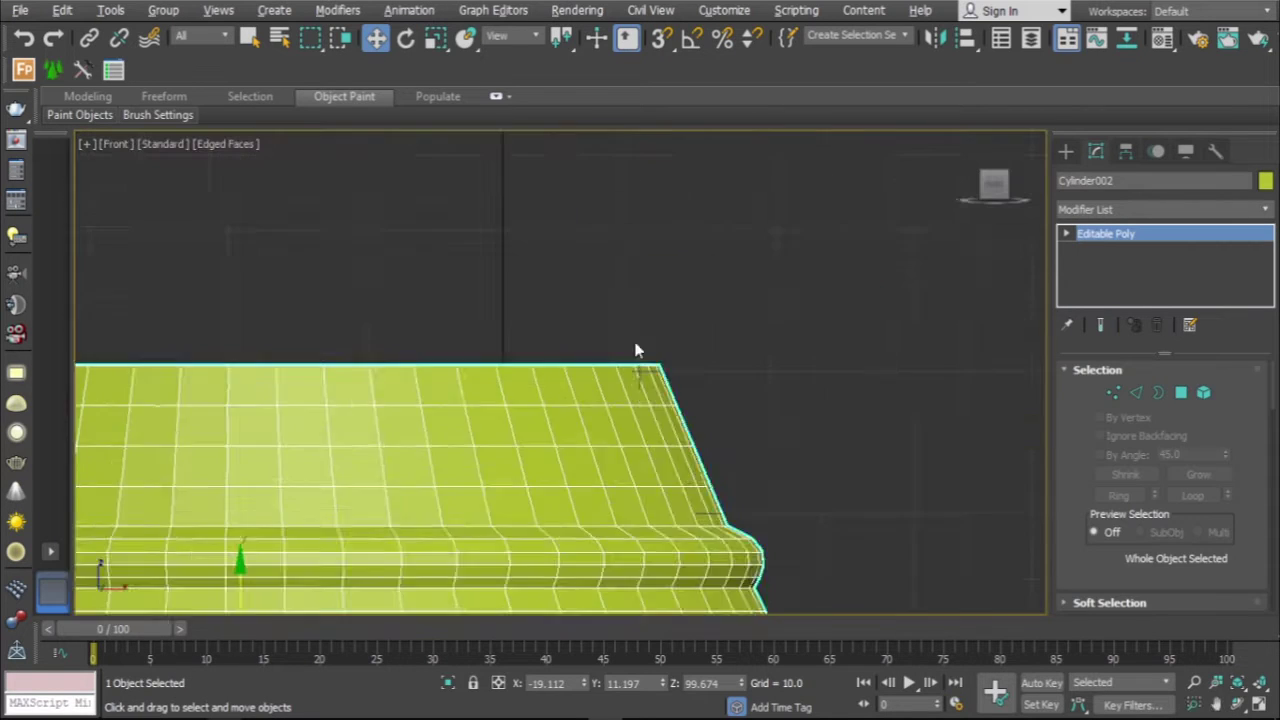
pyautogui.moveTo(425, 410); pyautogui.dragTo(495, 392, button='middle')
pyautogui.moveTo(495, 392); pyautogui.dragTo(497, 412)
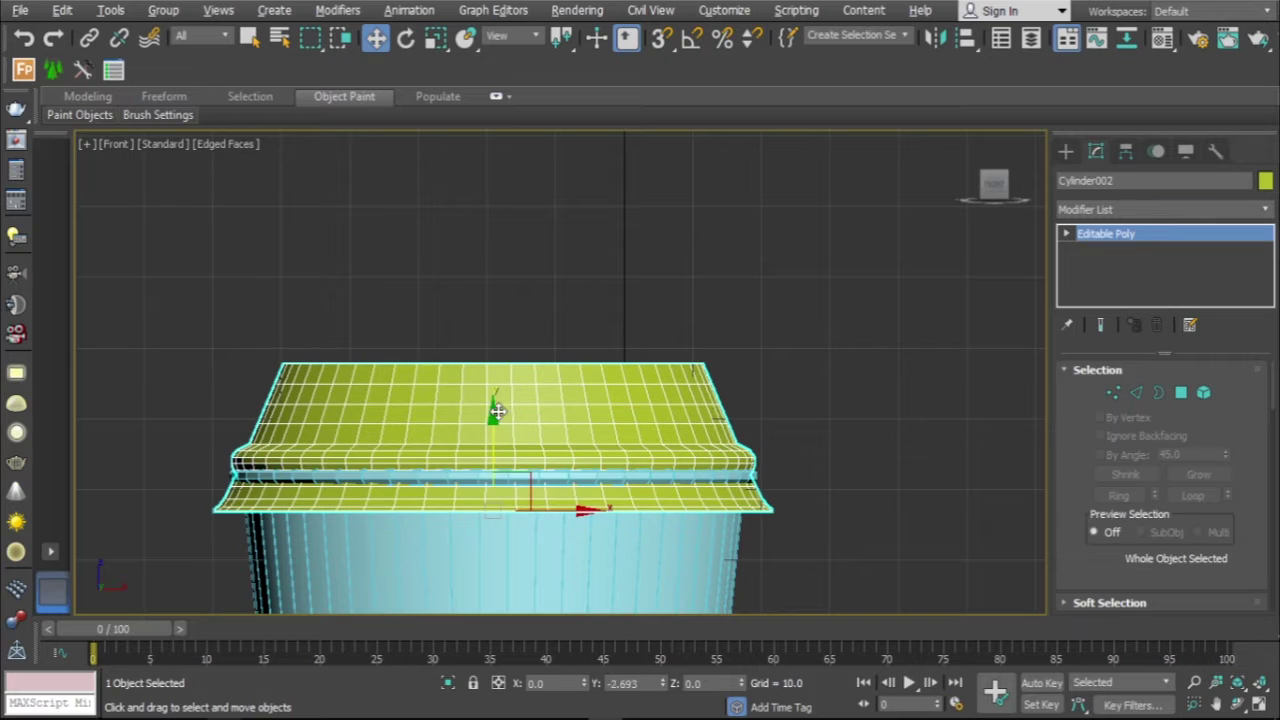
pyautogui.click(435, 38)
pyautogui.hotkey('alt', 'w')
pyautogui.hotkey('alt', 'w')
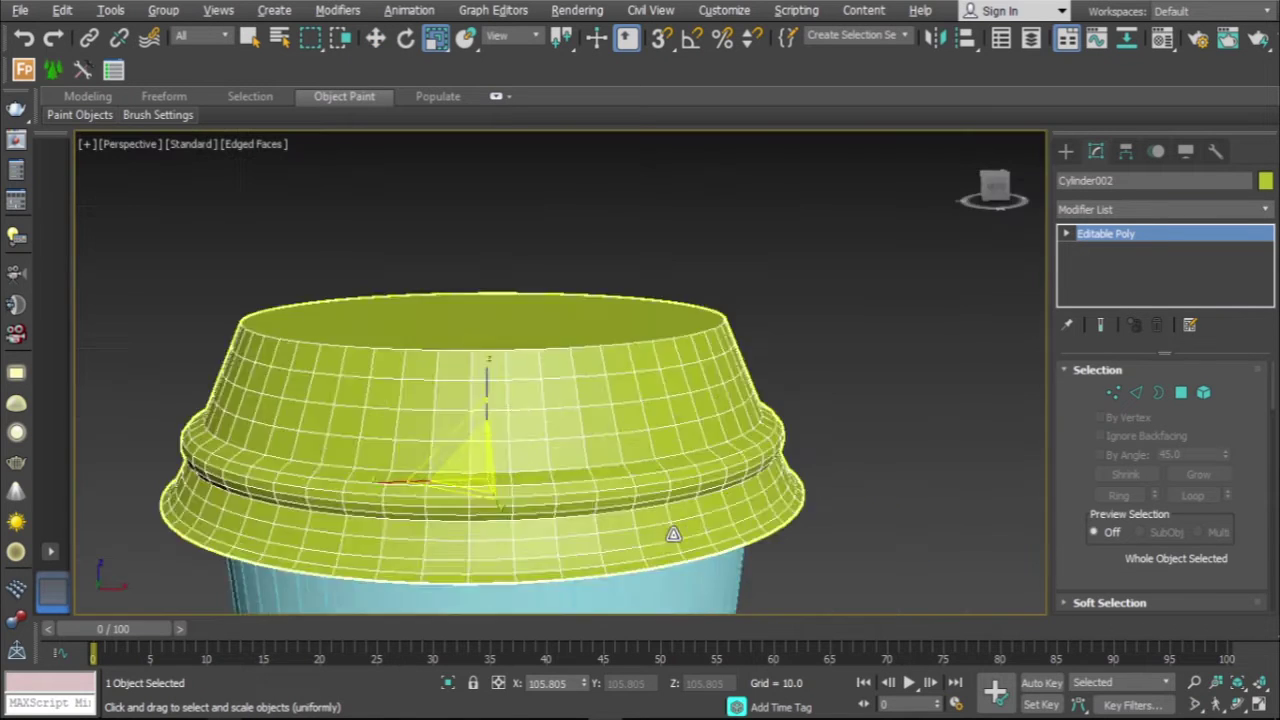
# Scale the lid down uniformly and reselect it
pyautogui.scroll(-2, 632, 469)
pyautogui.moveTo(632, 469); pyautogui.dragTo(547, 530)
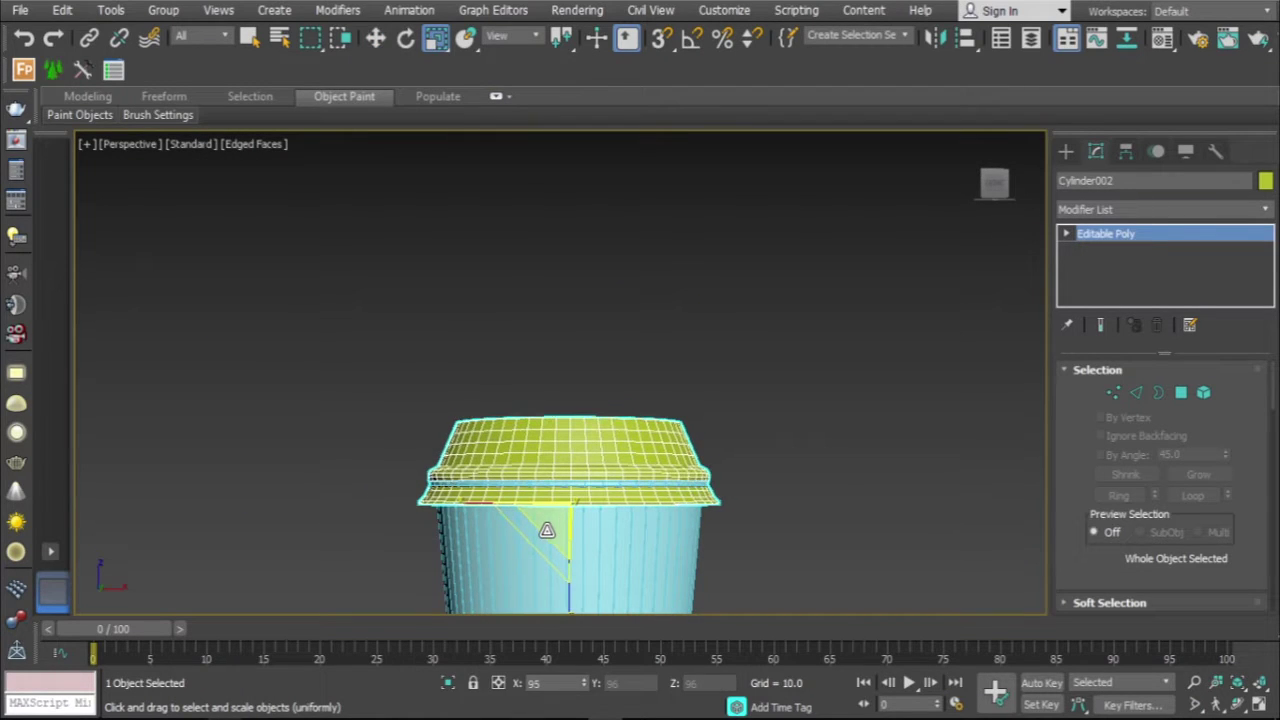
pyautogui.click(375, 38)
pyautogui.click(363, 412)
pyautogui.moveTo(366, 420); pyautogui.dragTo(466, 251, button='middle')
pyautogui.scroll(5, 466, 251)
pyautogui.click(477, 360)
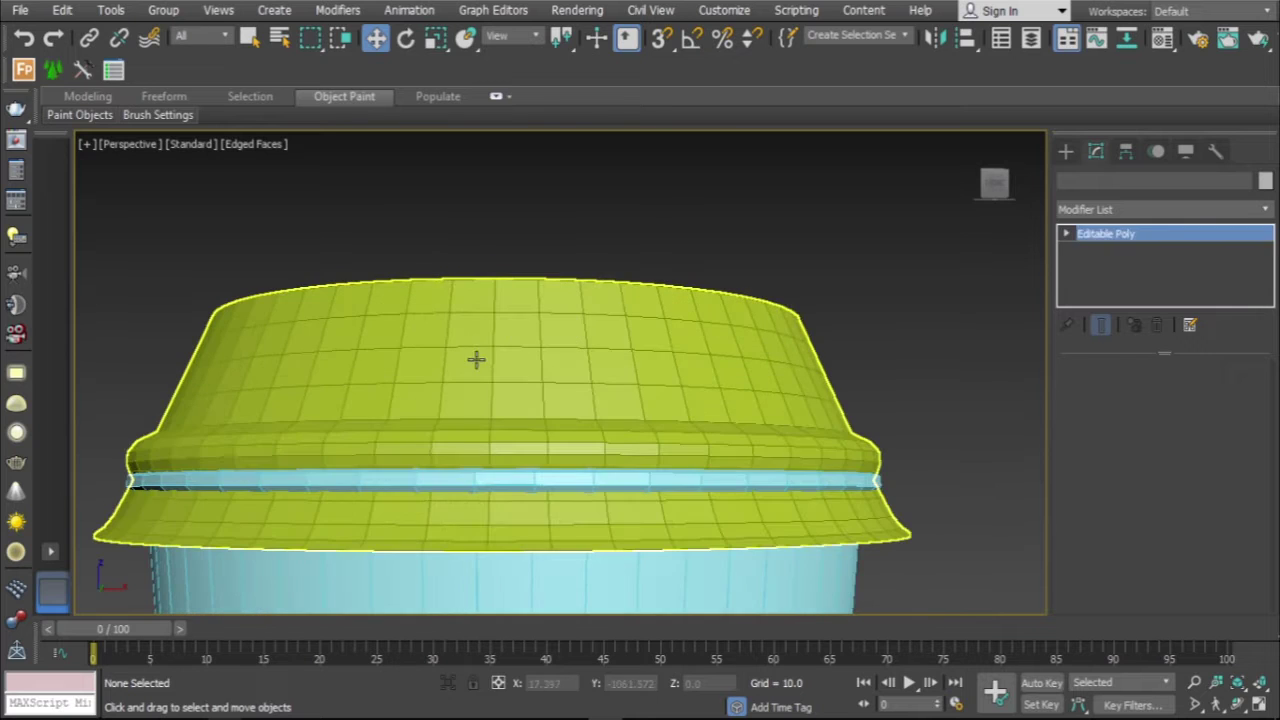
pyautogui.scroll(-1, 502, 447)
pyautogui.scroll(-2, 502, 447)
# Select the lid's open top border and close it with a cap
pyautogui.press('f')
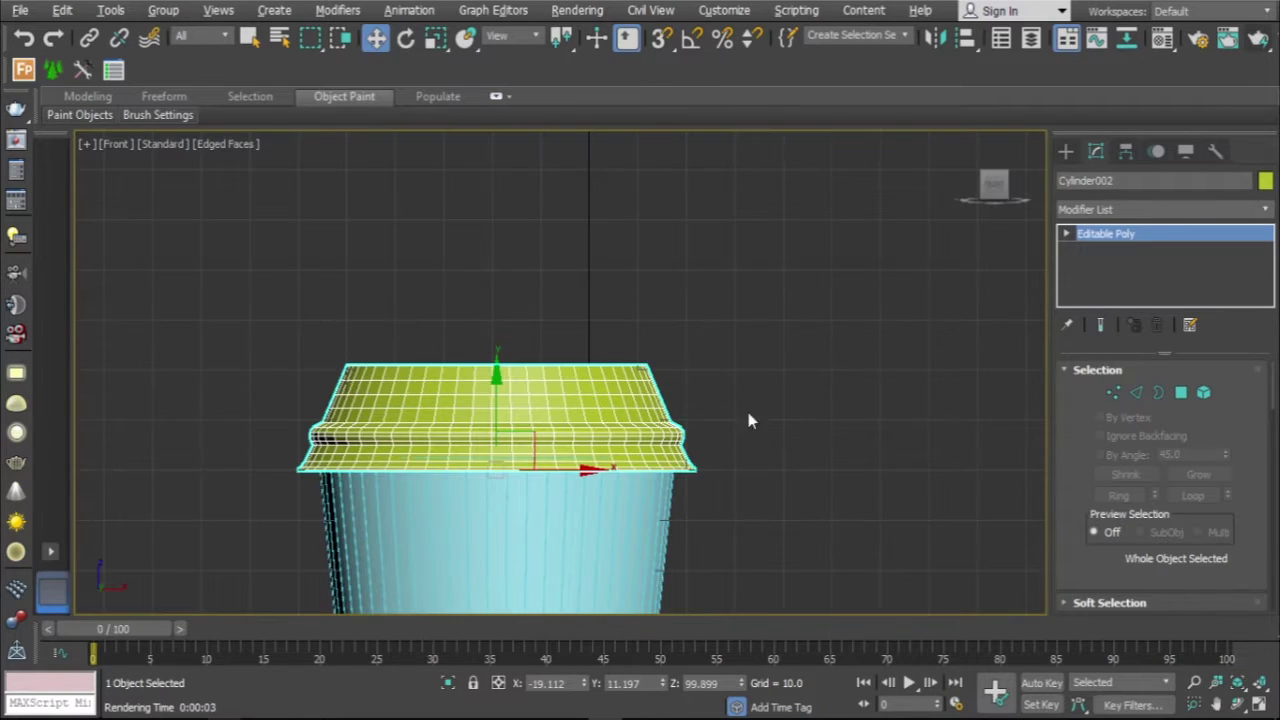
pyautogui.press('4')
pyautogui.moveTo(310, 314); pyautogui.dragTo(594, 370)
pyautogui.click(697, 384)
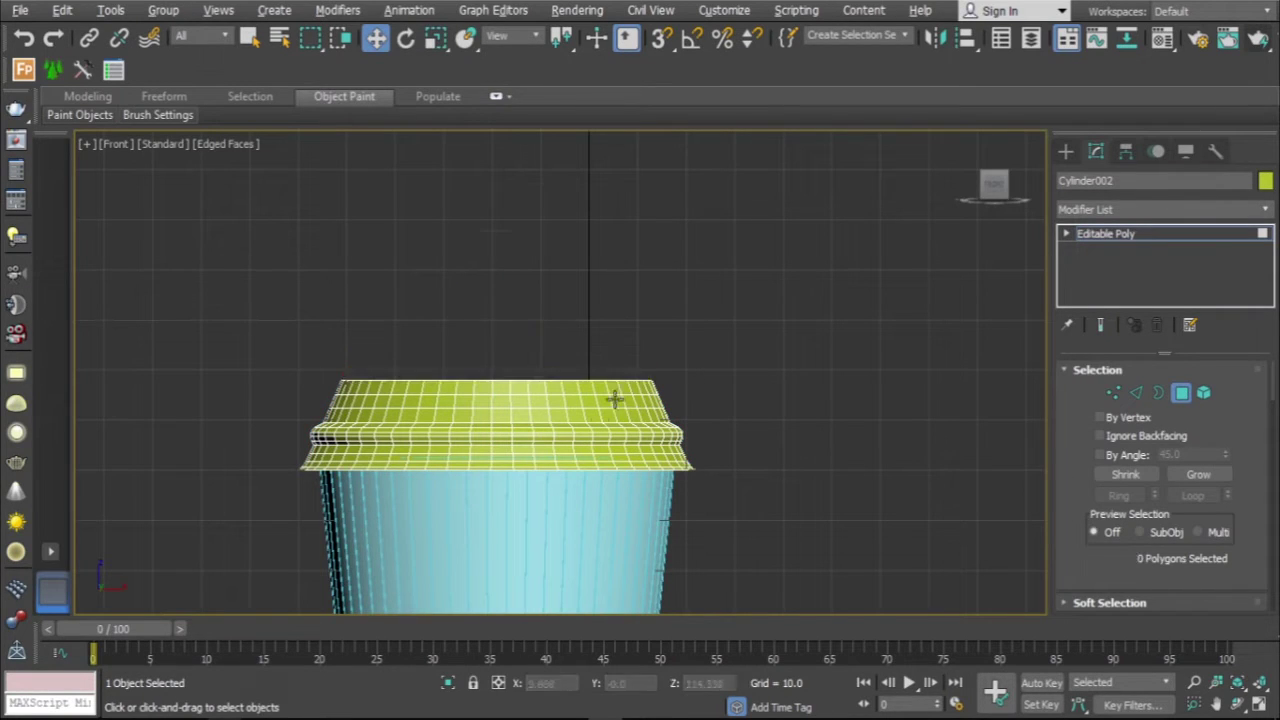
pyautogui.scroll(-3, 583, 420)
pyautogui.scroll(-3, 571, 357)
pyautogui.hotkey('alt', 'w')
pyautogui.hotkey('alt', 'w')
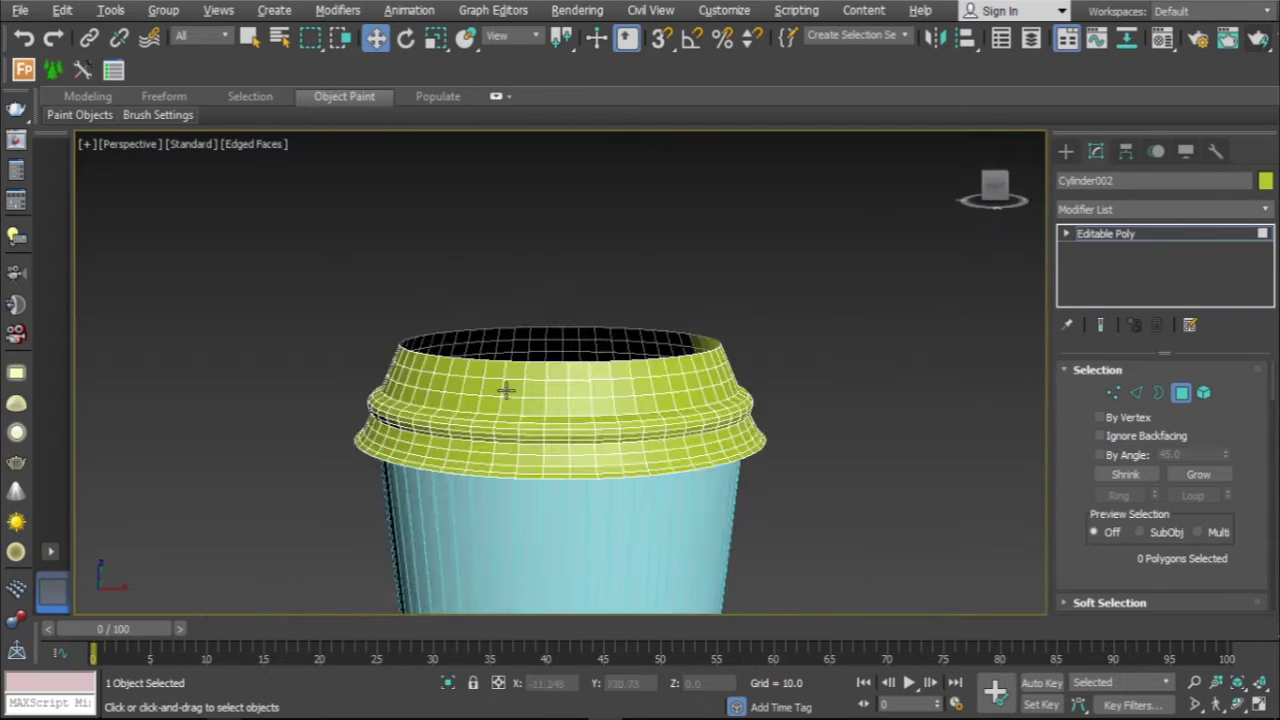
pyautogui.moveTo(506, 380)
pyautogui.keyDown('alt'); pyautogui.mouseDown(button='middle')
pyautogui.moveTo(891, 429)
pyautogui.moveTo(690, 421)
pyautogui.mouseUp(button='middle'); pyautogui.keyUp('alt')
pyautogui.press('3')
pyautogui.click(722, 355)
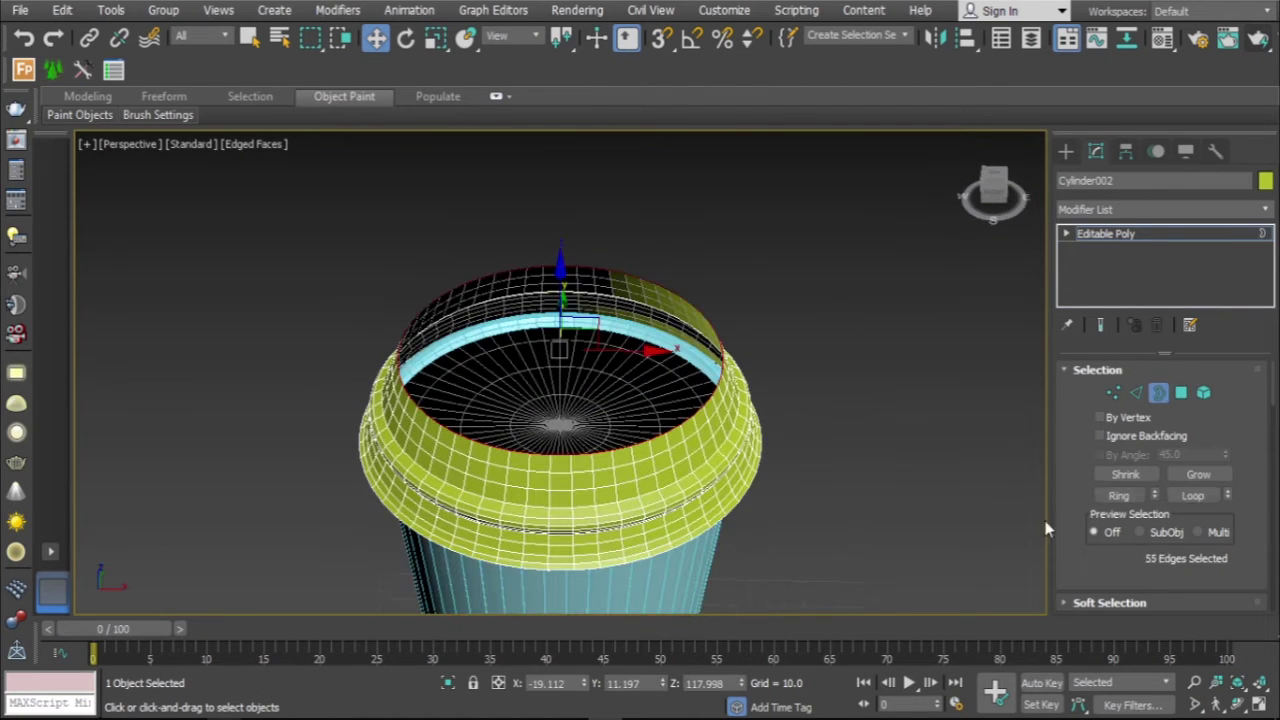
pyautogui.scroll(-2, 1165, 480)
pyautogui.click(1200, 576)
pyautogui.scroll(2, 1150, 450)
# Bevel the cap inward into stepped concentric rings, the last sinking to -10.395
pyautogui.press('4')
pyautogui.scroll(-4, 1160, 480)
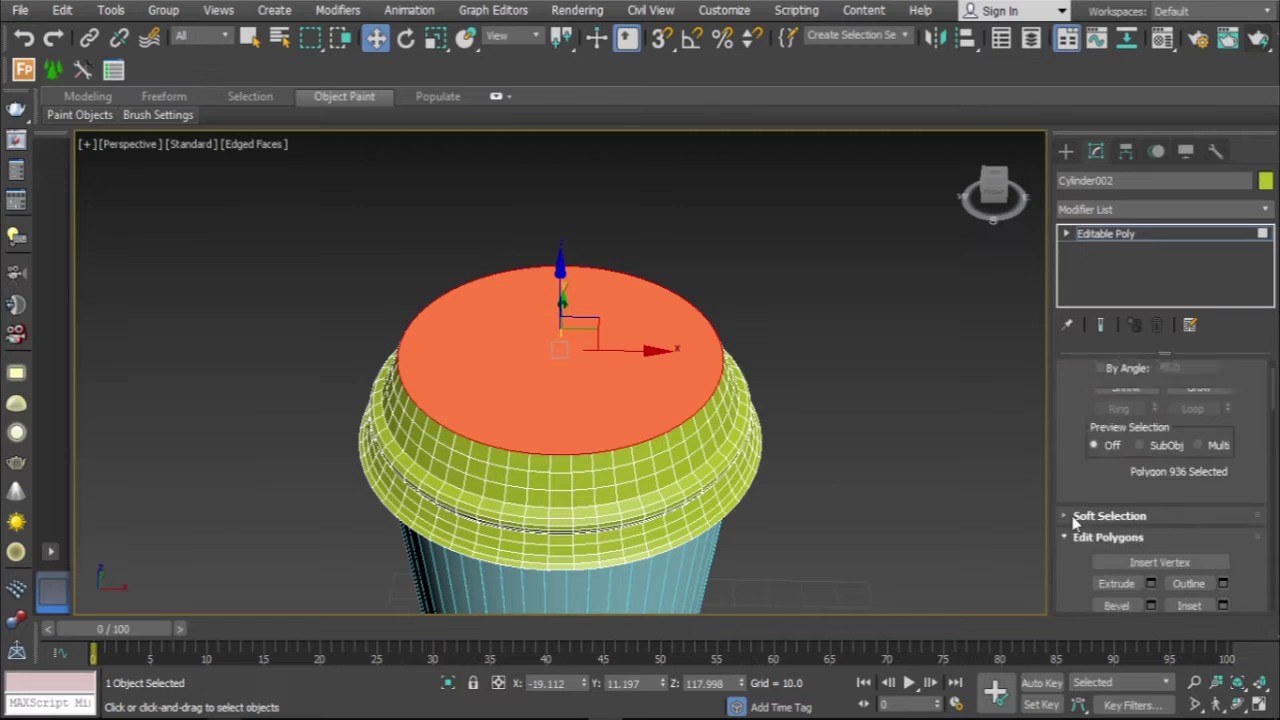
pyautogui.click(1150, 518)
pyautogui.scroll(5, 534, 374)
pyautogui.moveTo(574, 444)
pyautogui.mouseDown()
pyautogui.moveTo(573, 421)
pyautogui.moveTo(575, 443)
pyautogui.mouseUp()
pyautogui.click(597, 466)
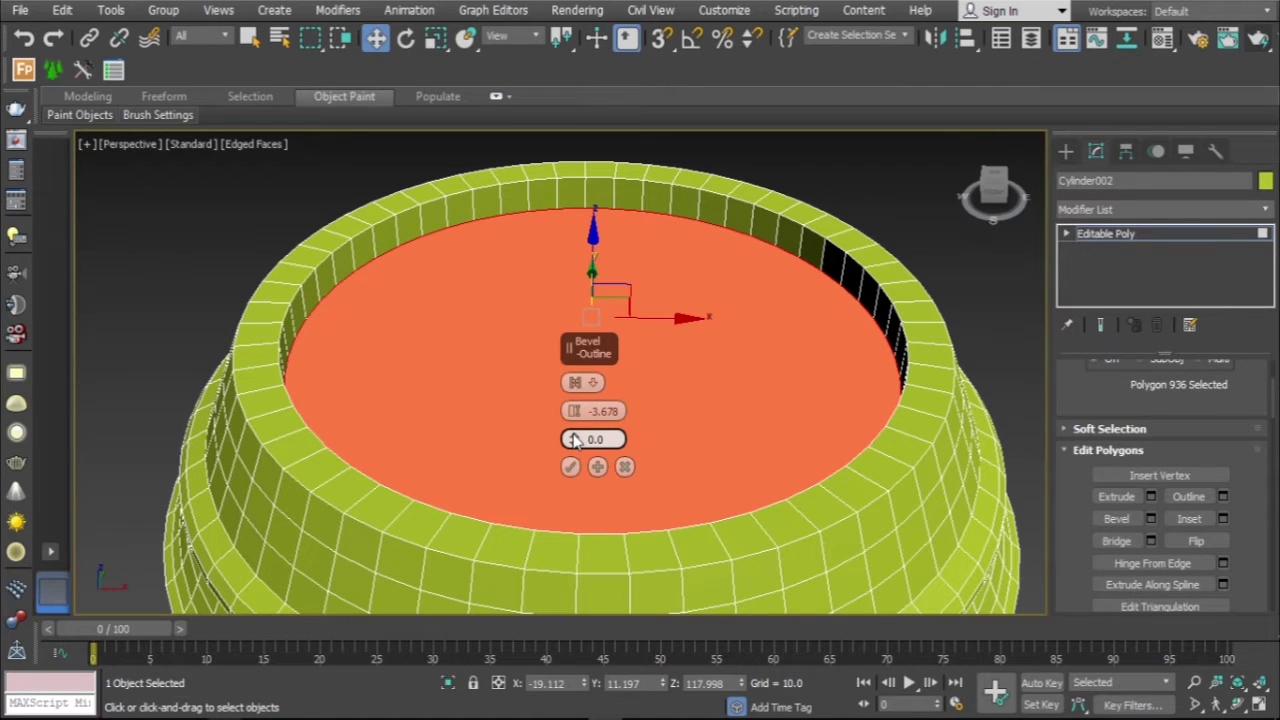
pyautogui.moveTo(574, 411); pyautogui.dragTo(574, 425)
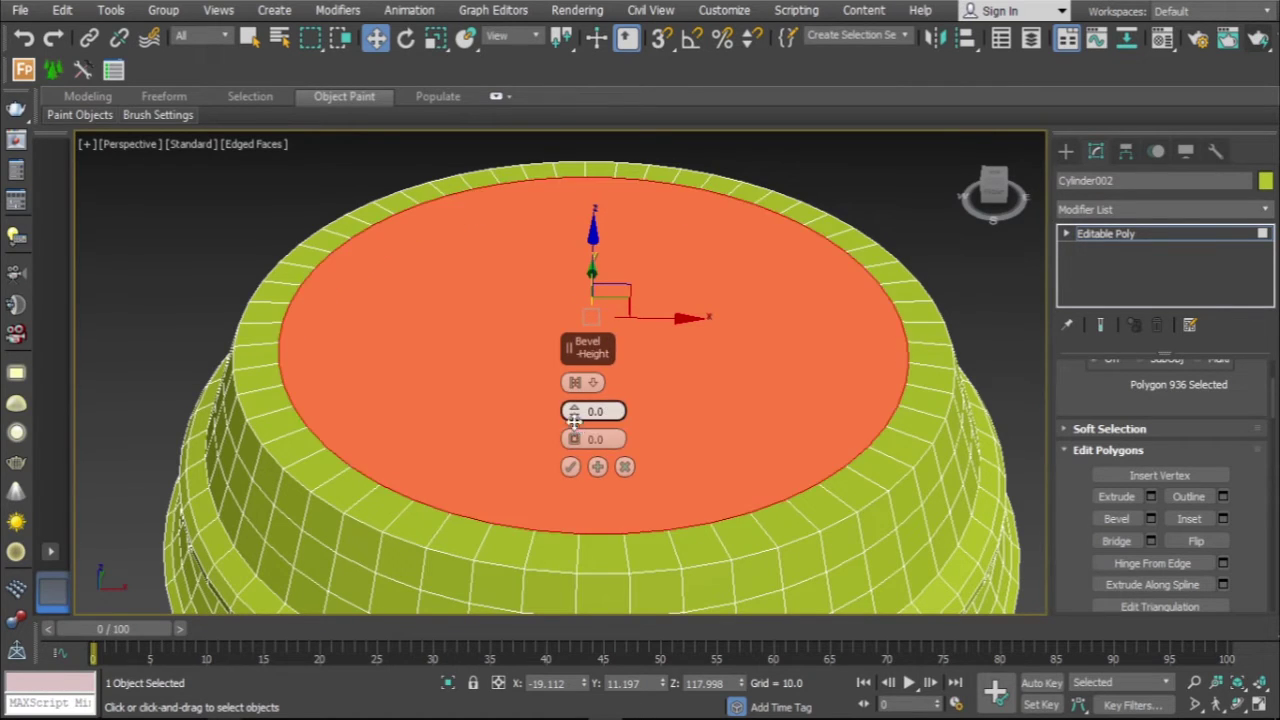
pyautogui.click(597, 466)
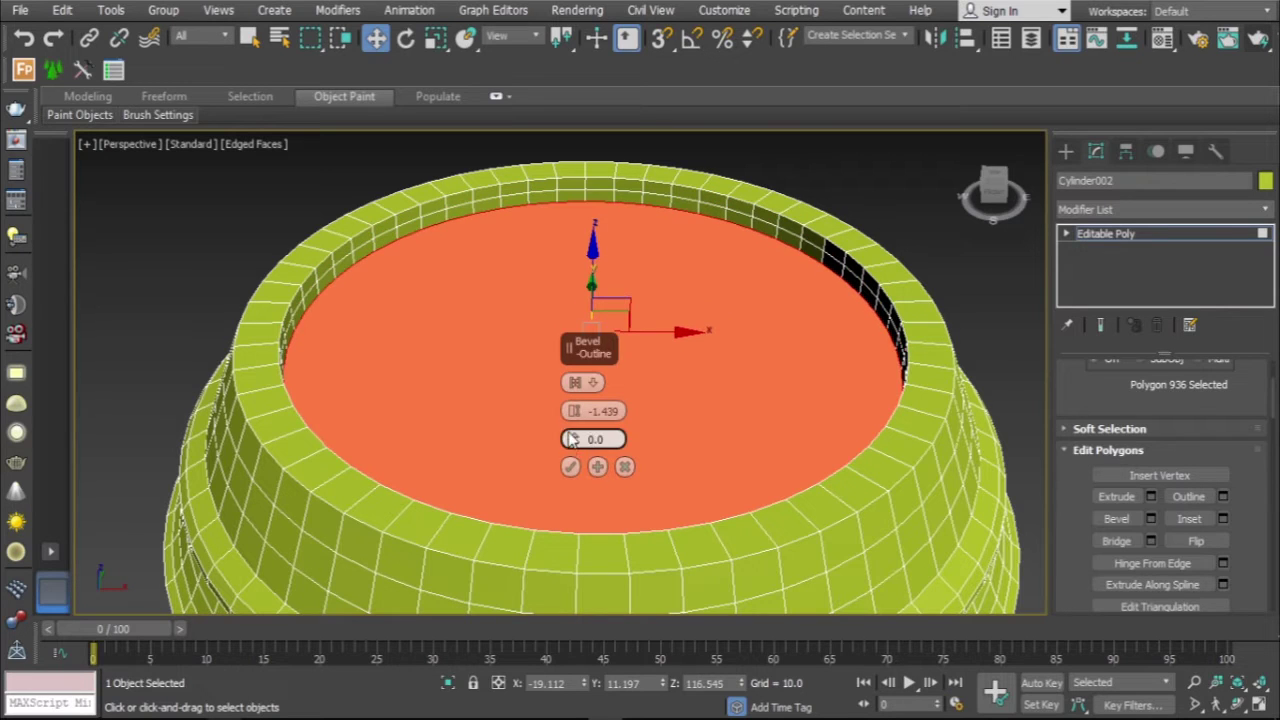
pyautogui.moveTo(575, 439); pyautogui.dragTo(583, 476)
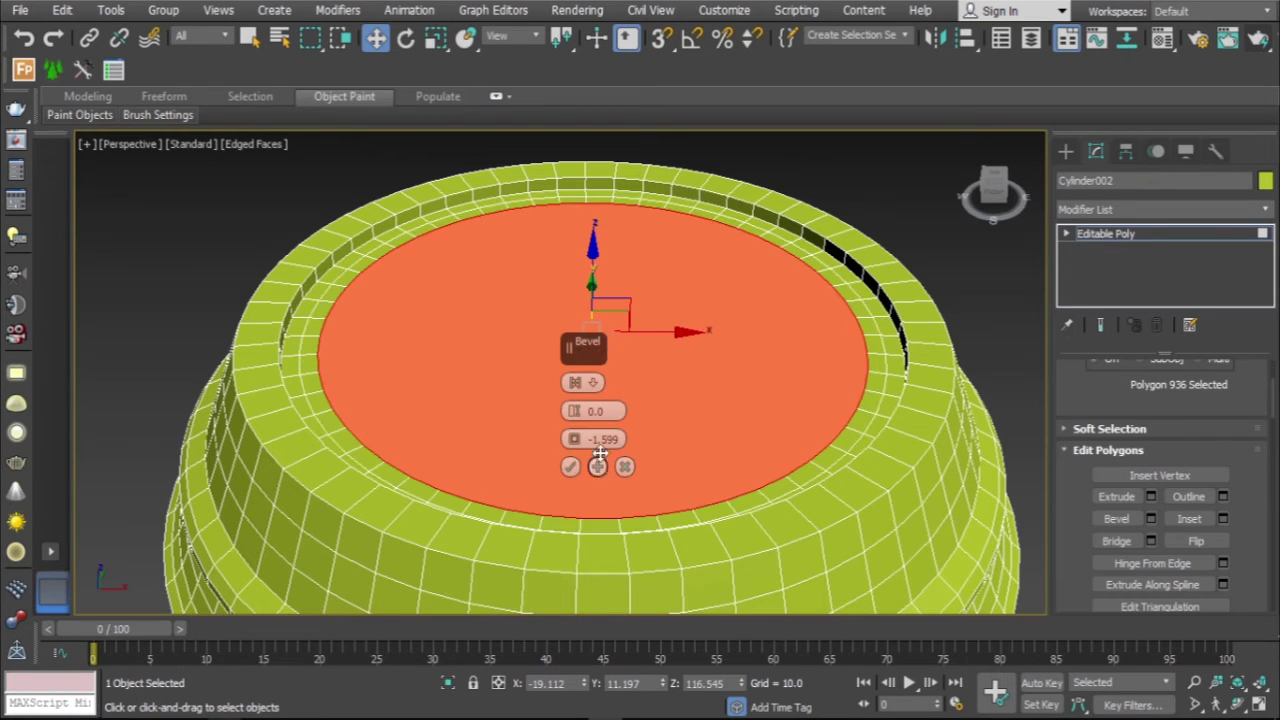
pyautogui.click(597, 466)
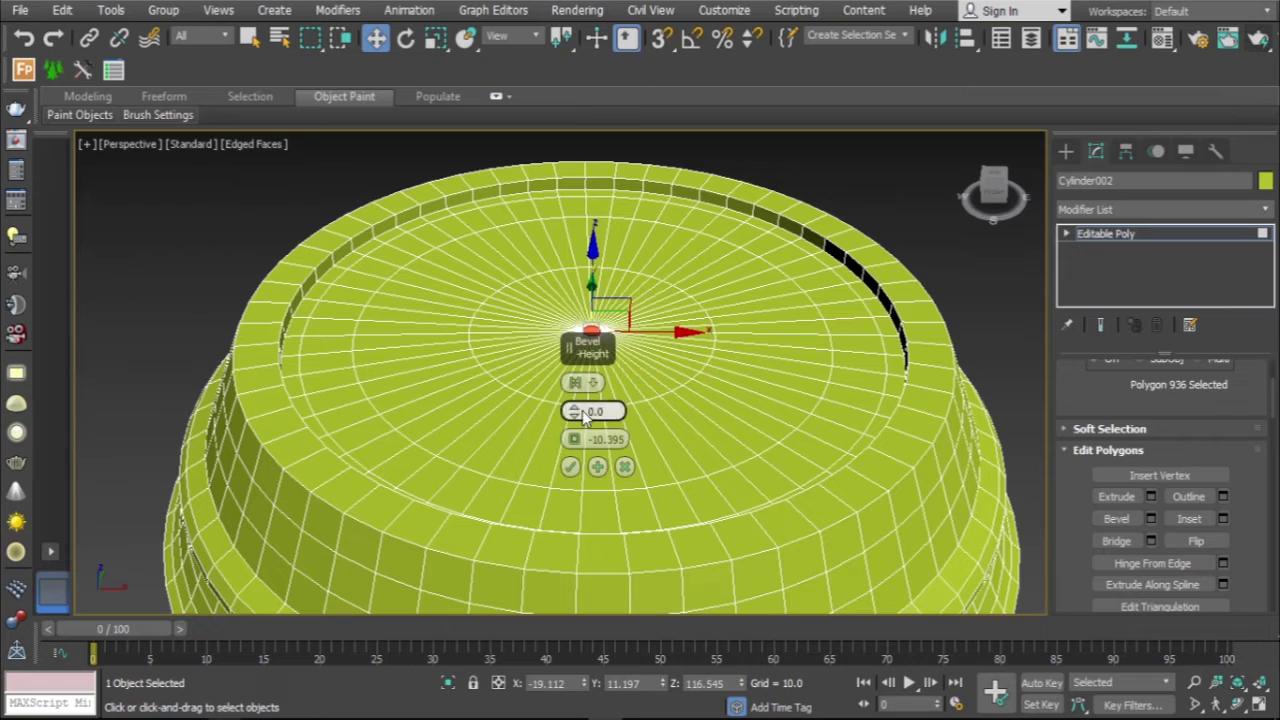
pyautogui.click(570, 466)
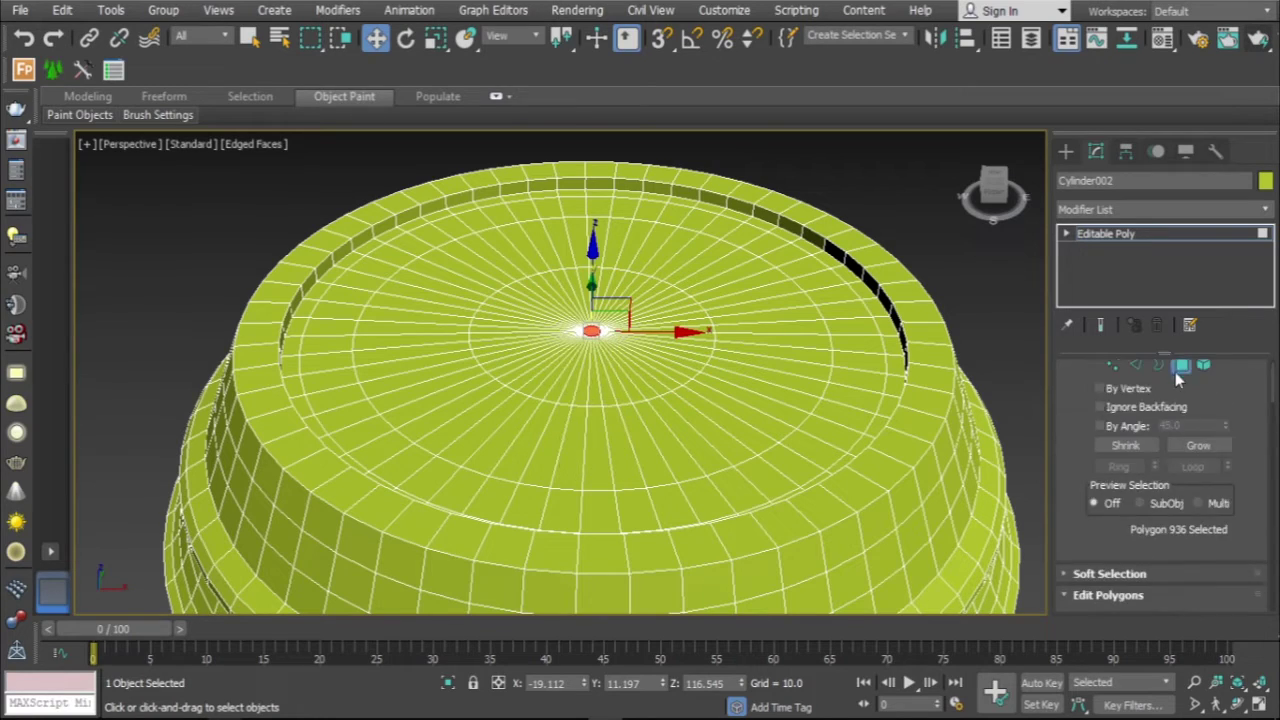
pyautogui.click(114, 297)
pyautogui.click(523, 371)
pyautogui.moveTo(523, 371)
pyautogui.keyDown('alt'); pyautogui.mouseDown(button='middle')
pyautogui.moveTo(521, 288)
pyautogui.moveTo(508, 449)
pyautogui.mouseUp(button='middle'); pyautogui.keyUp('alt')
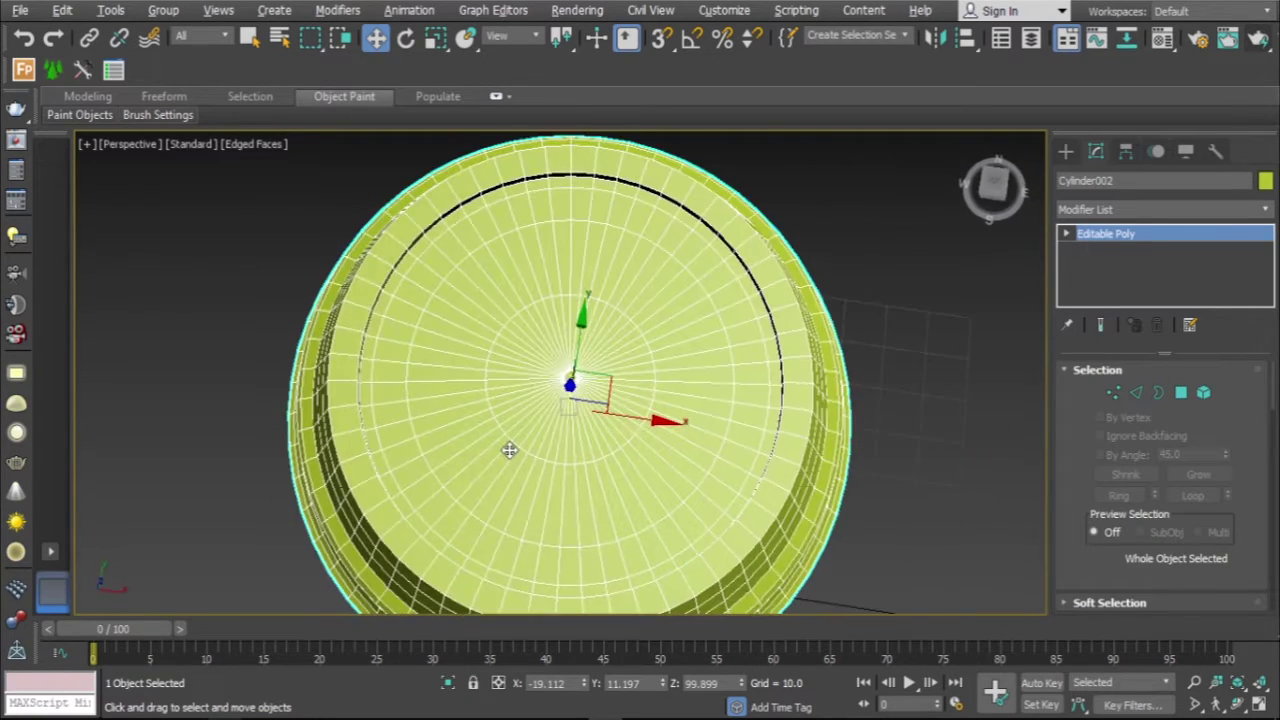
# Begin selecting the lid's top polygons from the Top view
pyautogui.hotkey('alt', 'w')
pyautogui.press('t')
pyautogui.hotkey('alt', 'w')
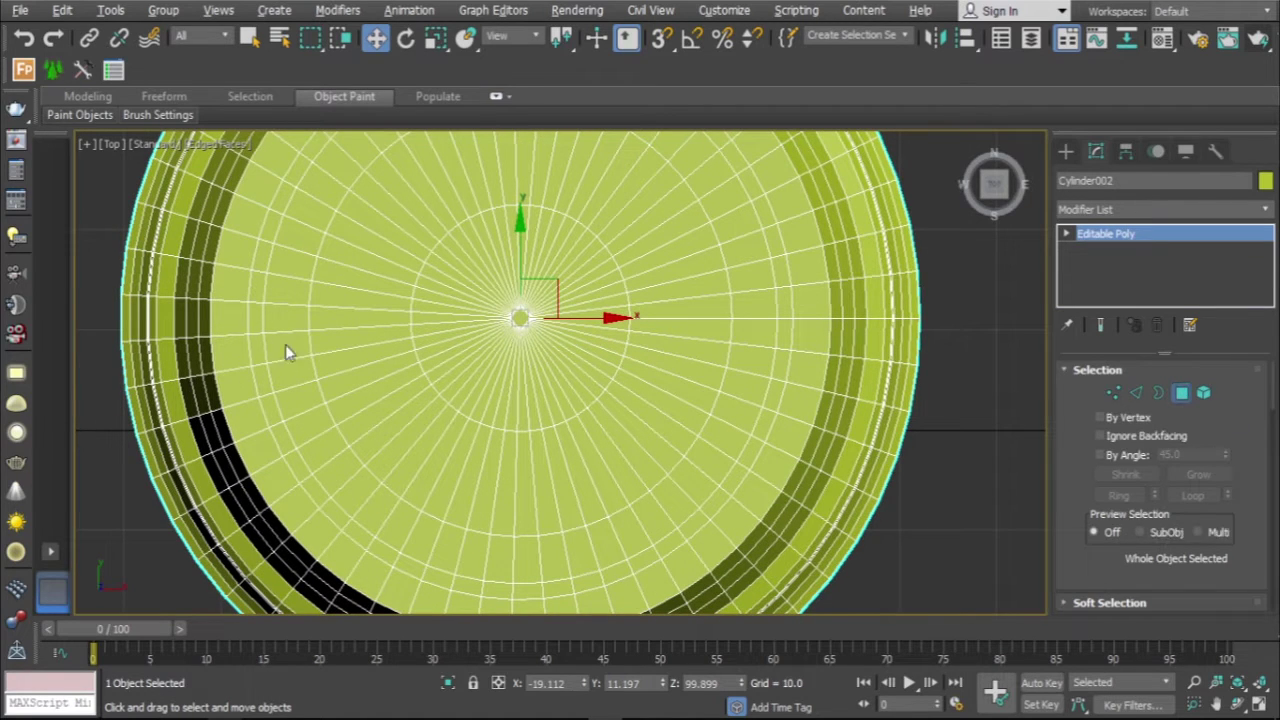
pyautogui.press('4')
pyautogui.keyDown('ctrl'); pyautogui.click(224, 318); pyautogui.keyUp('ctrl')
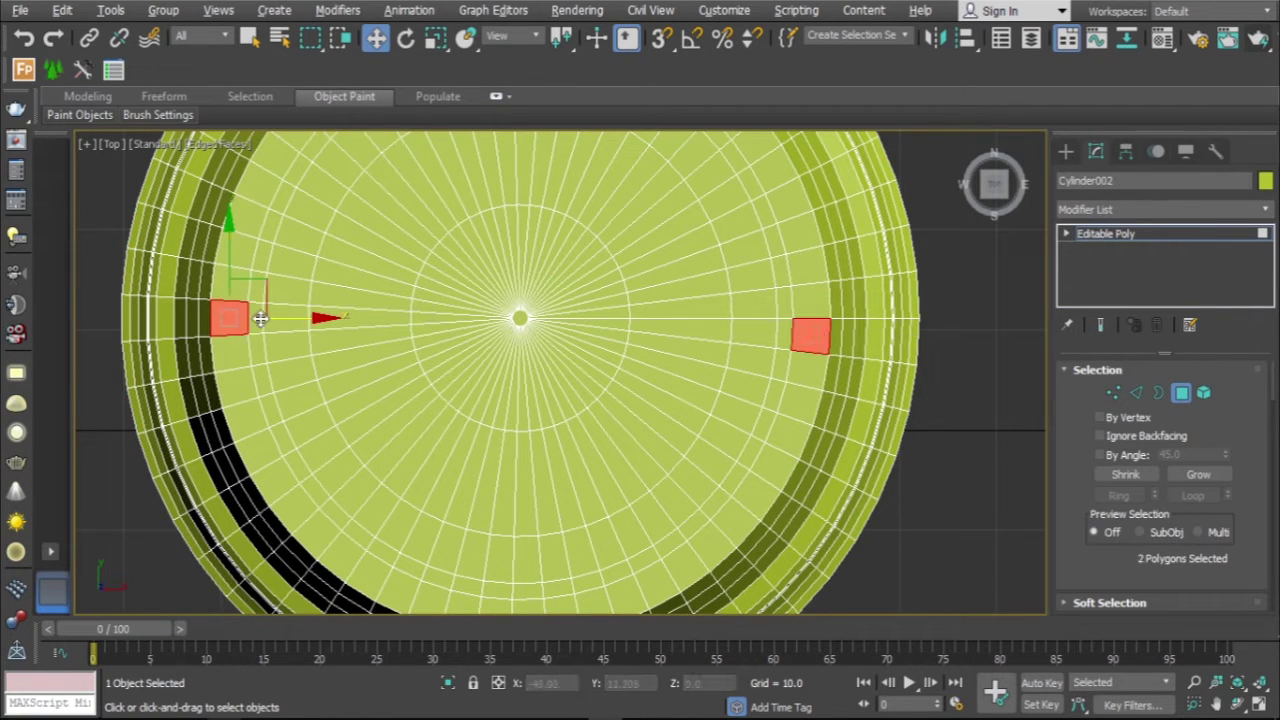
pyautogui.keyDown('ctrl'); pyautogui.click(764, 331); pyautogui.keyUp('ctrl')
pyautogui.keyDown('alt'); pyautogui.moveTo(771, 343); pyautogui.dragTo(777, 346, button='middle'); pyautogui.keyUp('alt')
pyautogui.press('f')
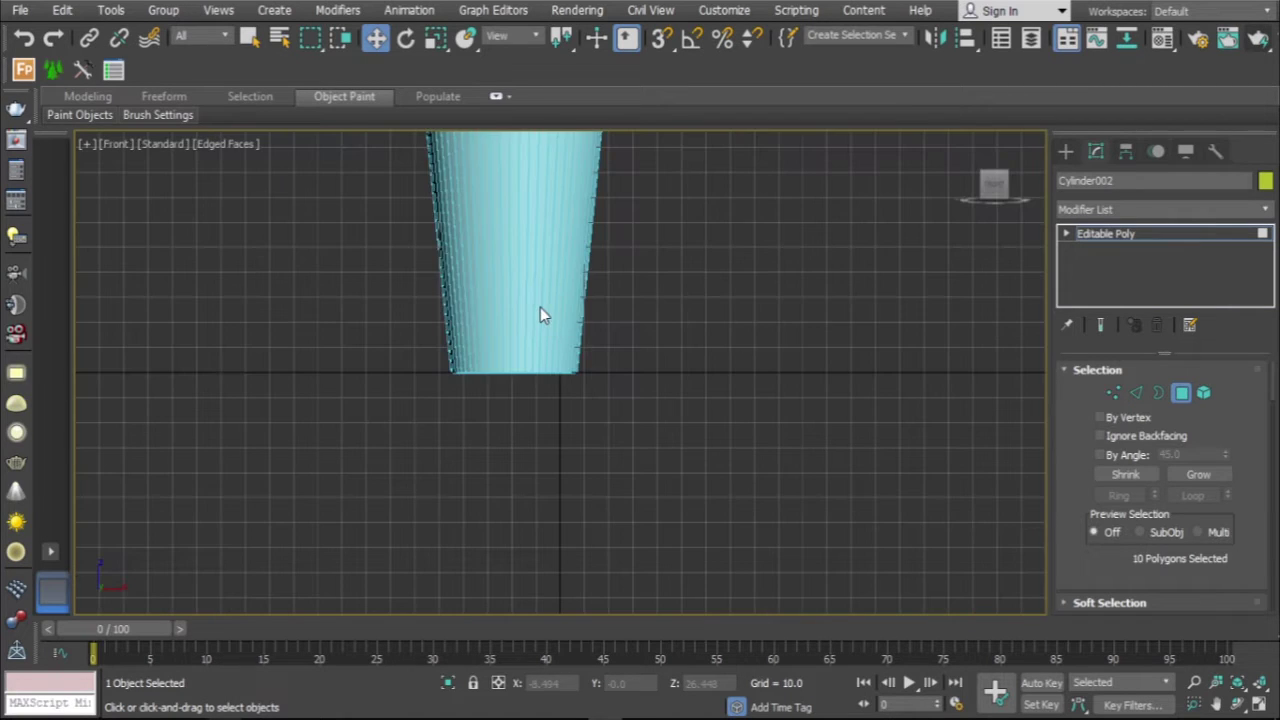
pyautogui.press('t')
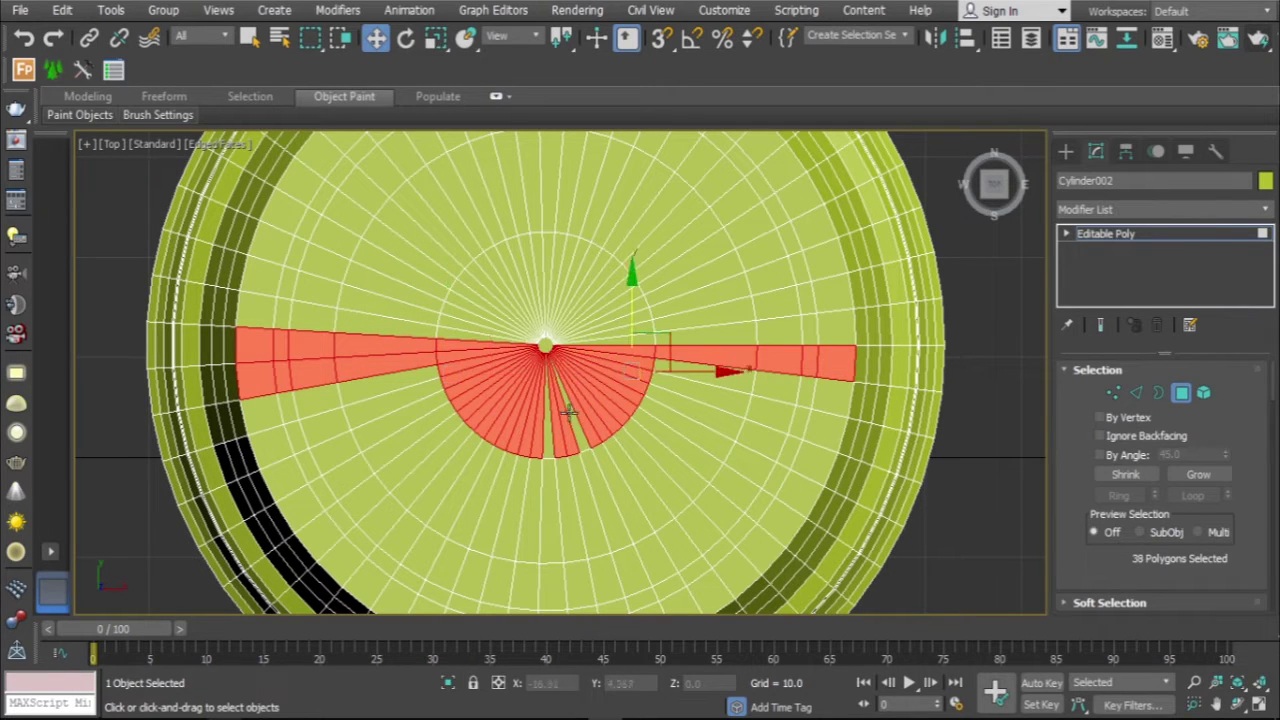
# Extend the selection over the front half of the top, excluding the outer ring
pyautogui.keyDown('ctrl'); pyautogui.moveTo(392, 427); pyautogui.dragTo(653, 447); pyautogui.keyUp('ctrl')
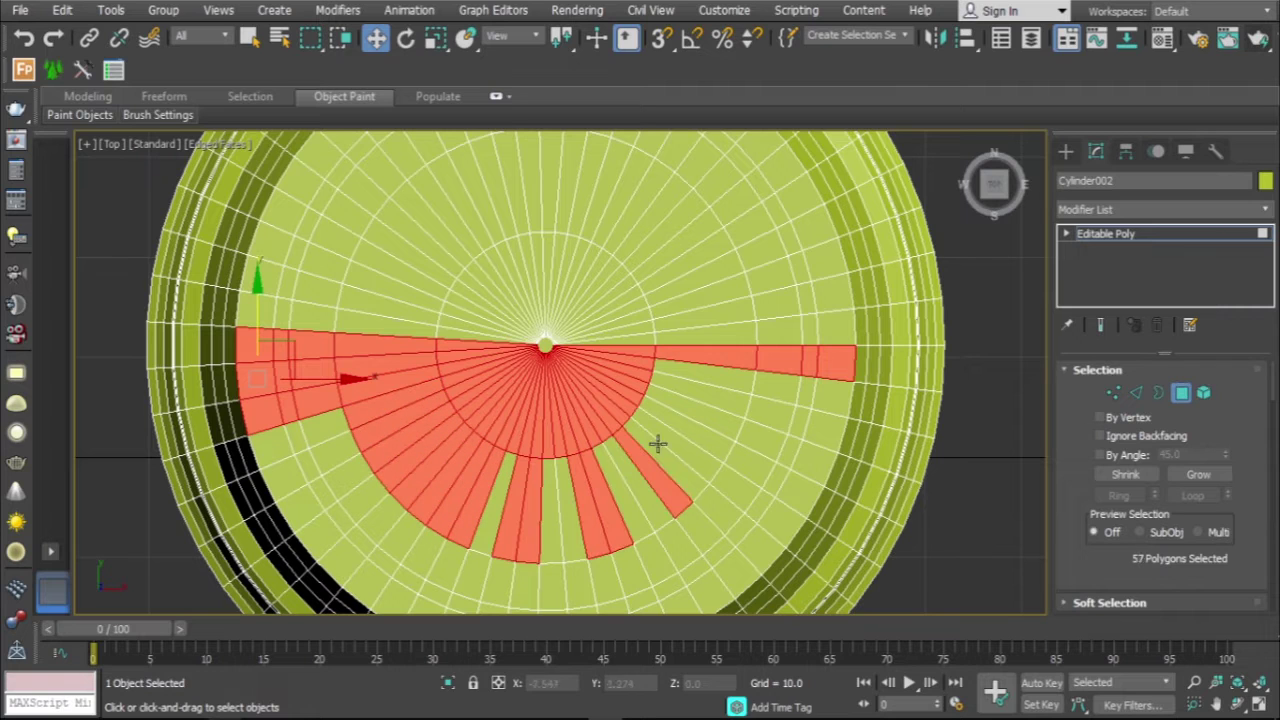
pyautogui.moveTo(496, 482); pyautogui.dragTo(463, 367, button='middle')
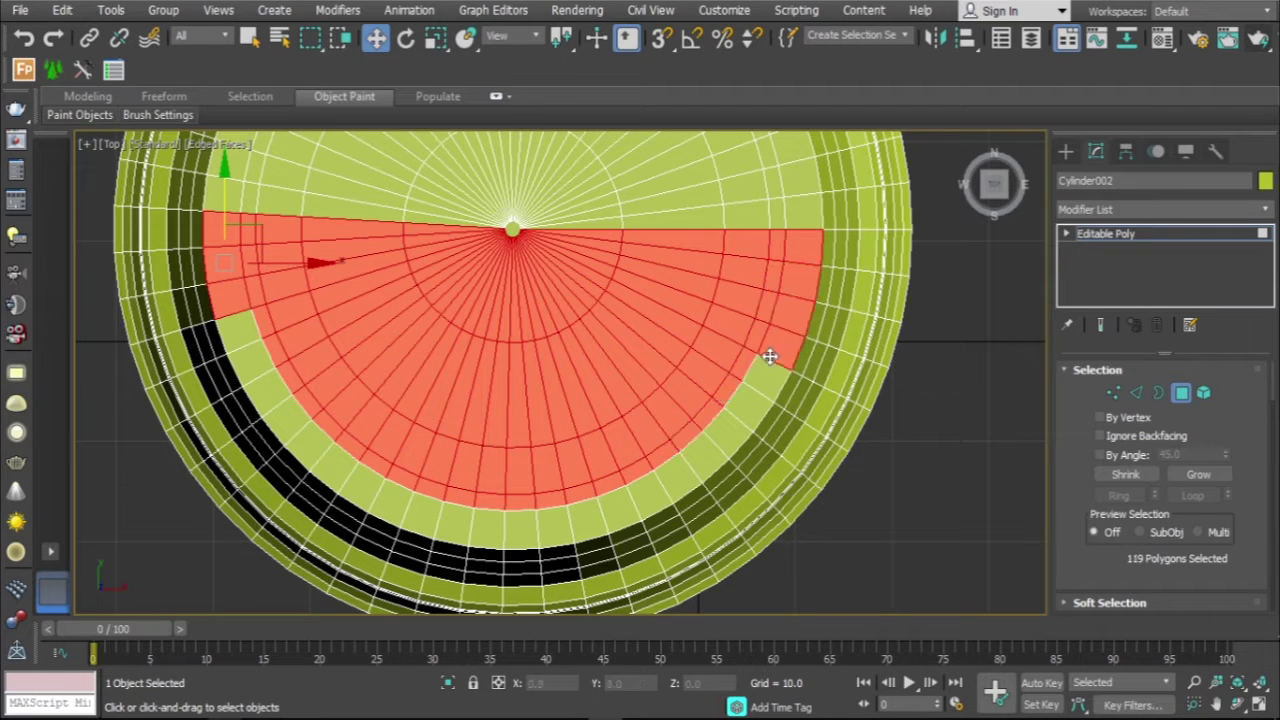
pyautogui.keyDown('ctrl'); pyautogui.click(290, 426); pyautogui.keyUp('ctrl')
pyautogui.press('p')
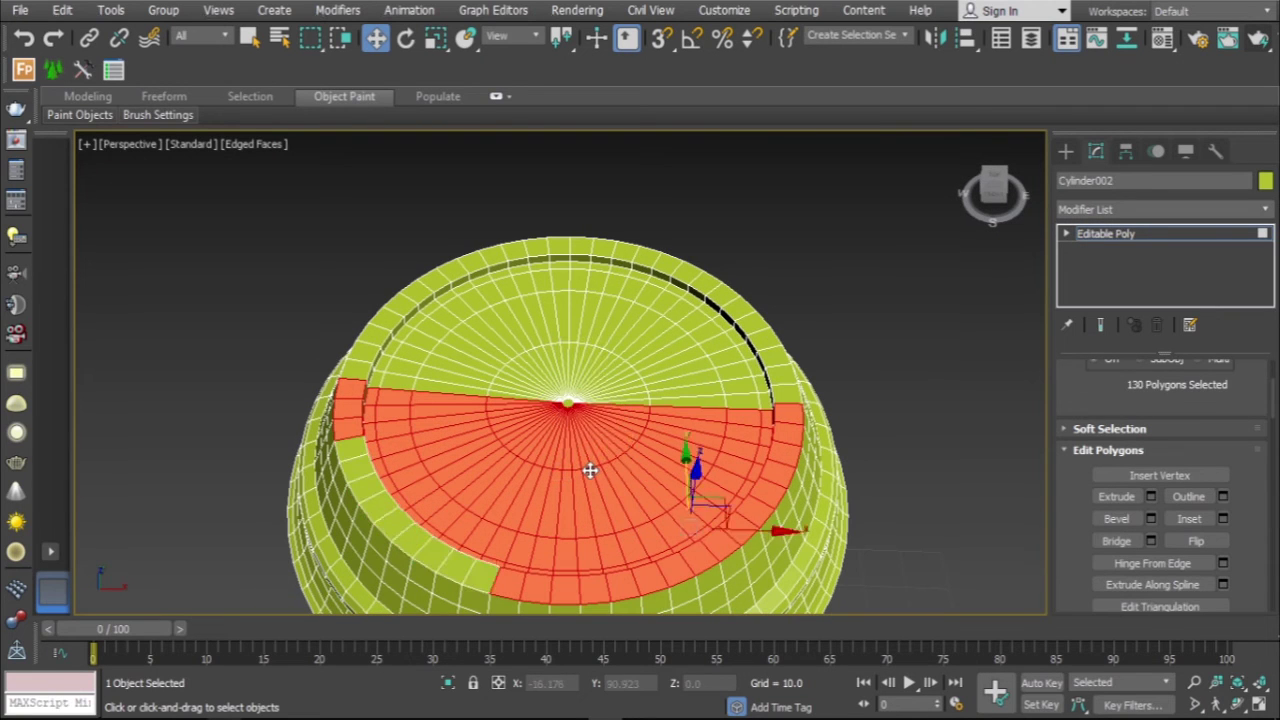
pyautogui.keyDown('alt'); pyautogui.moveTo(520, 590); pyautogui.dragTo(700, 555); pyautogui.keyUp('alt')
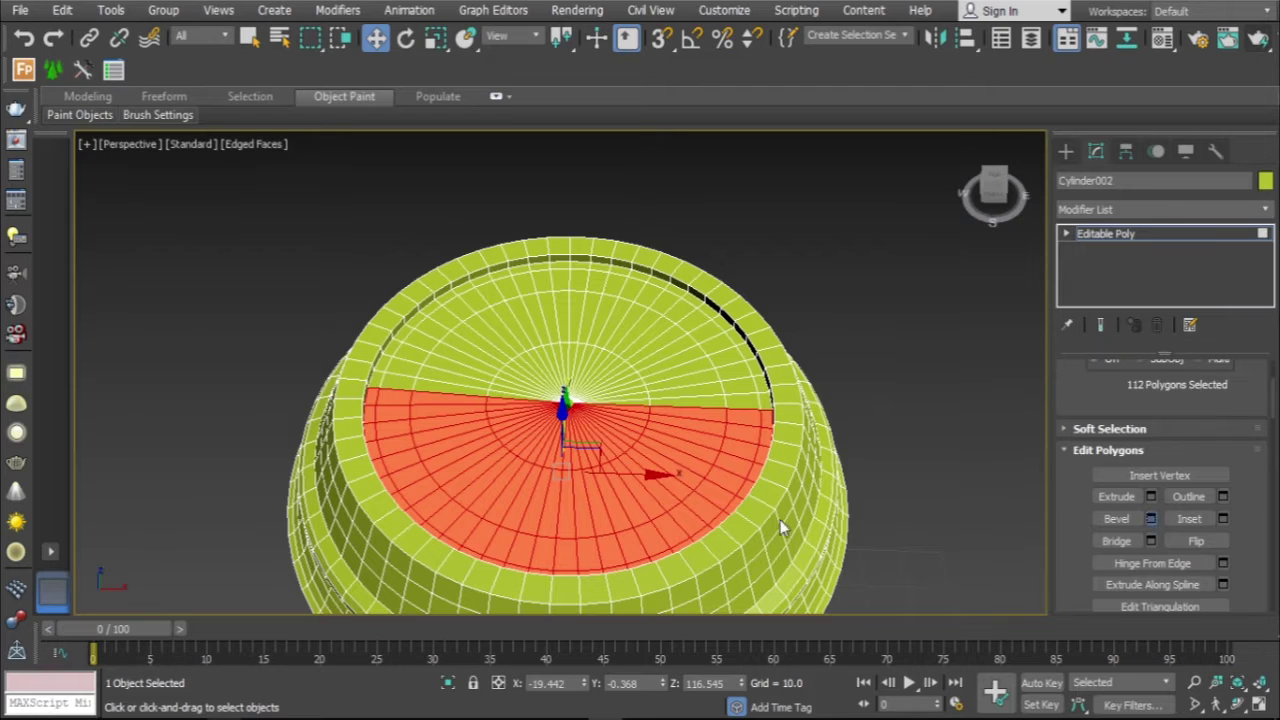
# Bevel the selected half-disc down to height -3.359 to form the recess
pyautogui.moveTo(575, 411); pyautogui.dragTo(575, 400)
pyautogui.moveTo(571, 406)
pyautogui.keyDown('alt'); pyautogui.mouseDown(button='middle')
pyautogui.moveTo(517, 430)
pyautogui.moveTo(575, 411)
pyautogui.mouseUp(button='middle'); pyautogui.keyUp('alt')
pyautogui.moveTo(575, 411); pyautogui.dragTo(572, 456)
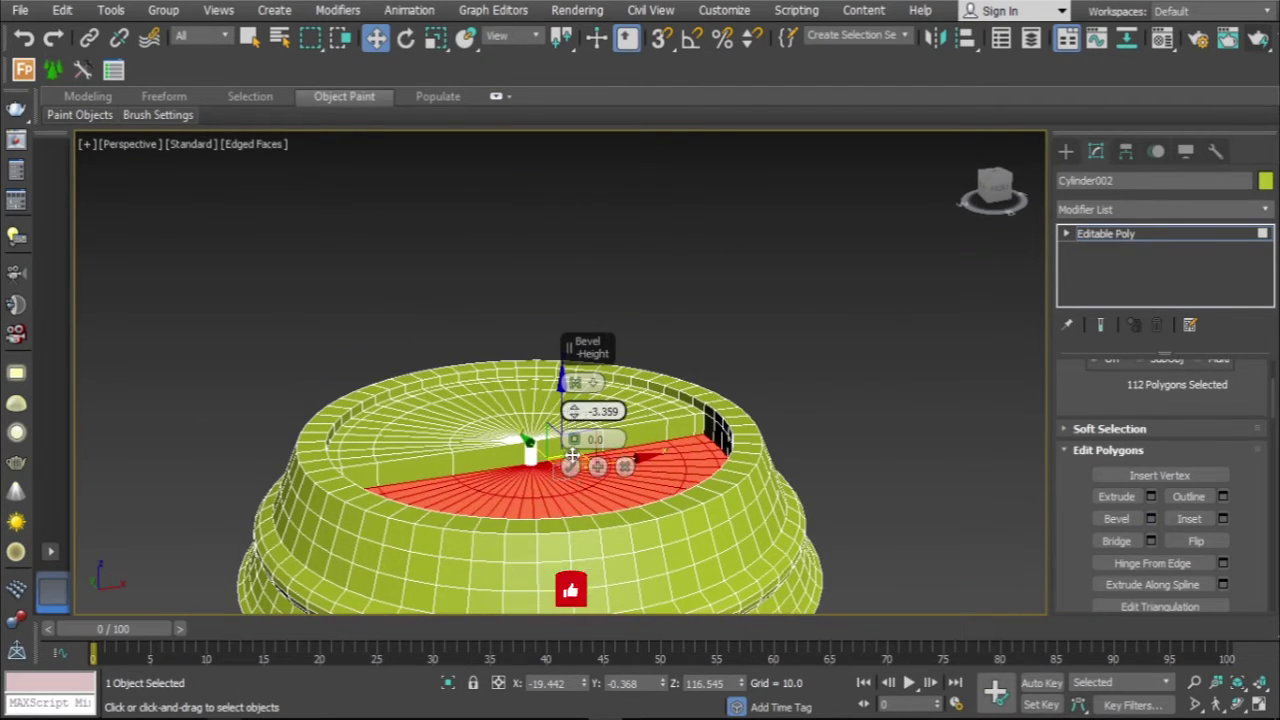
pyautogui.click(569, 466)
pyautogui.click(437, 294)
pyautogui.scroll(-5, 437, 294)
pyautogui.moveTo(437, 294)
pyautogui.keyDown('alt'); pyautogui.mouseDown(button='middle')
pyautogui.moveTo(616, 467)
pyautogui.moveTo(607, 359)
pyautogui.moveTo(672, 525)
pyautogui.moveTo(651, 418)
pyautogui.mouseUp(button='middle'); pyautogui.keyUp('alt')
pyautogui.hotkey('alt', 'w')
pyautogui.hotkey('alt', 'w')
pyautogui.press('F4')
# Assign the default grey 01 - Default material to both the cup and the lid
pyautogui.hotkey('ctrl', 'a')
pyautogui.press('m')
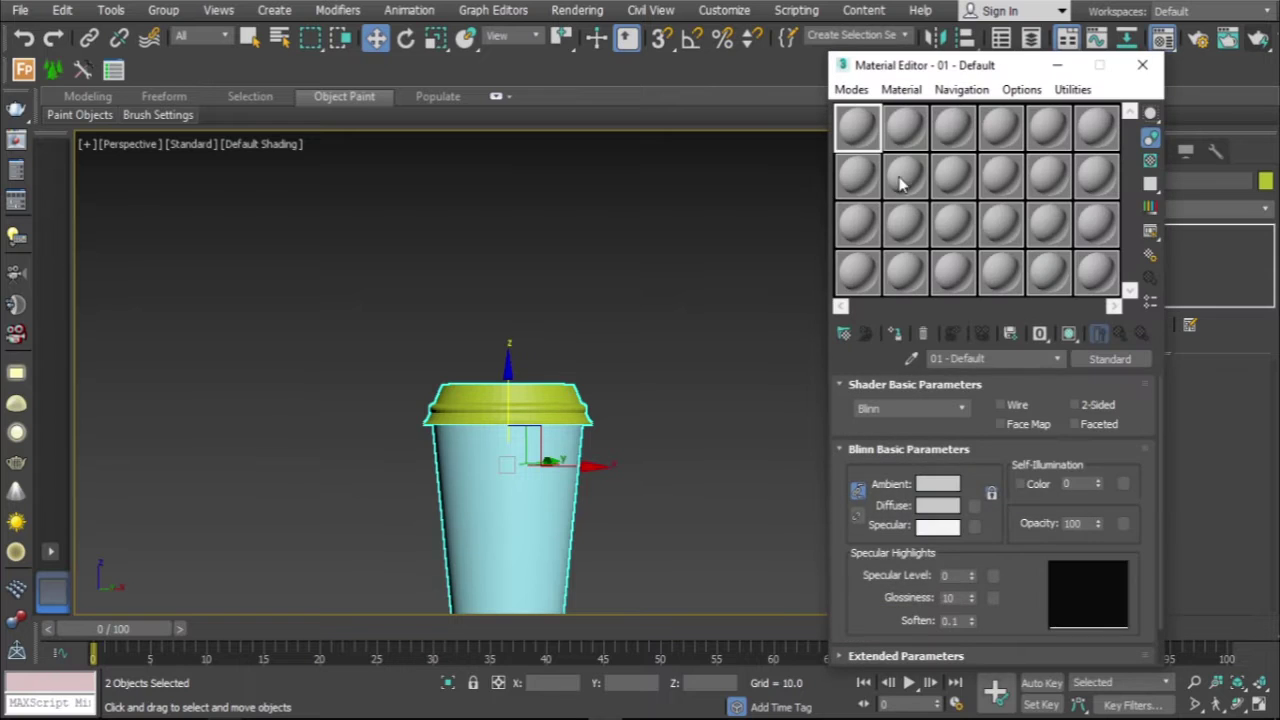
pyautogui.click(895, 333)
pyautogui.press('m')
pyautogui.click(735, 253)
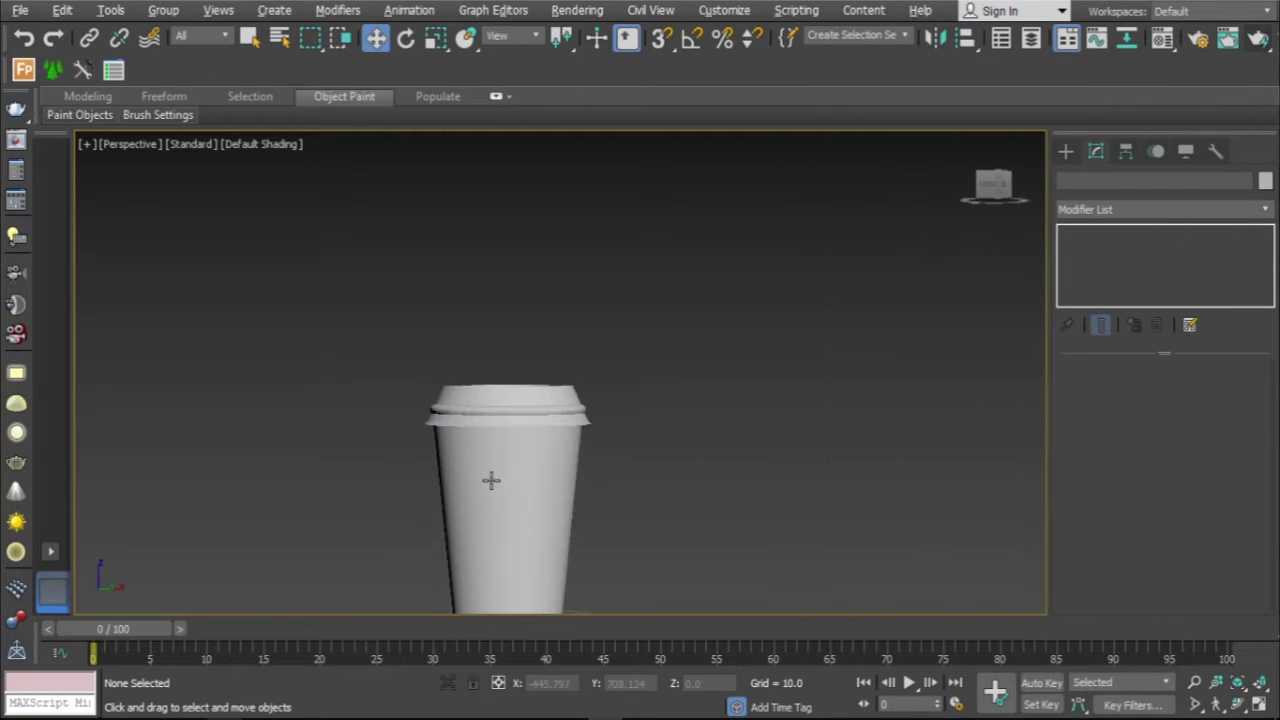
# Lift the lid straight up off the cup along Z
pyautogui.press('F4')
pyautogui.keyDown('alt'); pyautogui.moveTo(655, 438); pyautogui.dragTo(514, 371, button='middle'); pyautogui.keyUp('alt')
pyautogui.click(514, 371)
pyautogui.scroll(5, 471, 286)
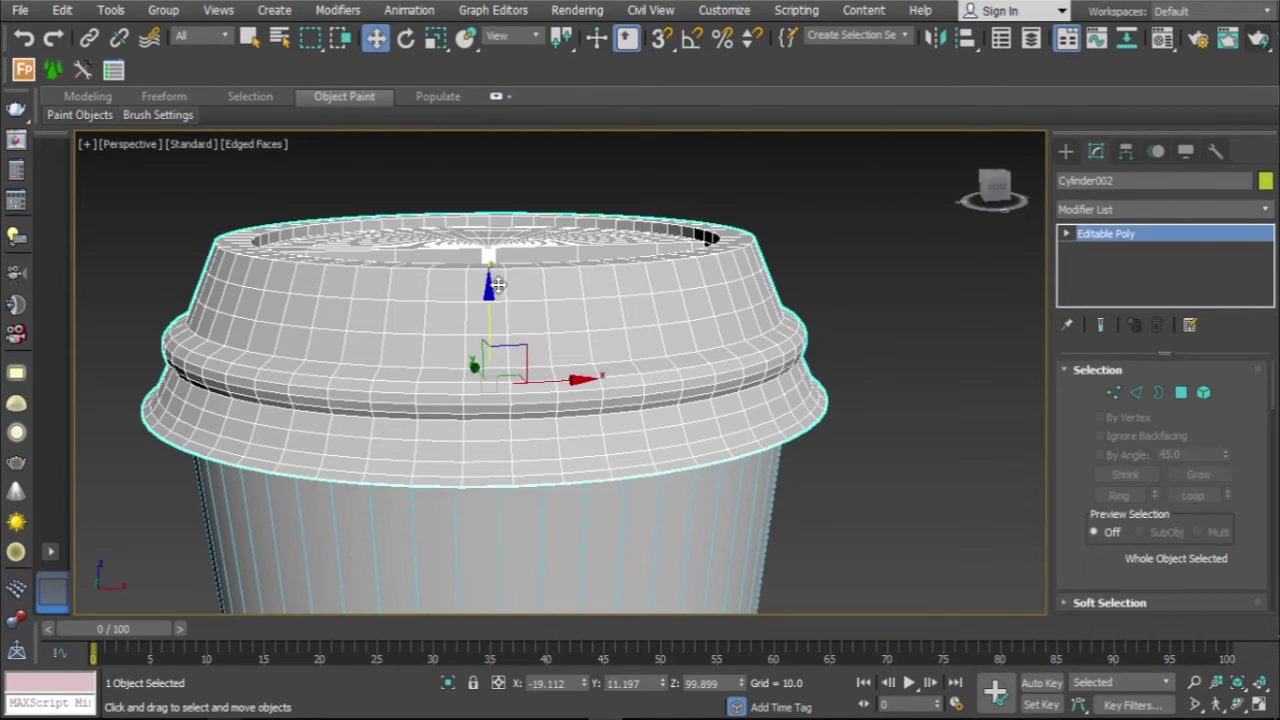
pyautogui.moveTo(486, 263); pyautogui.dragTo(503, 144)
pyautogui.keyDown('alt'); pyautogui.moveTo(503, 144); pyautogui.dragTo(486, 471, button='middle'); pyautogui.keyUp('alt')
pyautogui.scroll(3, 543, 240)
pyautogui.keyDown('alt'); pyautogui.moveTo(543, 240); pyautogui.dragTo(491, 405, button='middle'); pyautogui.keyUp('alt')
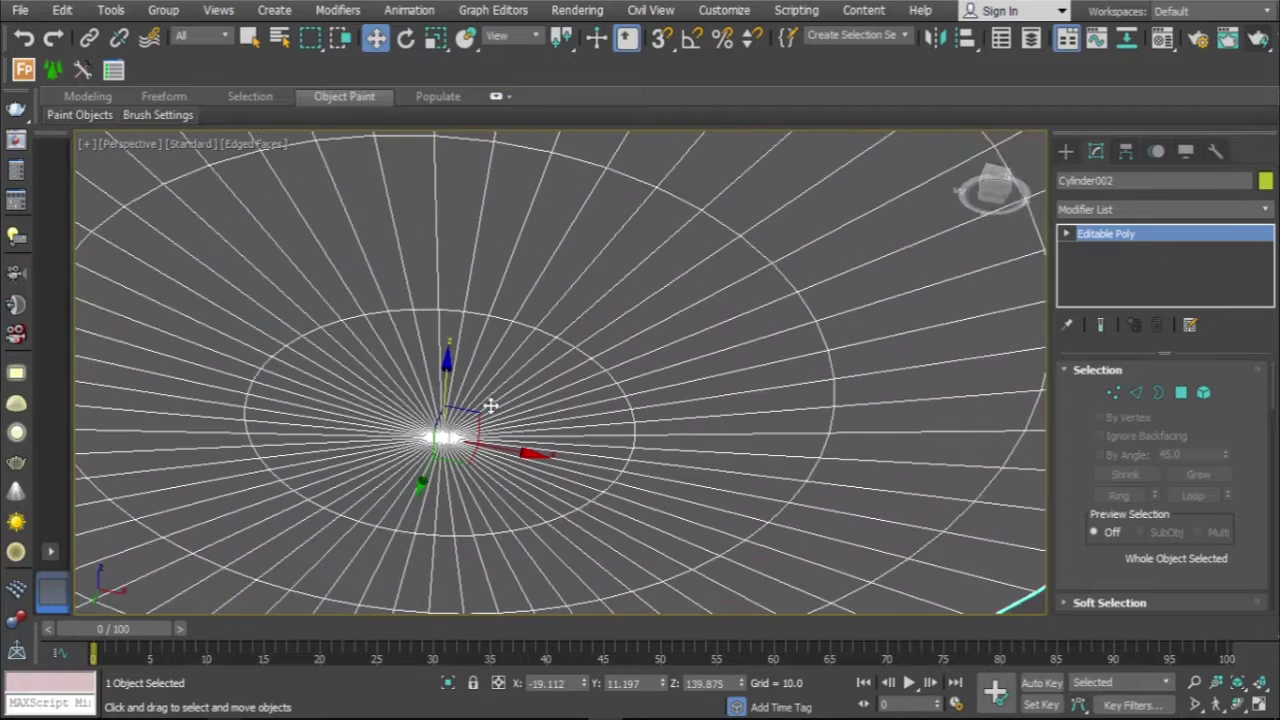
# Select the lid's underside polygons and delete them
pyautogui.press('4')
pyautogui.click(520, 310)
pyautogui.keyDown('shift'); pyautogui.click(634, 289); pyautogui.keyUp('shift')
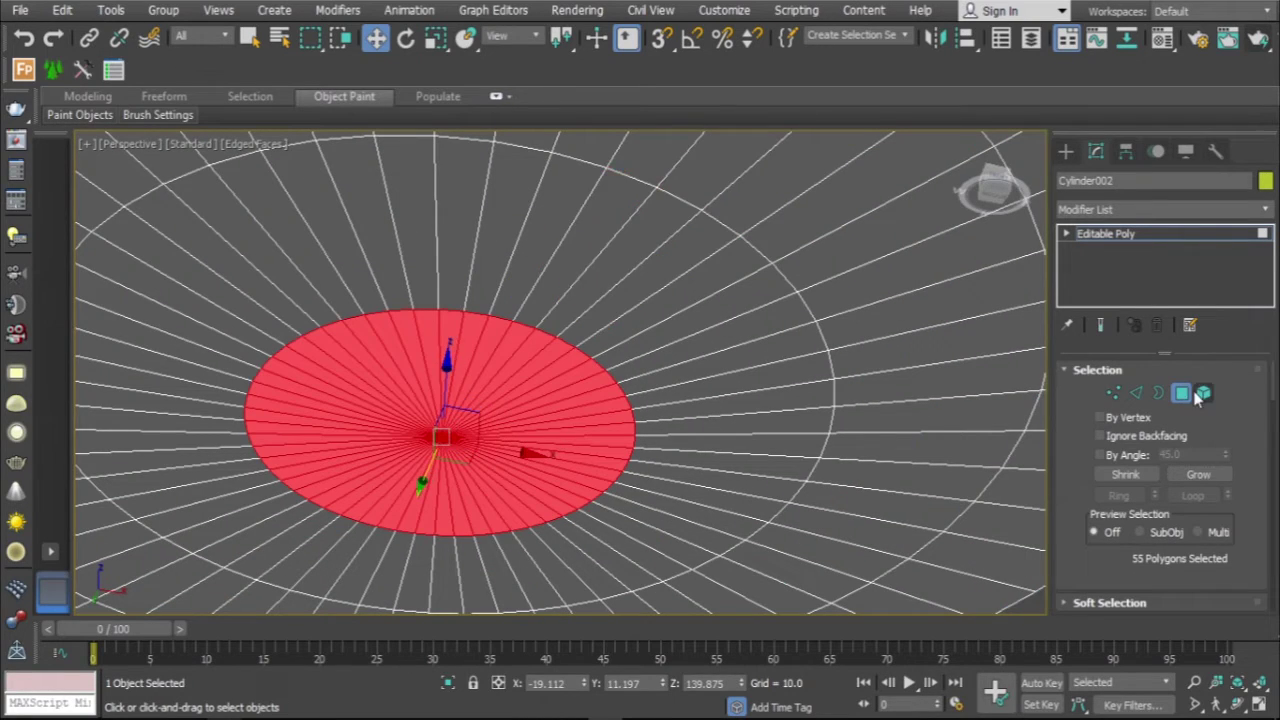
pyautogui.keyDown('shift'); pyautogui.click(855, 406); pyautogui.keyUp('shift')
pyautogui.scroll(-5, 855, 406)
pyautogui.press('Delete')
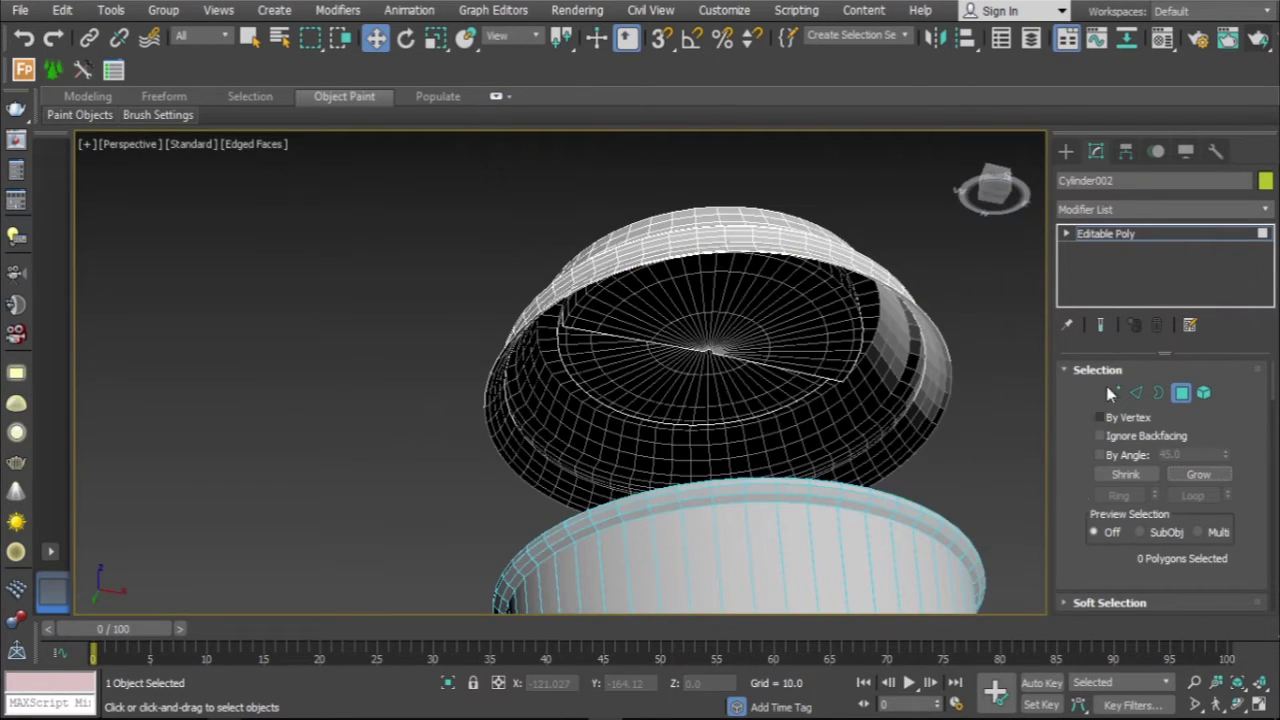
# Add a Shell modifier to the lid with Outer Amount 0.02
pyautogui.click(1138, 210)
pyautogui.write('sh')
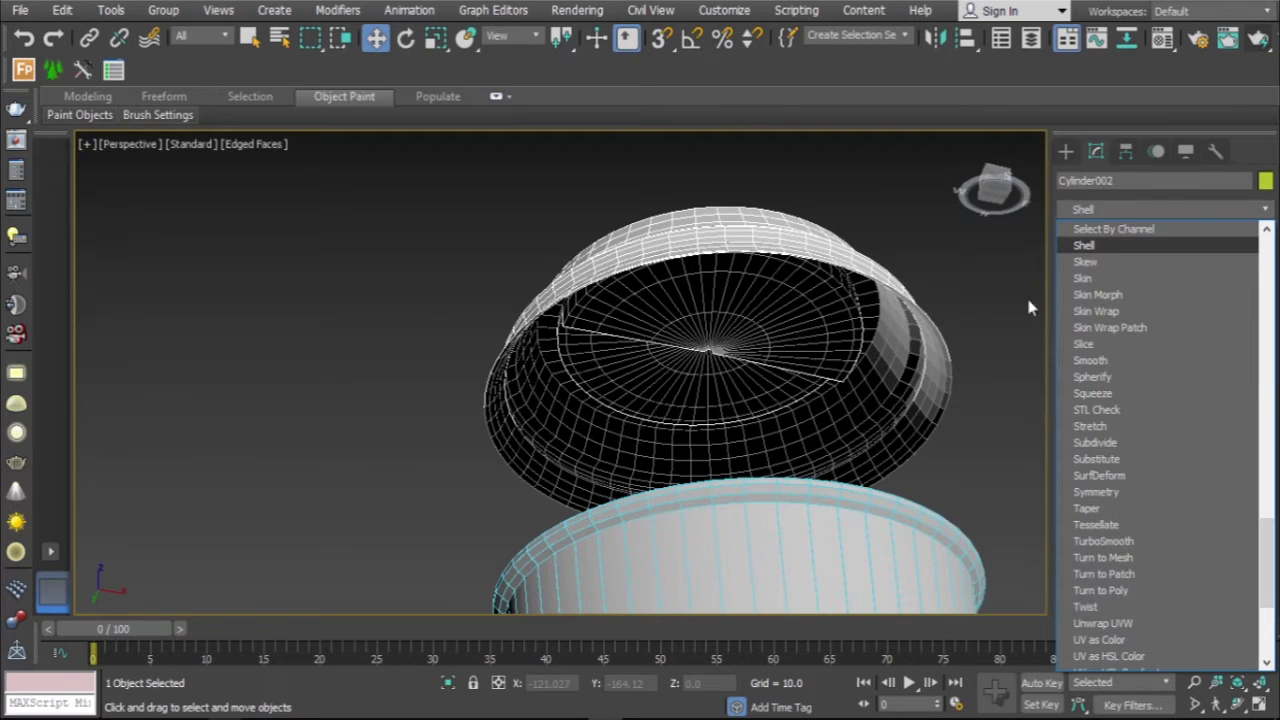
pyautogui.press('Return')
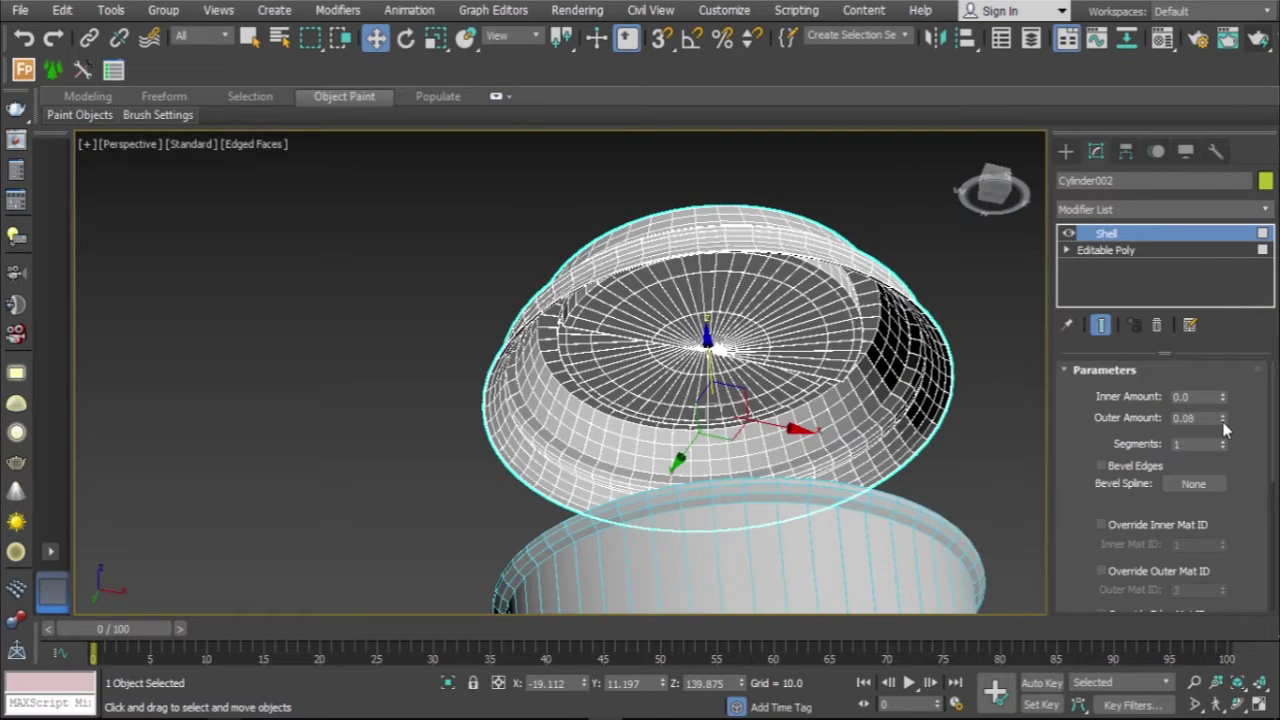
pyautogui.rightClick(1221, 419)
pyautogui.click(1222, 414)
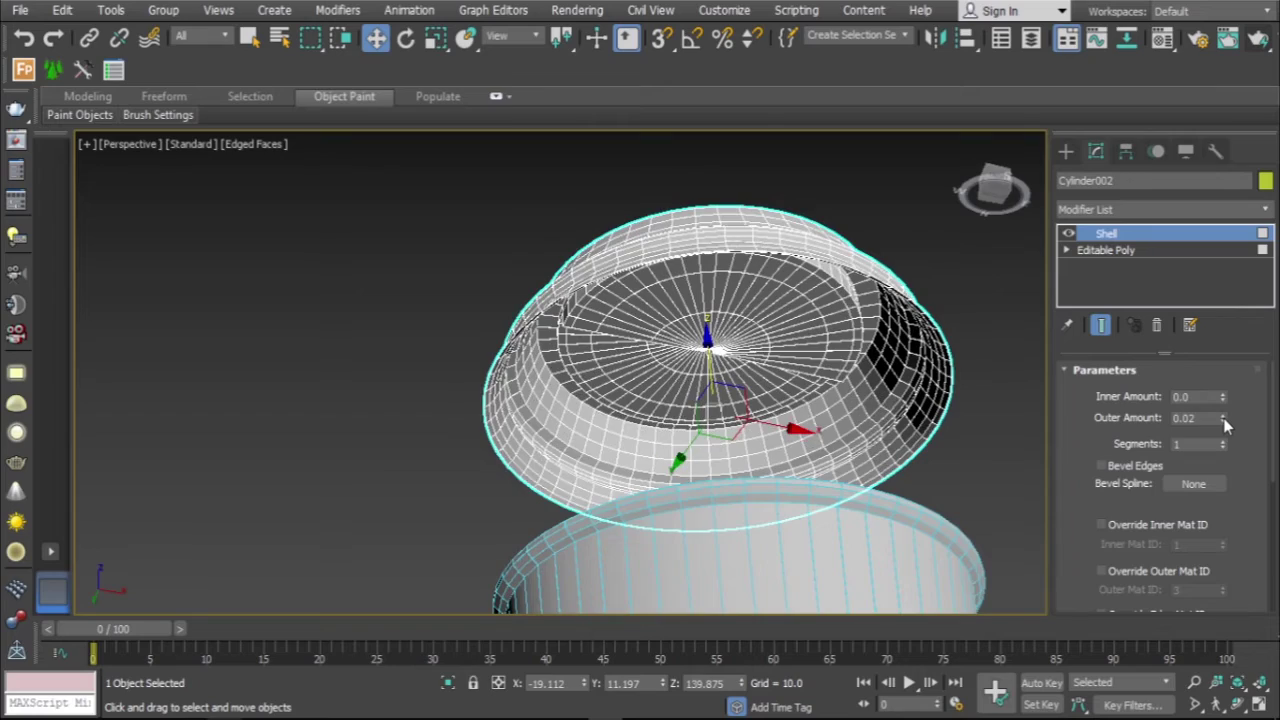
pyautogui.moveTo(841, 381)
pyautogui.keyDown('alt'); pyautogui.mouseDown(button='middle')
pyautogui.moveTo(817, 440)
pyautogui.moveTo(771, 400)
pyautogui.moveTo(663, 399)
pyautogui.mouseUp(button='middle'); pyautogui.keyUp('alt')
# Lower the lid back down onto the cup in the Front view
pyautogui.hotkey('alt', 'w')
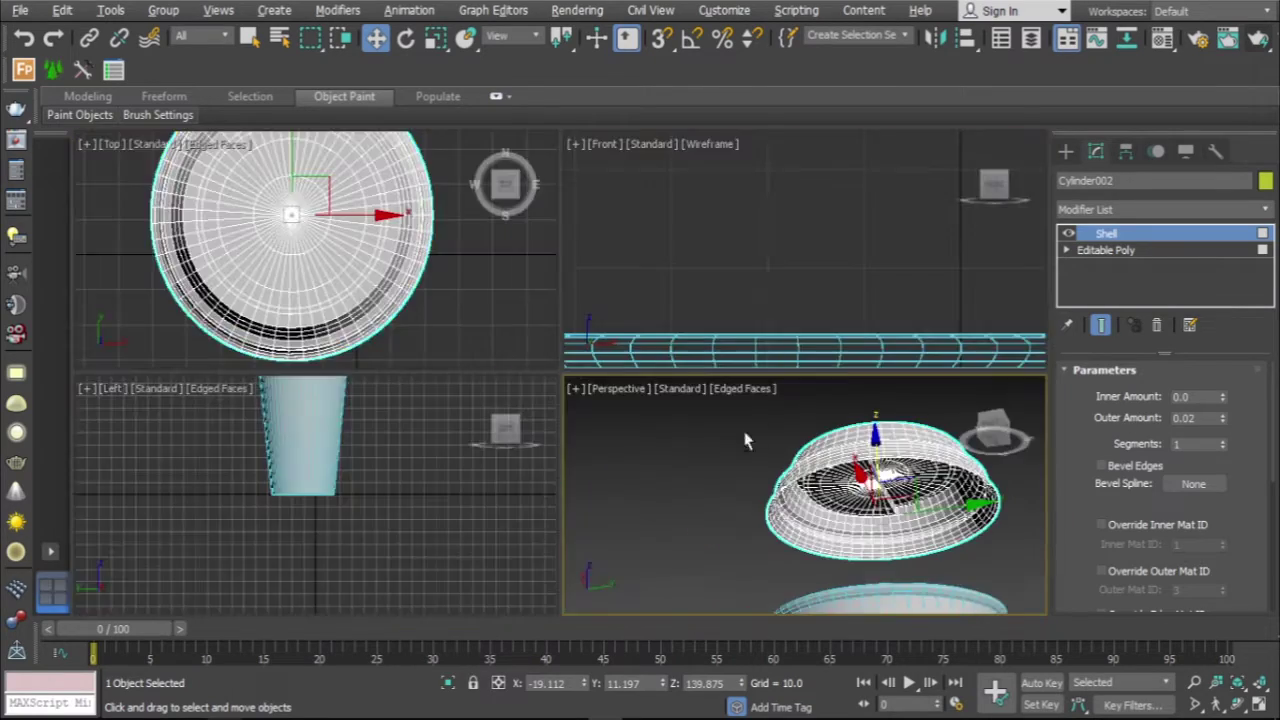
pyautogui.hotkey('alt', 'w')
pyautogui.hotkey('alt', 'w')
pyautogui.moveTo(738, 170); pyautogui.dragTo(738, 275)
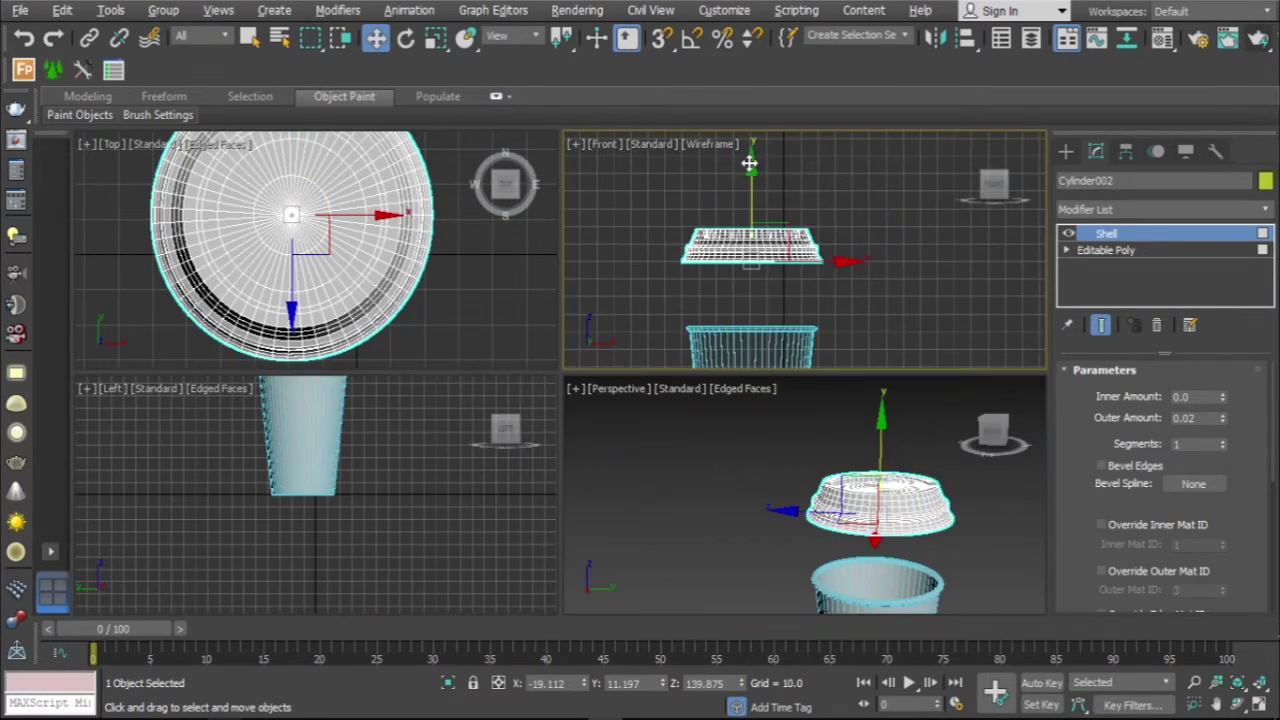
pyautogui.hotkey('alt', 'w')
pyautogui.scroll(5, 497, 352)
pyautogui.scroll(-3, 497, 352)
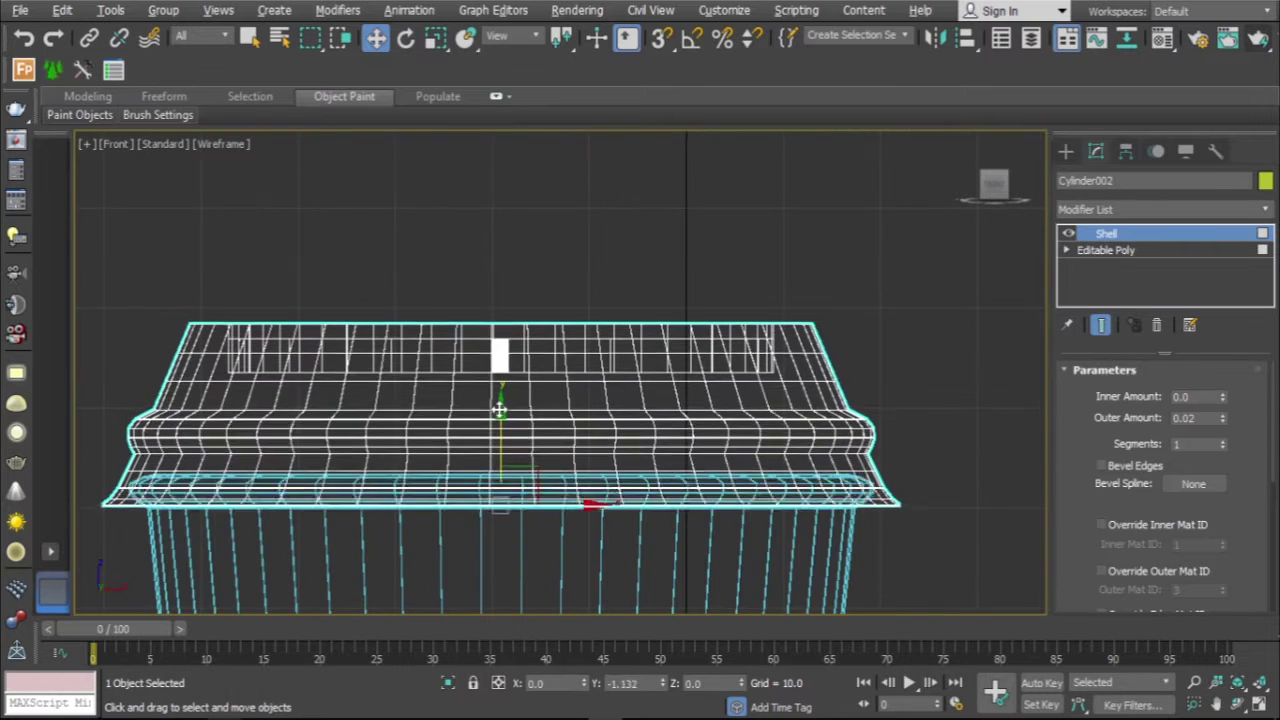
pyautogui.scroll(-2, 497, 352)
pyautogui.hotkey('alt', 'w')
pyautogui.hotkey('alt', 'w')
pyautogui.click(458, 272)
pyautogui.press('F4')
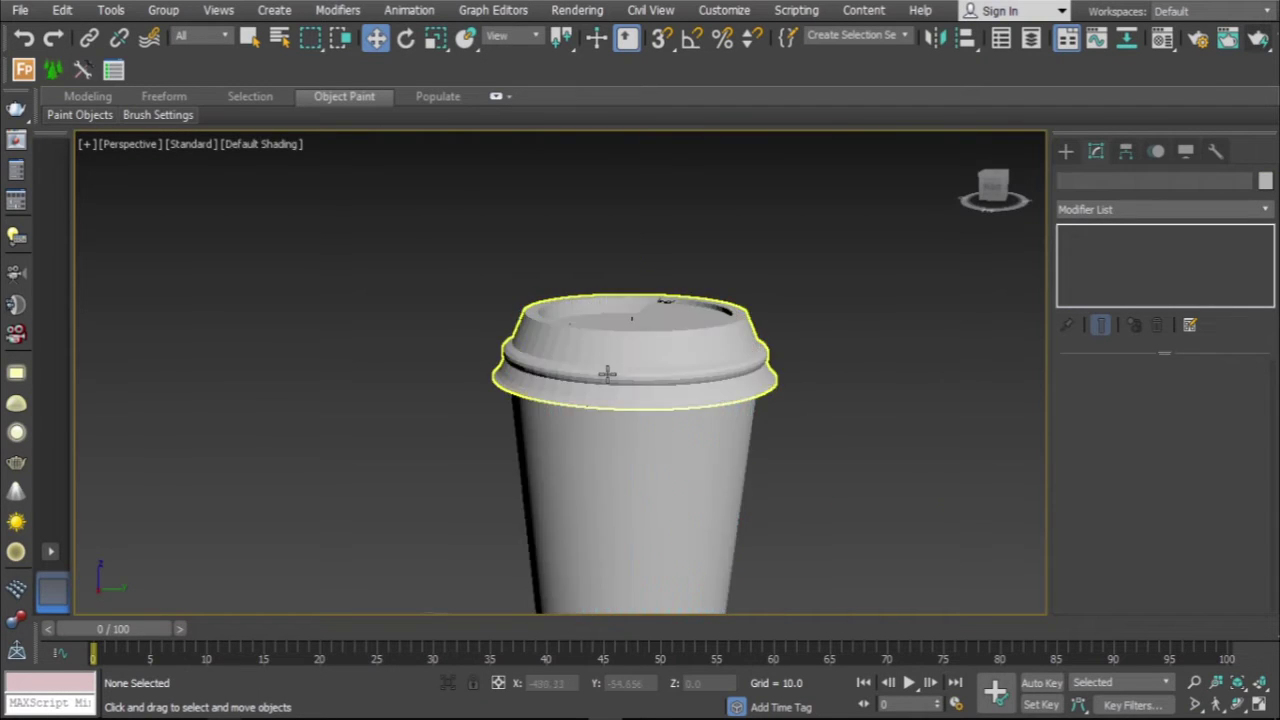
pyautogui.scroll(3, 673, 340)
pyautogui.scroll(3, 672, 347)
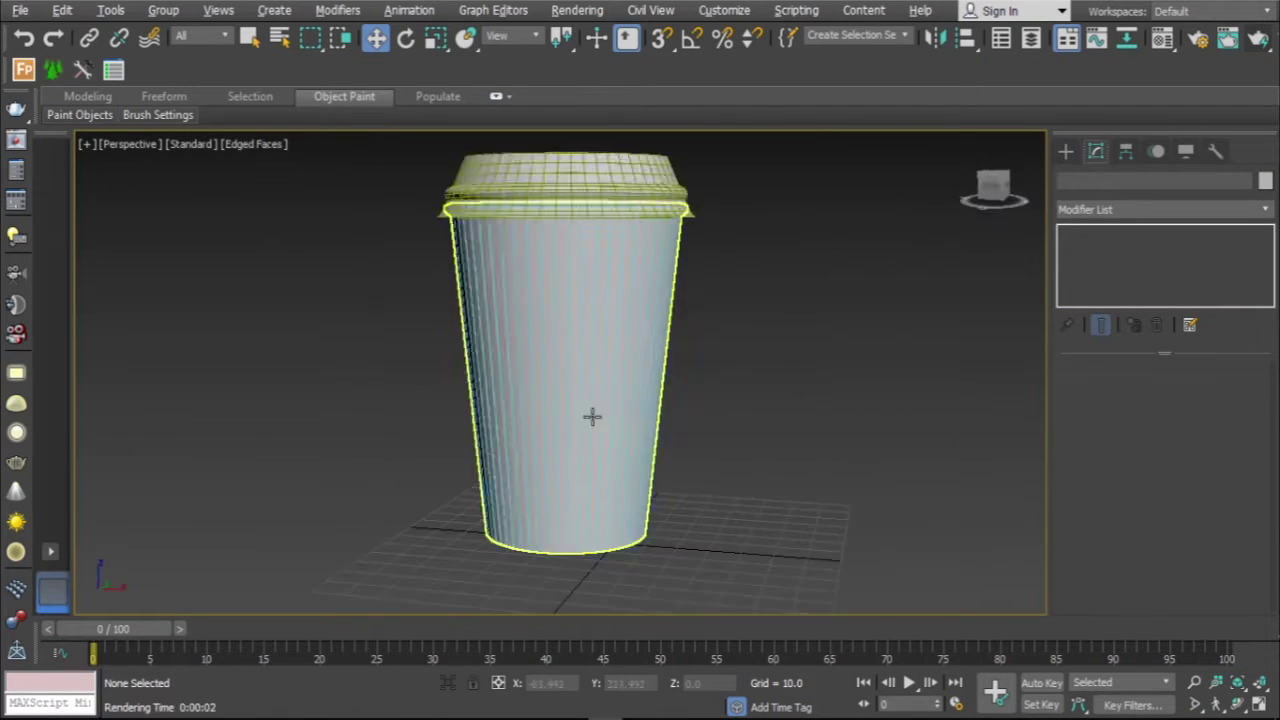
# Select all 54 side polygons of the cup body in polygon mode
pyautogui.hotkey('alt', 'w')
pyautogui.click(843, 292)
pyautogui.click(1106, 266)
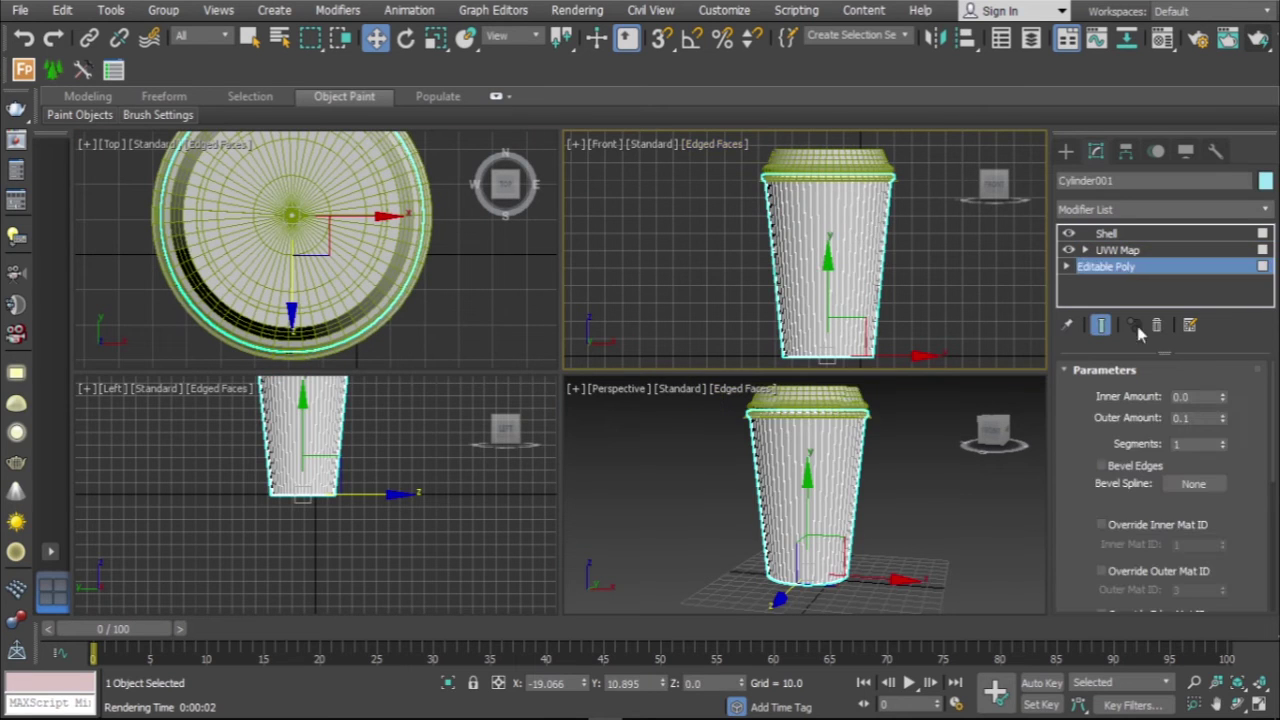
pyautogui.click(1182, 393)
pyautogui.click(1182, 393)
pyautogui.click(1182, 393)
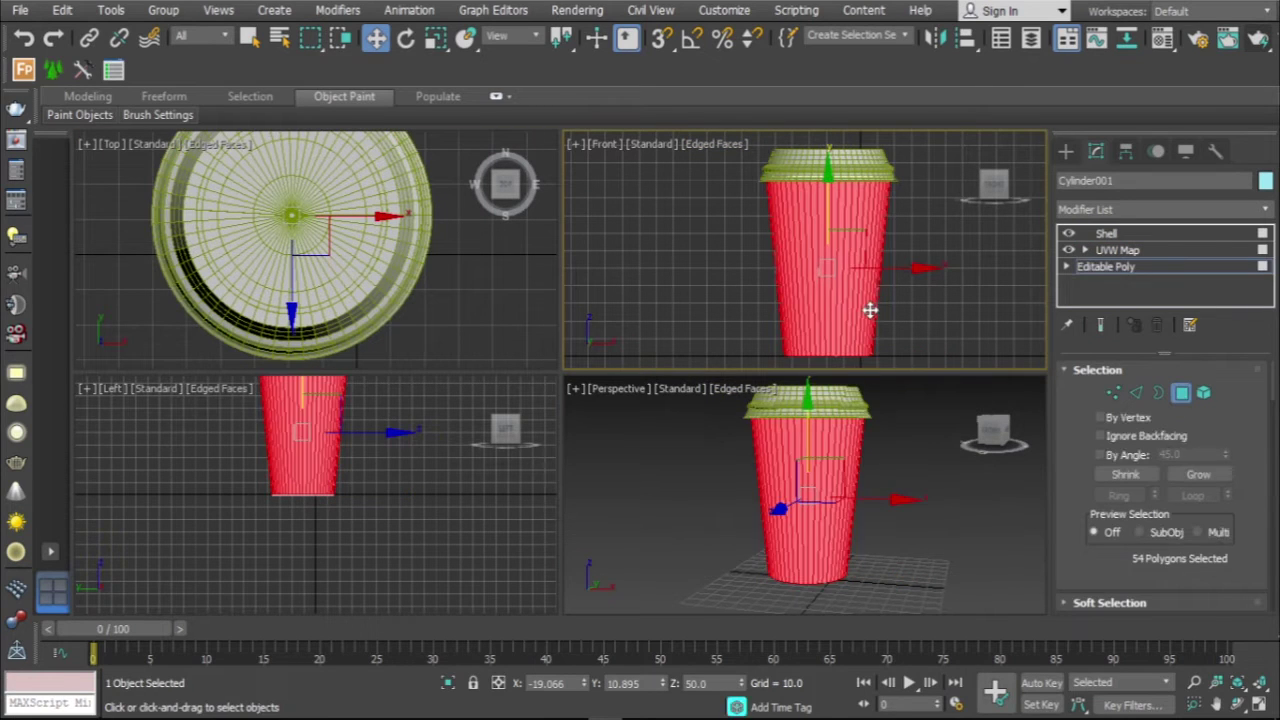
pyautogui.click(1182, 393)
pyautogui.click(1182, 393)
pyautogui.click(1182, 393)
pyautogui.click(1182, 393)
pyautogui.click(757, 245)
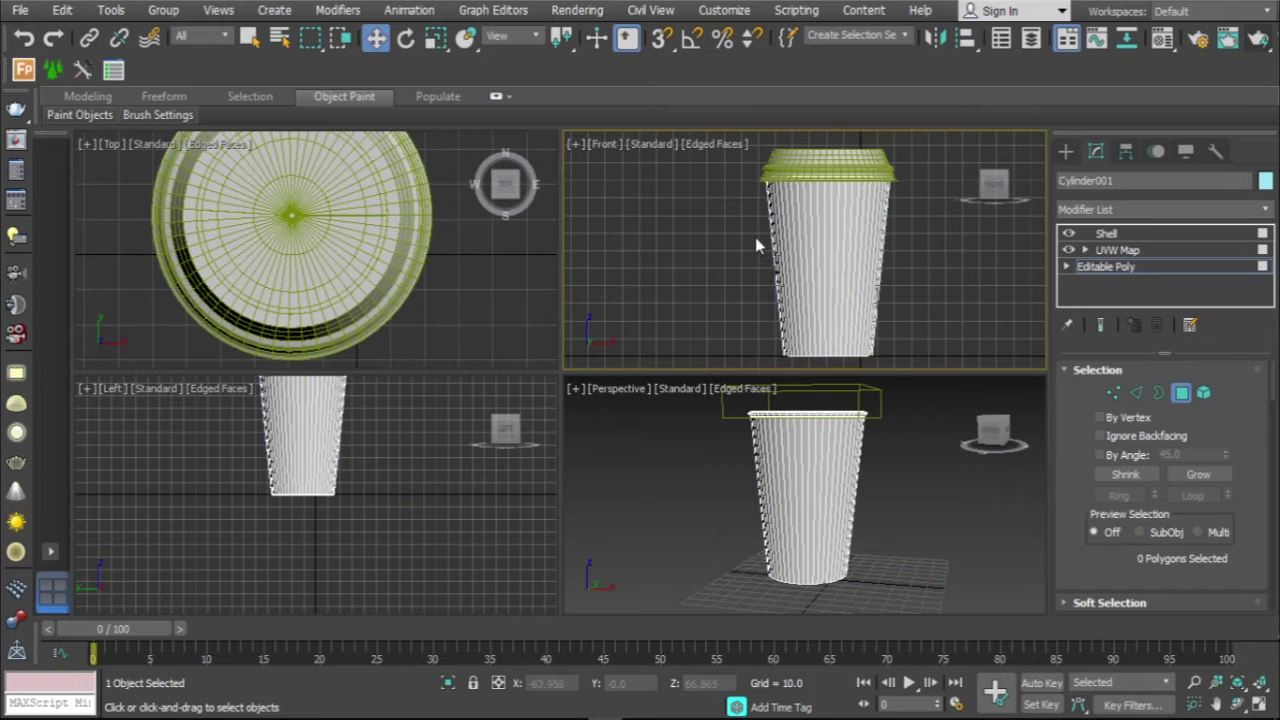
pyautogui.moveTo(903, 288); pyautogui.dragTo(903, 290)
pyautogui.hotkey('alt', 'w')
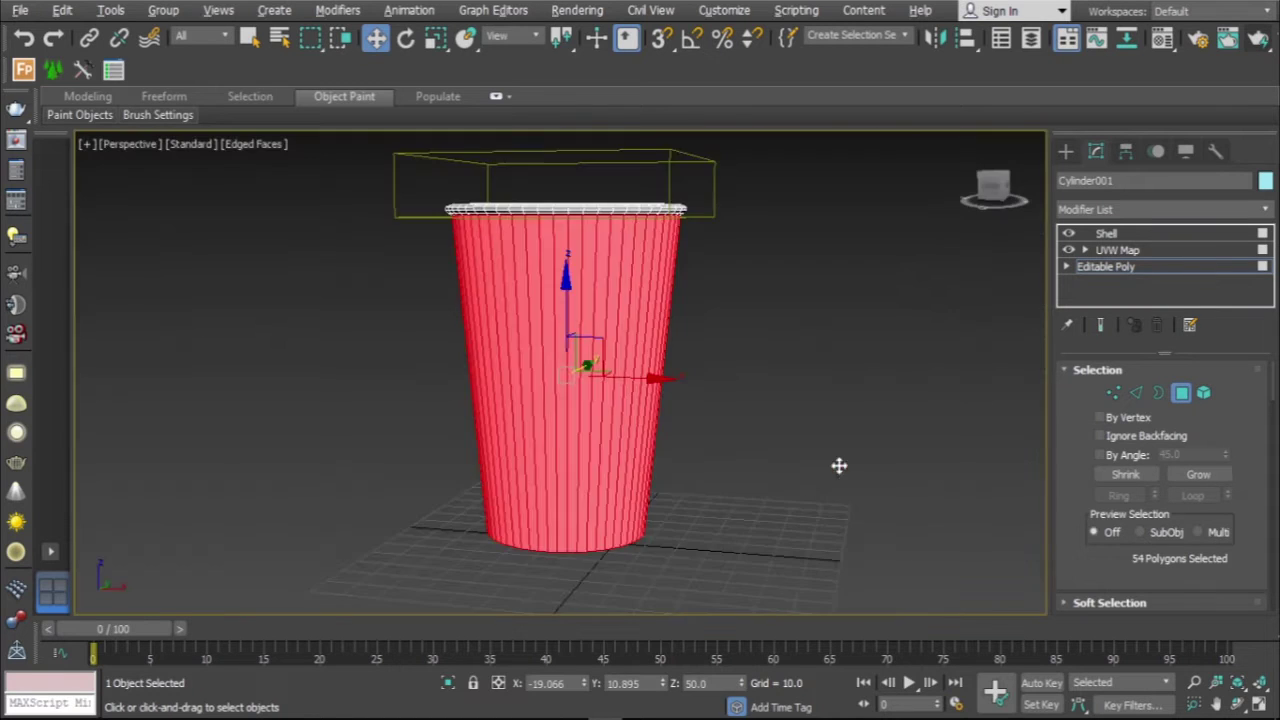
# Apply the 'coffe label' bitmap to the selected polygons and delete the old UVW Map
pyautogui.press('m')
pyautogui.click(974, 505)
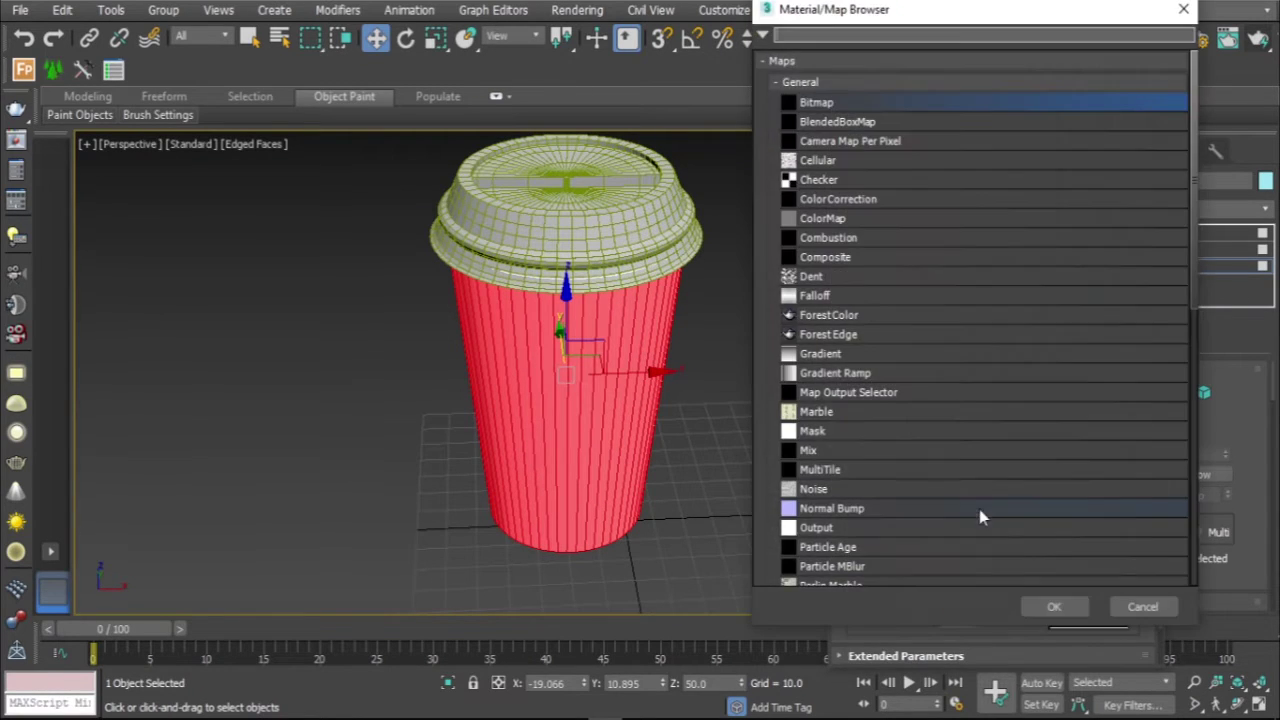
pyautogui.doubleClick(814, 107)
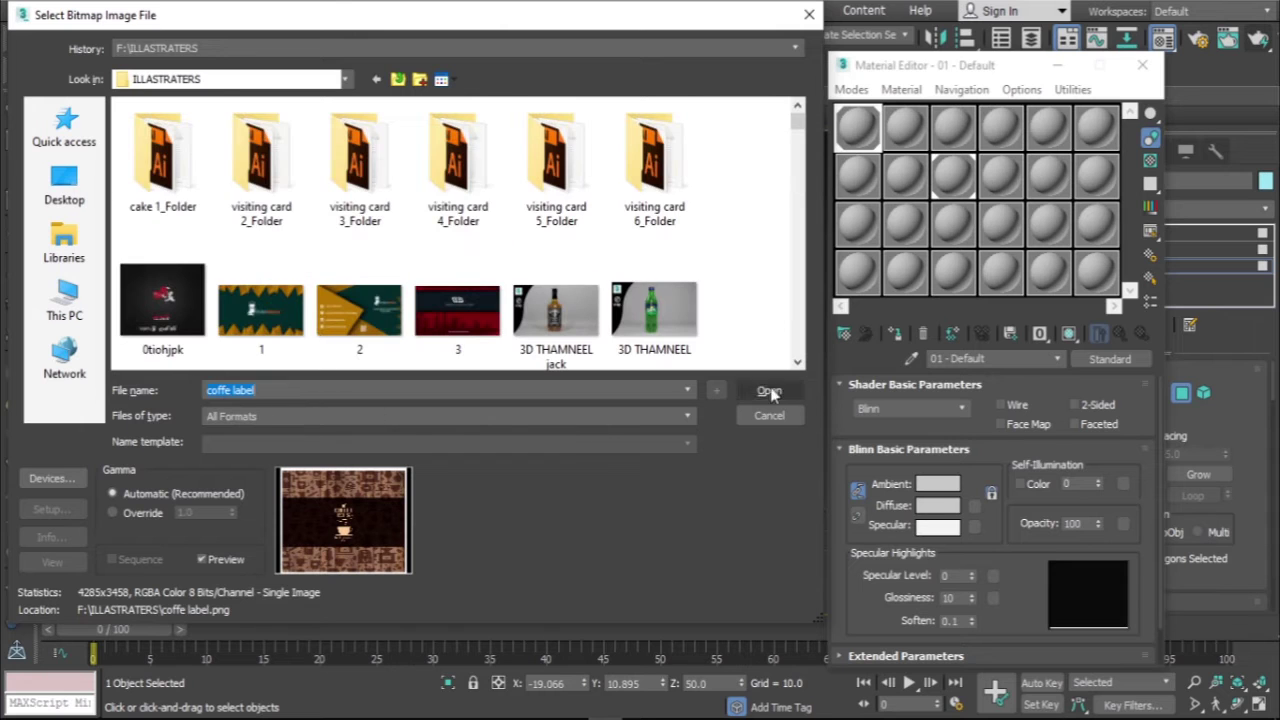
pyautogui.click(769, 391)
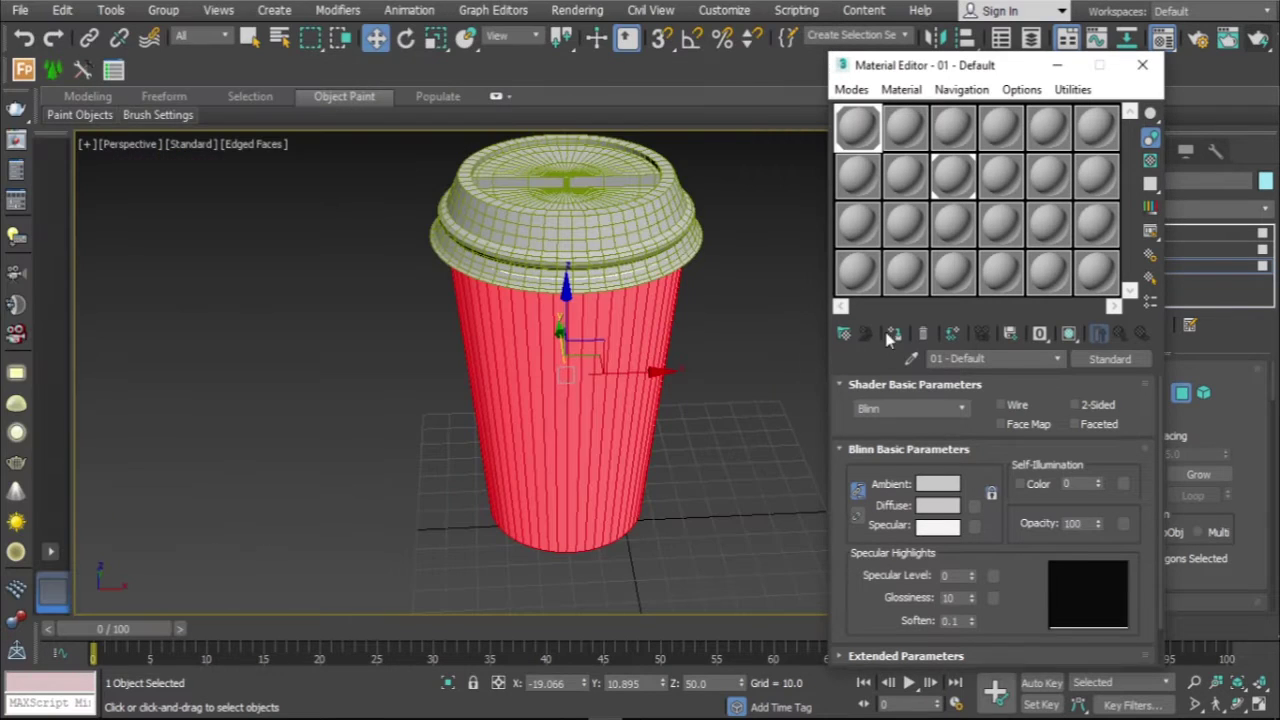
pyautogui.click(1069, 334)
pyautogui.click(1057, 64)
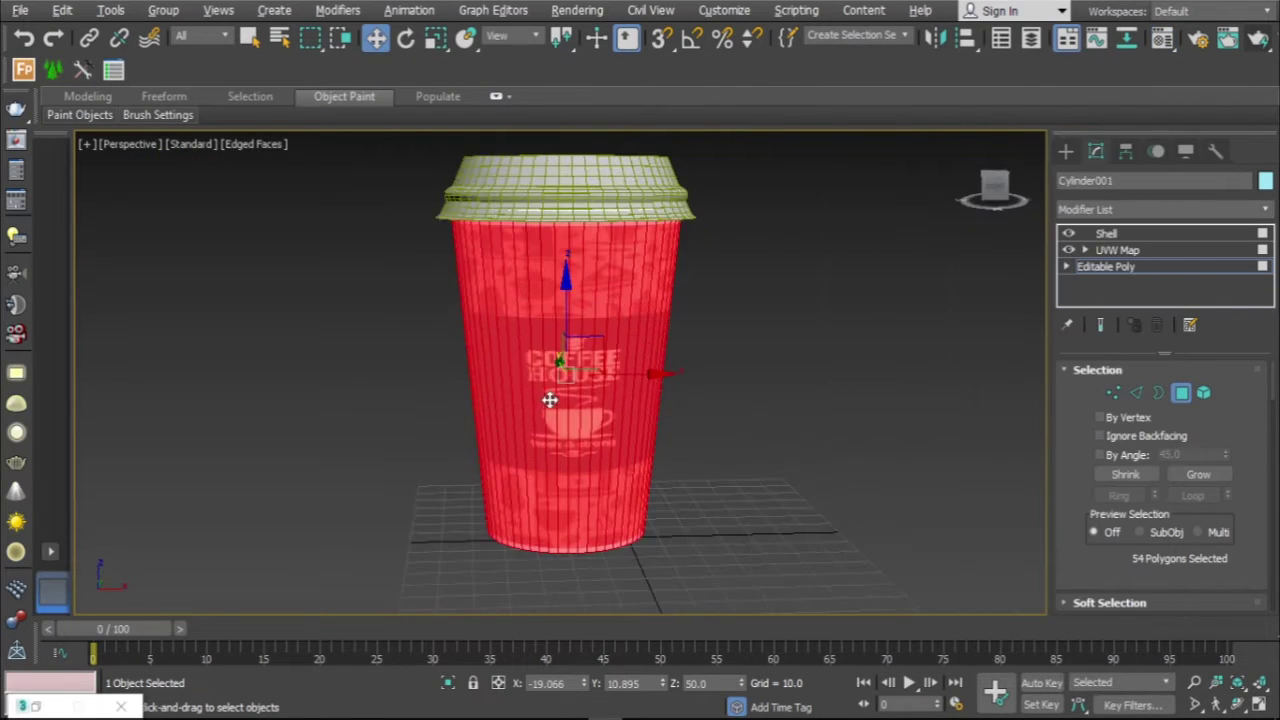
pyautogui.moveTo(538, 396)
pyautogui.keyDown('alt'); pyautogui.mouseDown(button='middle')
pyautogui.moveTo(860, 374)
pyautogui.moveTo(586, 391)
pyautogui.moveTo(530, 381)
pyautogui.mouseUp(button='middle'); pyautogui.keyUp('alt')
pyautogui.rightClick(1117, 250)
pyautogui.click(1100, 277)
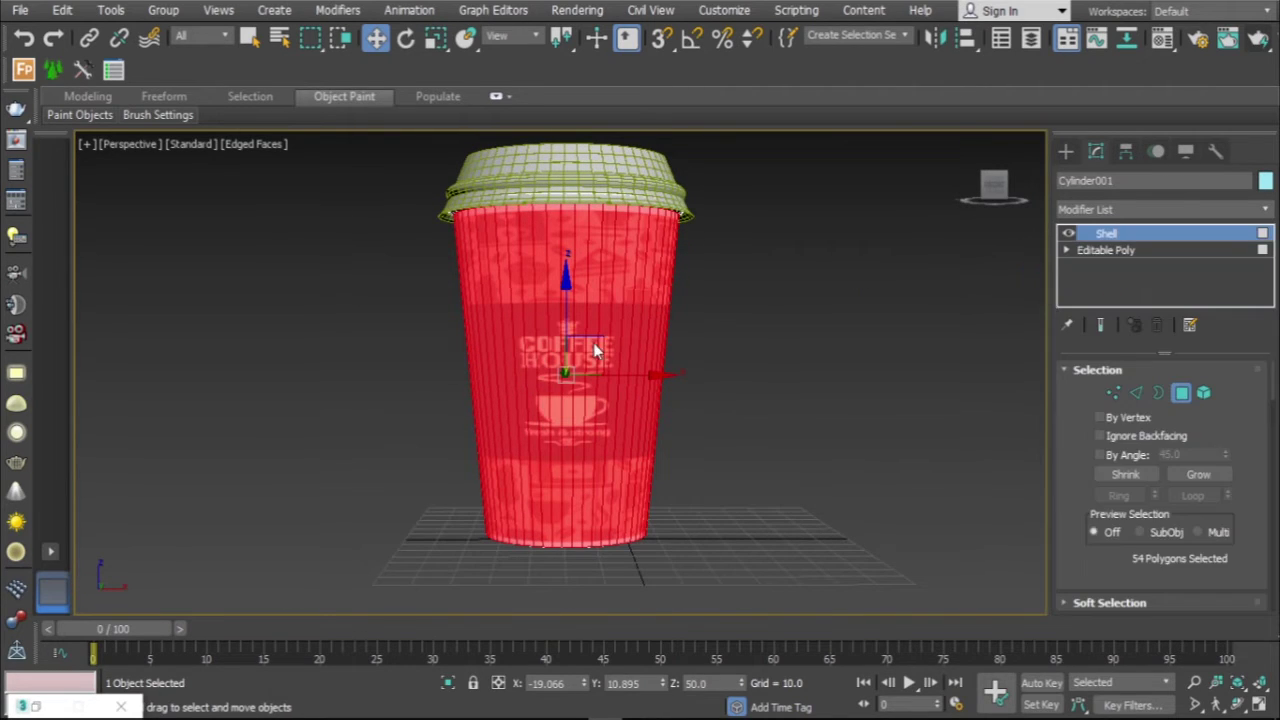
# Add a Cylindrical UVW Map to the cup and set its height to 117
pyautogui.click(1107, 209)
pyautogui.press('u')
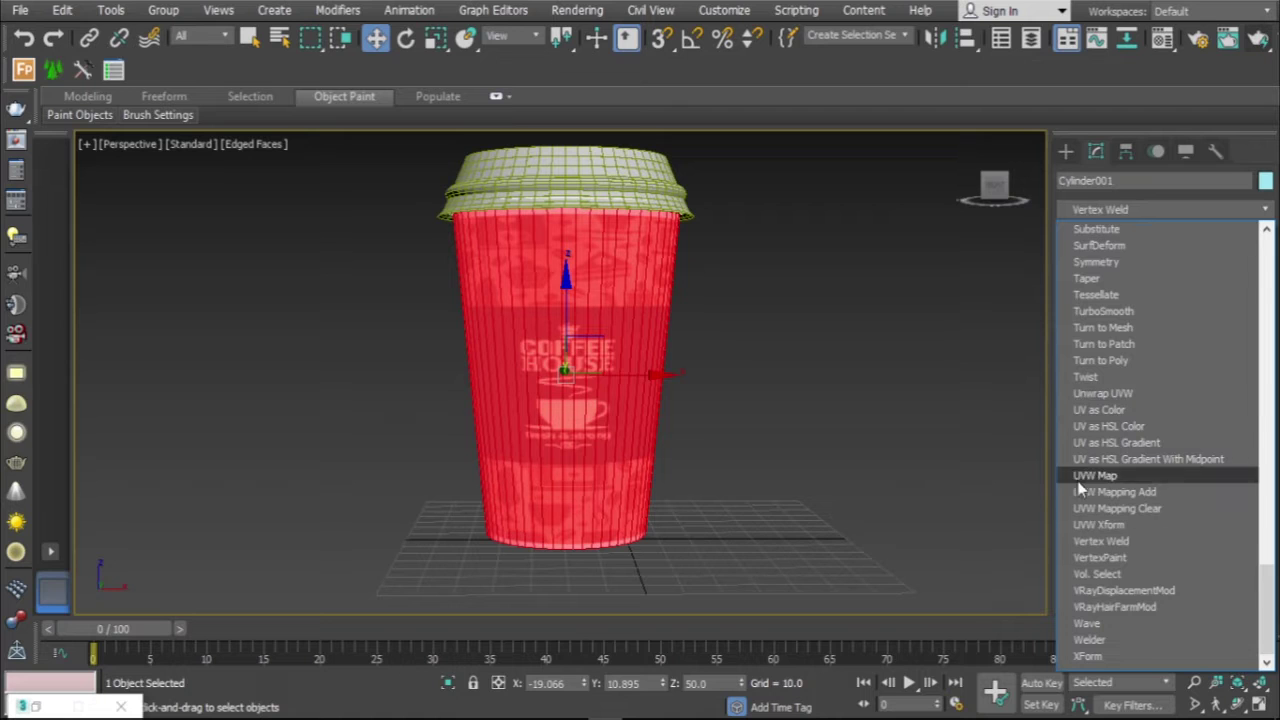
pyautogui.click(1095, 475)
pyautogui.click(1124, 427)
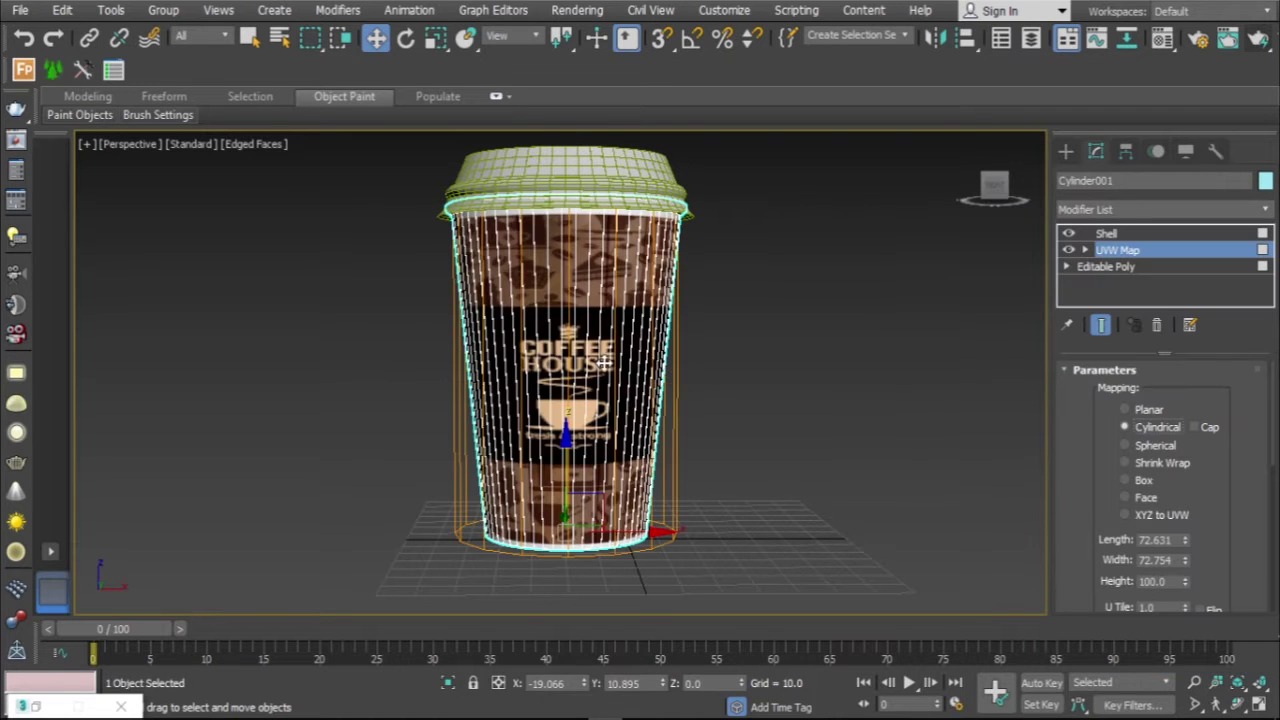
pyautogui.scroll(3, 603, 381)
pyautogui.scroll(-3, 650, 355)
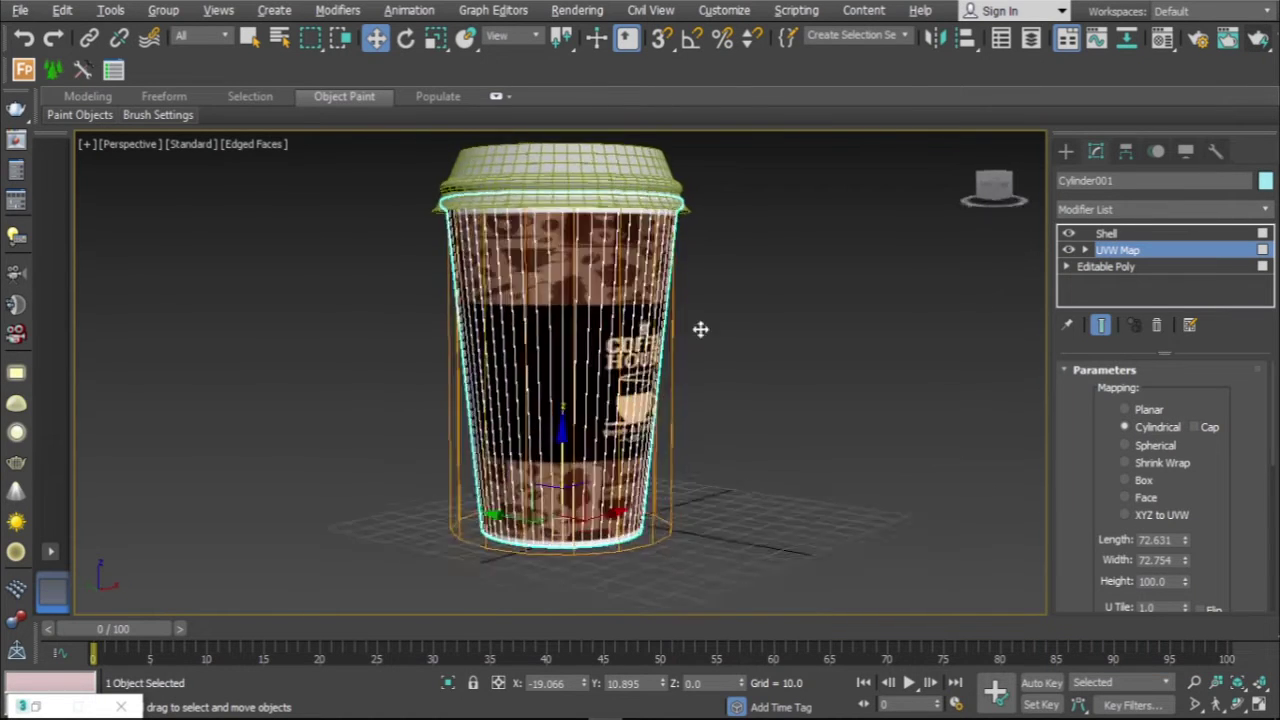
pyautogui.scroll(-1, 1184, 554)
pyautogui.moveTo(1184, 554); pyautogui.dragTo(1185, 537)
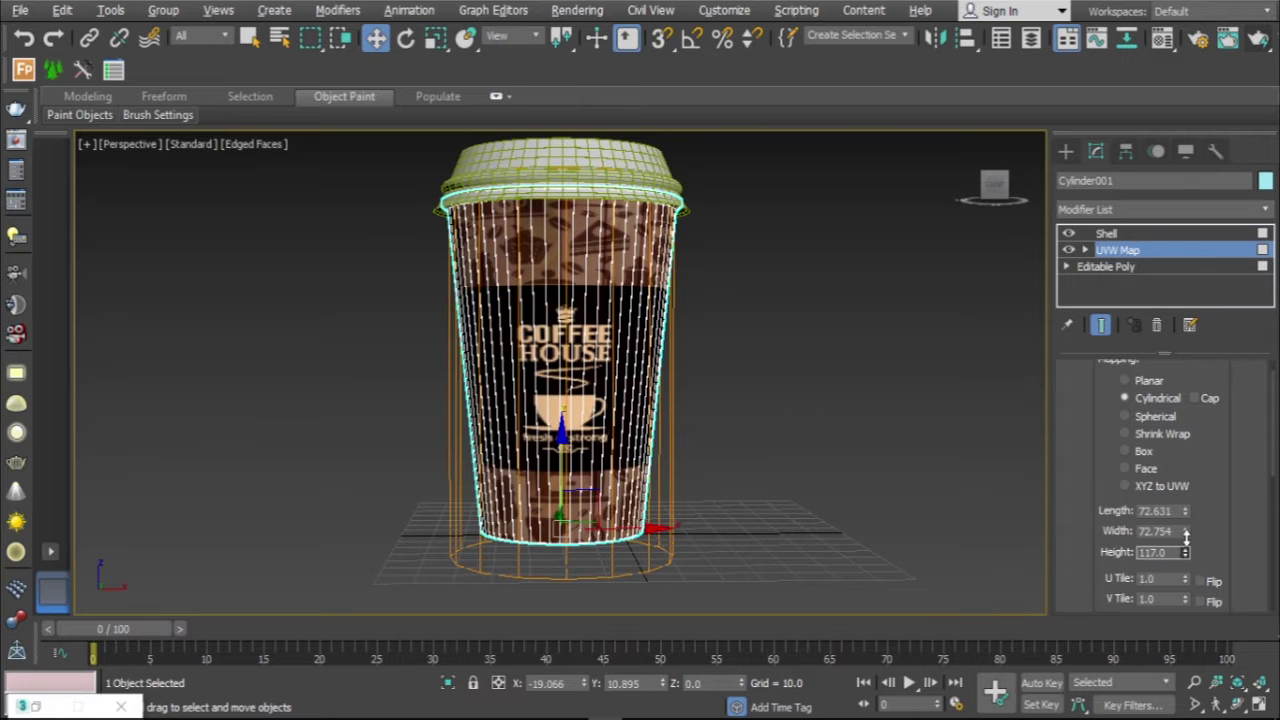
# Adjust the label tiling and set the mapping width to 88.76
pyautogui.keyDown('alt'); pyautogui.moveTo(620, 422); pyautogui.dragTo(854, 420, button='middle'); pyautogui.keyUp('alt')
pyautogui.scroll(-1, 1185, 555)
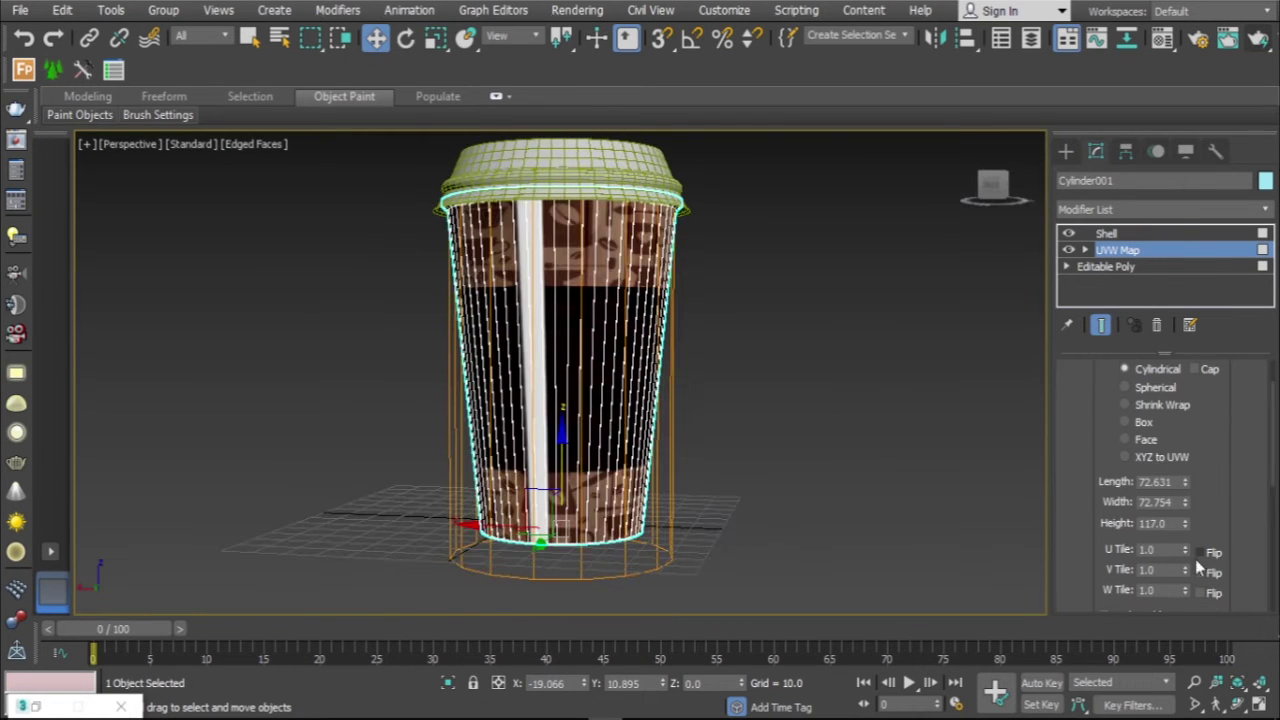
pyautogui.moveTo(1185, 553); pyautogui.dragTo(1185, 555)
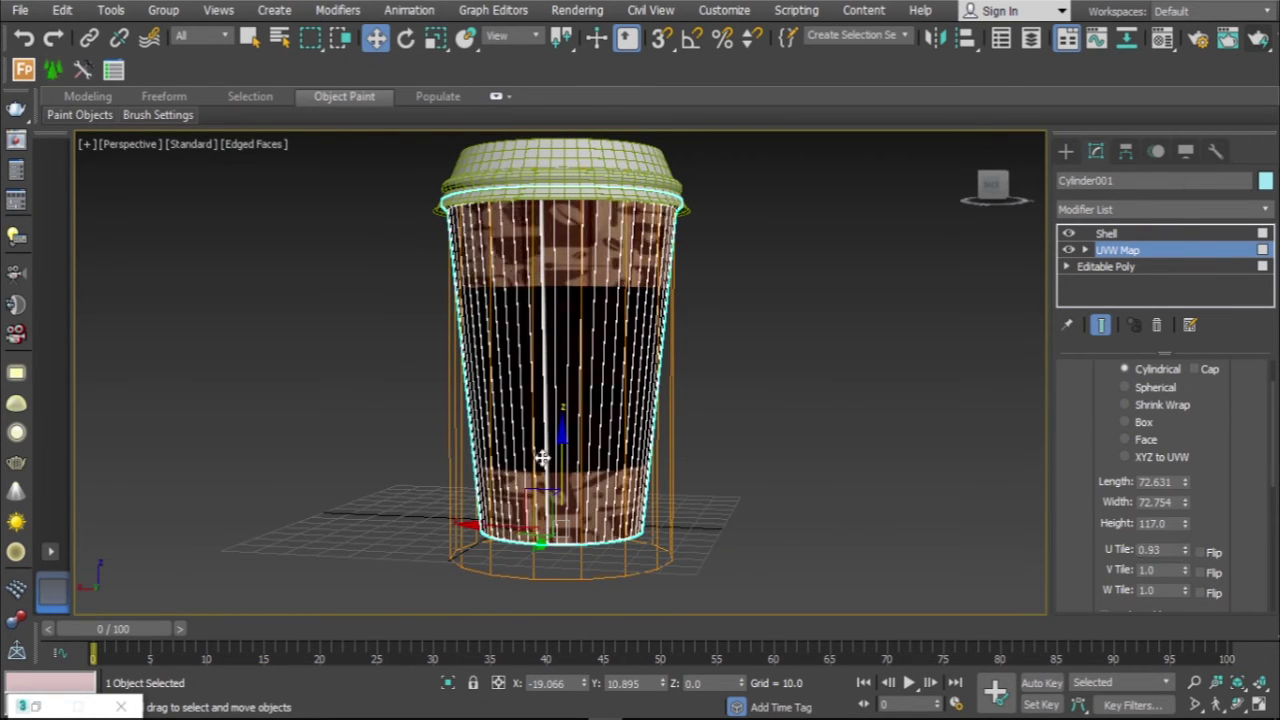
pyautogui.moveTo(540, 457)
pyautogui.keyDown('alt'); pyautogui.mouseDown(button='middle')
pyautogui.moveTo(294, 414)
pyautogui.moveTo(317, 421)
pyautogui.mouseUp(button='middle'); pyautogui.keyUp('alt')
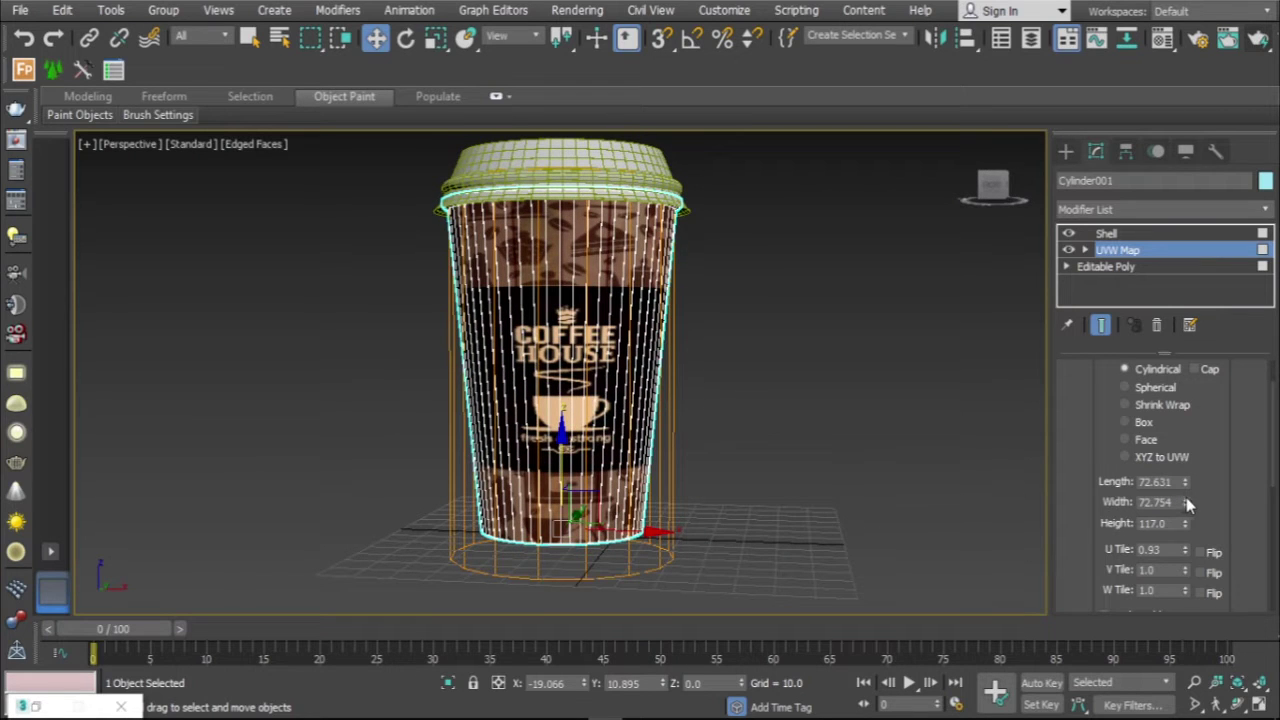
pyautogui.moveTo(1184, 590); pyautogui.dragTo(1185, 573)
pyautogui.moveTo(1185, 500); pyautogui.dragTo(1188, 467)
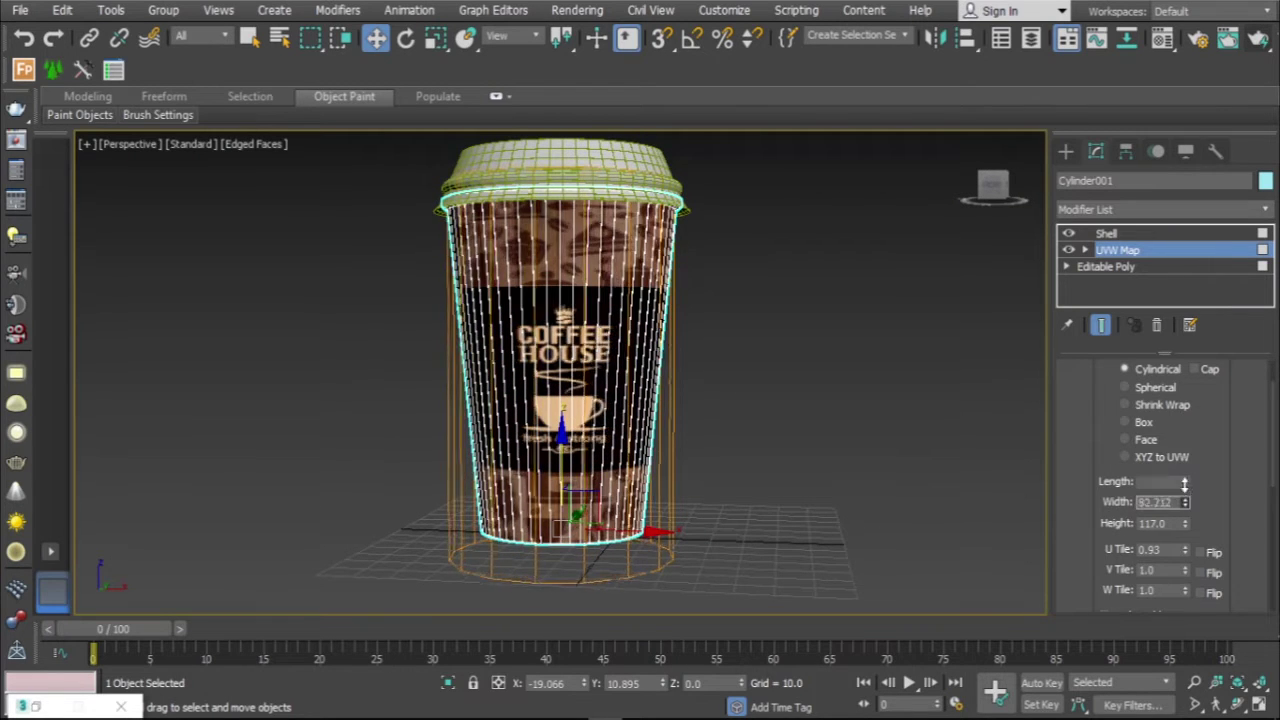
pyautogui.moveTo(1187, 460); pyautogui.dragTo(1187, 480)
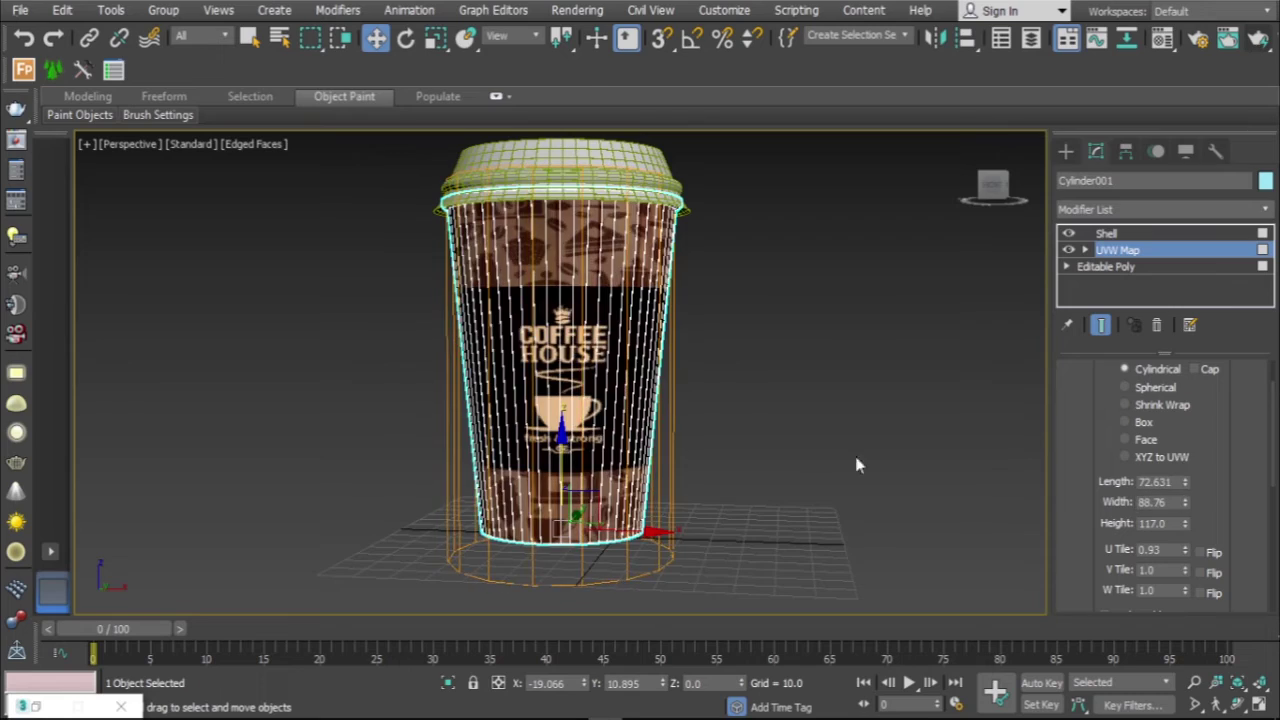
pyautogui.keyDown('alt'); pyautogui.moveTo(983, 391); pyautogui.dragTo(408, 408, button='middle'); pyautogui.keyUp('alt')
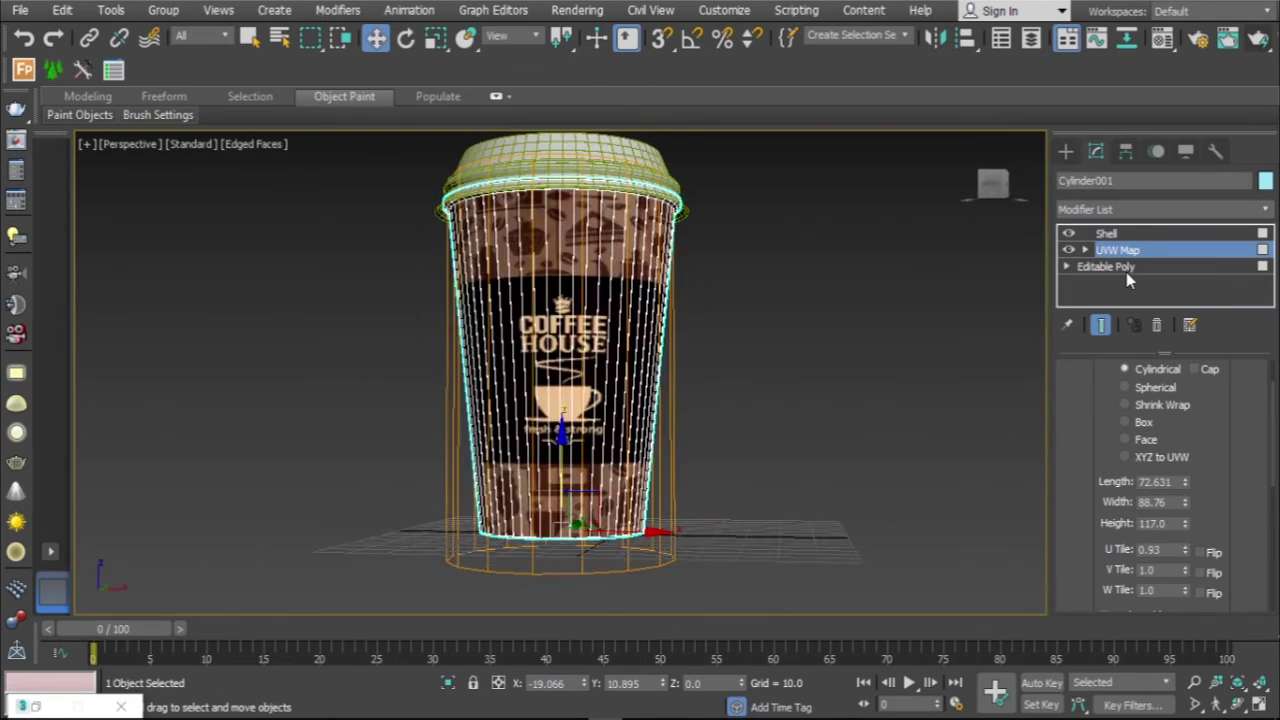
# Switch to smooth shading and fine-tune the label's U tiling to 0.94
pyautogui.click(1120, 267)
pyautogui.click(1106, 233)
pyautogui.press('F4')
pyautogui.moveTo(684, 307)
pyautogui.keyDown('alt'); pyautogui.mouseDown(button='middle')
pyautogui.moveTo(614, 357)
pyautogui.moveTo(923, 303)
pyautogui.moveTo(603, 306)
pyautogui.moveTo(449, 323)
pyautogui.mouseUp(button='middle'); pyautogui.keyUp('alt')
pyautogui.click(1117, 250)
pyautogui.moveTo(1185, 521); pyautogui.dragTo(1185, 530)
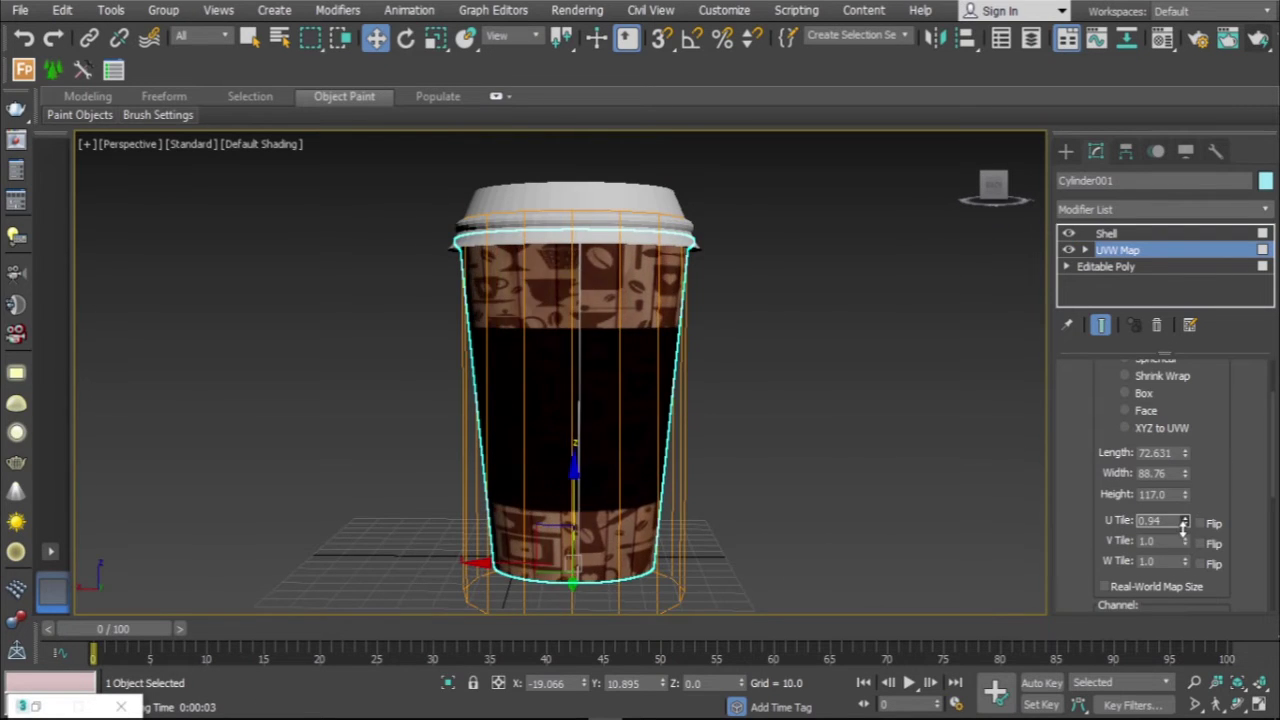
pyautogui.moveTo(960, 470)
pyautogui.keyDown('alt'); pyautogui.mouseDown(button='middle')
pyautogui.moveTo(906, 457)
pyautogui.moveTo(846, 403)
pyautogui.mouseUp(button='middle'); pyautogui.keyUp('alt')
# Add a MeshSmooth modifier to the cup lid
pyautogui.click(578, 260)
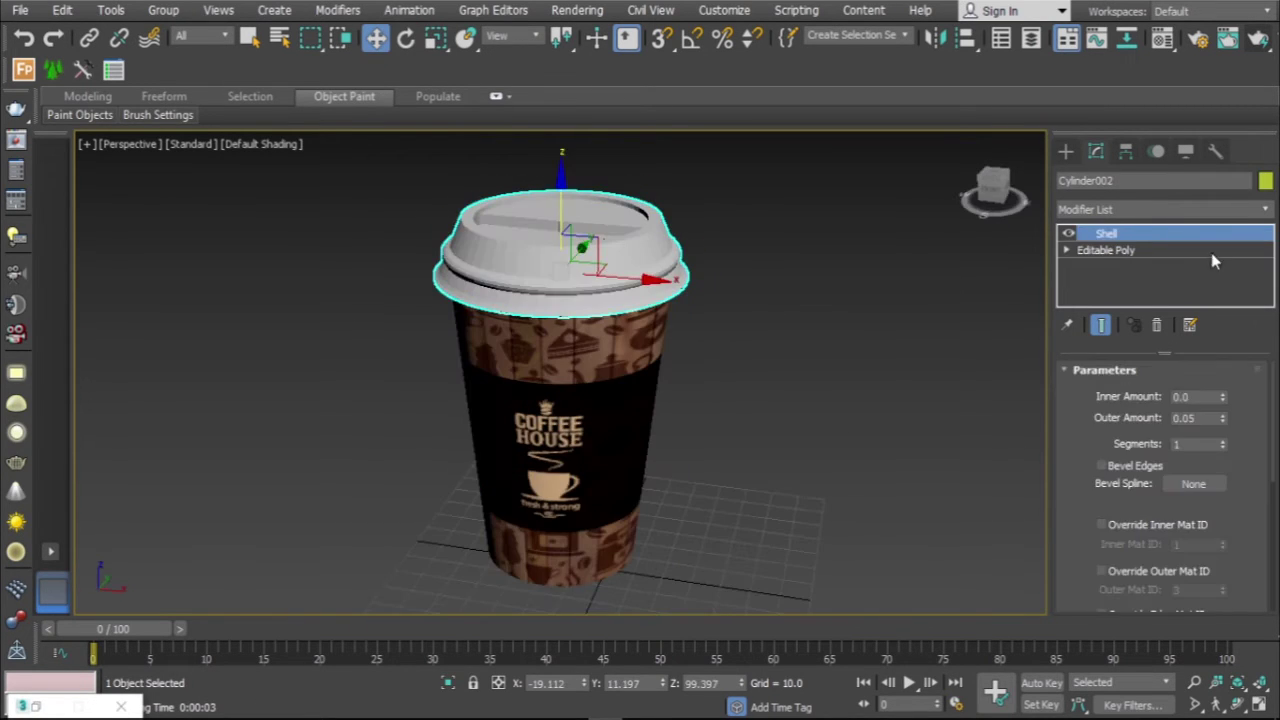
pyautogui.click(1128, 209)
pyautogui.press('m')
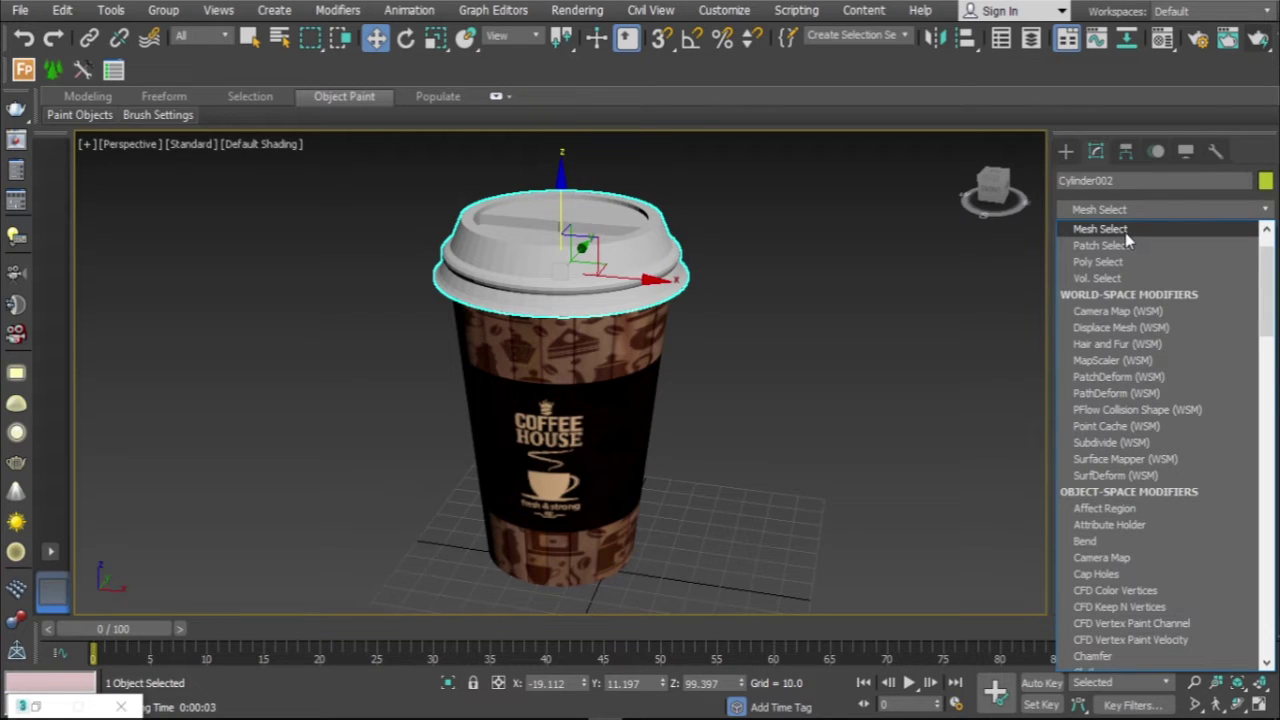
pyautogui.press('m')
pyautogui.press('m')
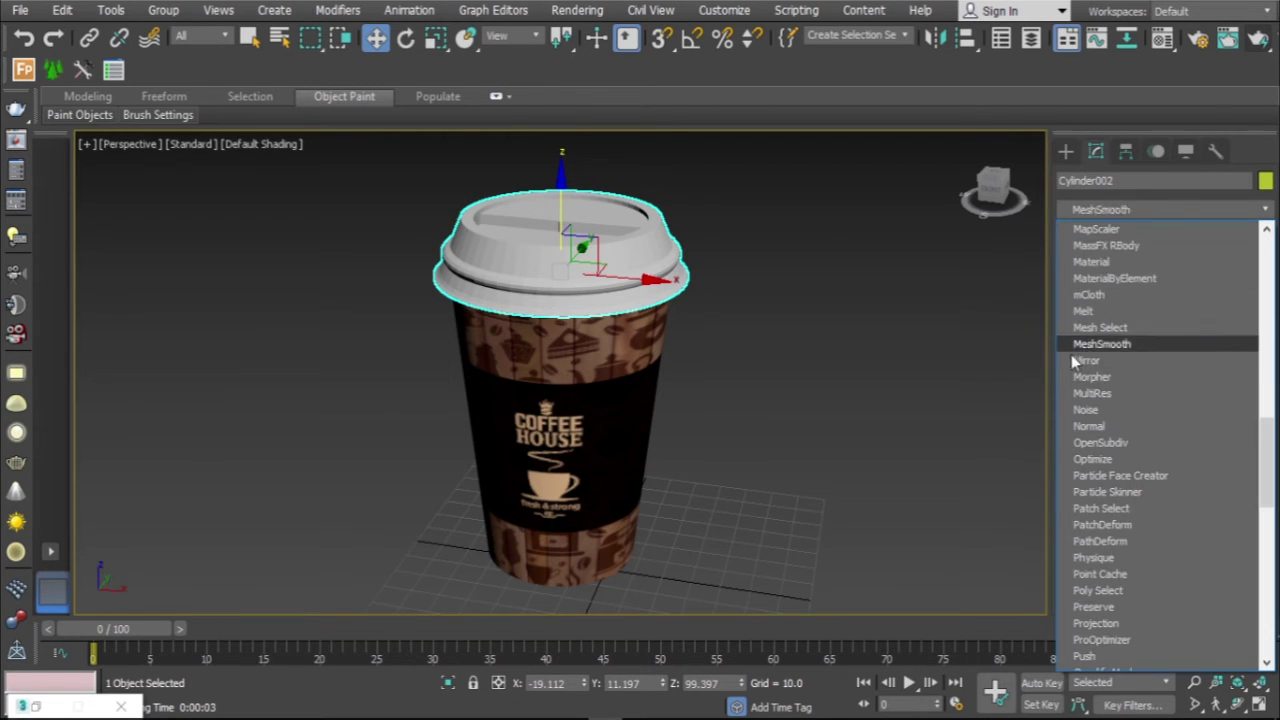
pyautogui.click(1102, 344)
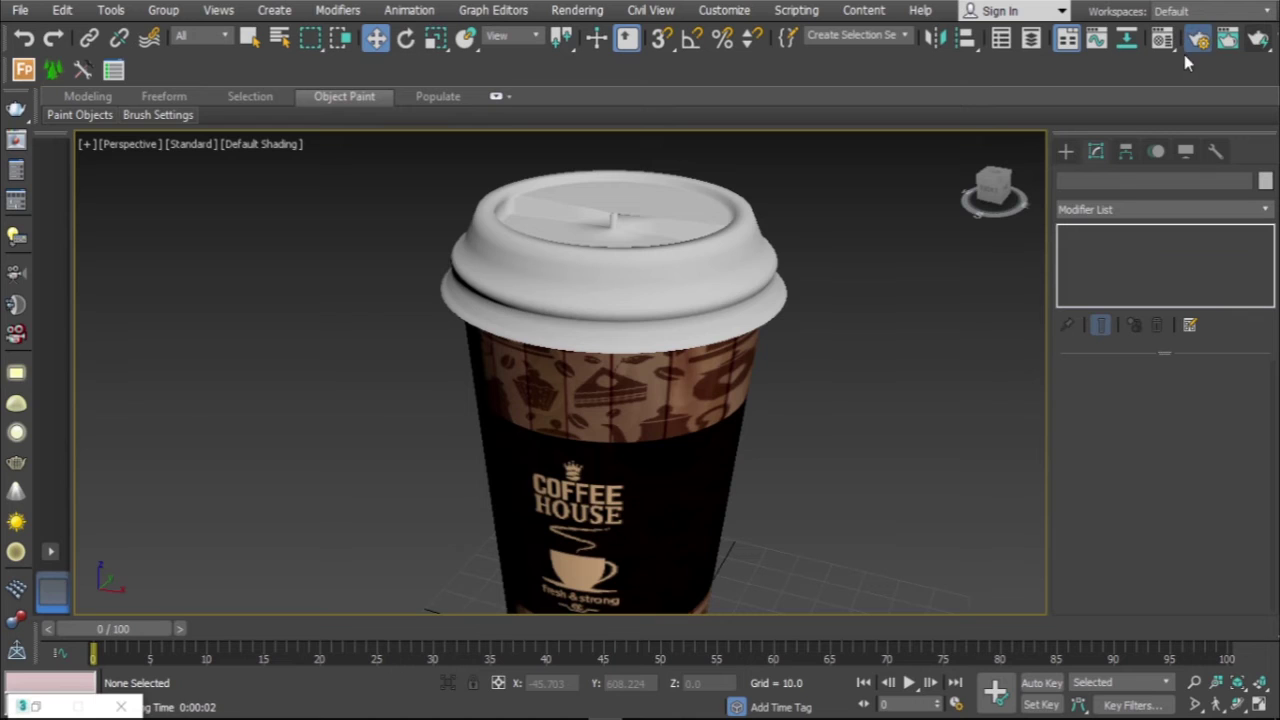
# Set the production renderer to V-Ray Adv 3.60.03 in Render Setup
pyautogui.click(1197, 40)
pyautogui.click(948, 163)
pyautogui.click(923, 271)
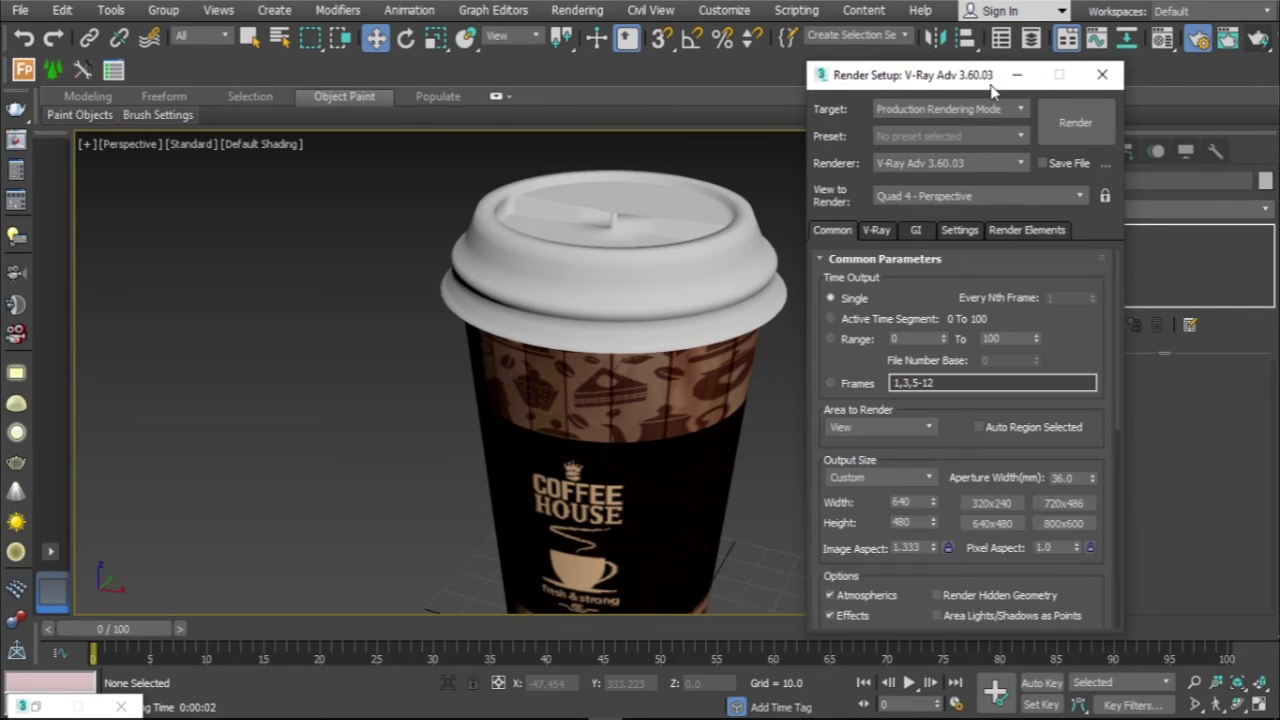
pyautogui.scroll(-1, 810, 396)
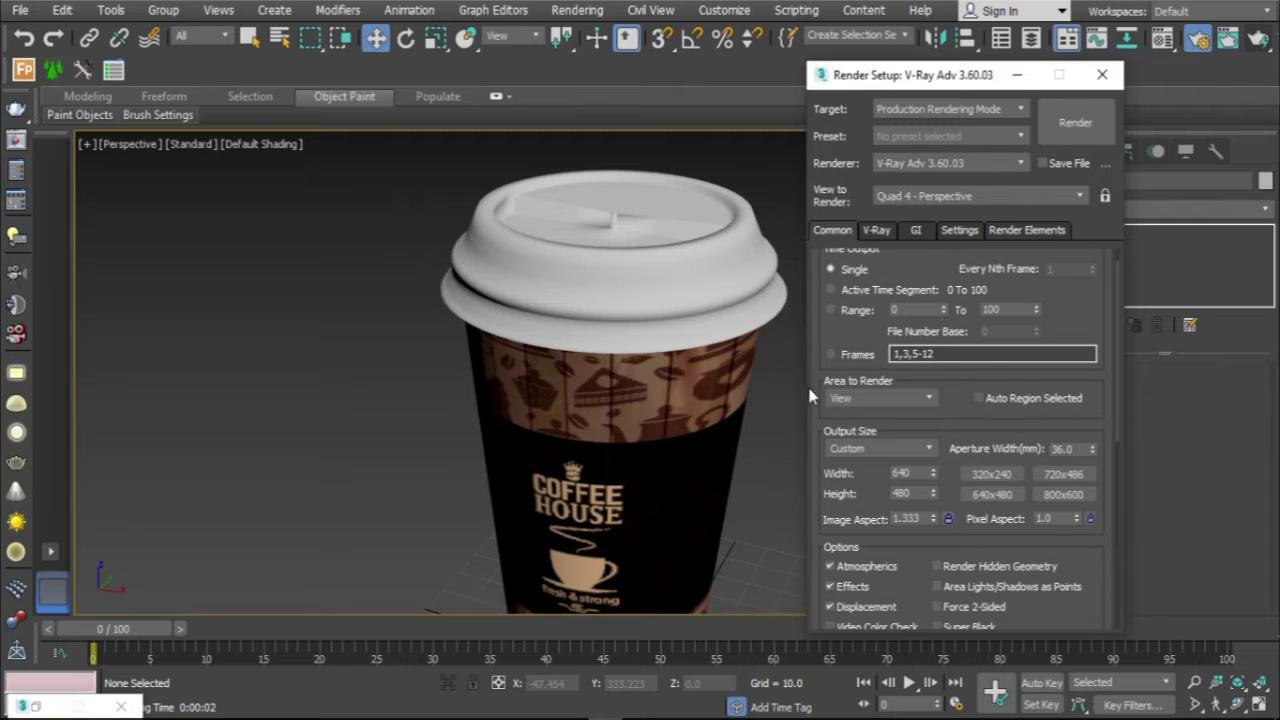
pyautogui.click(1102, 74)
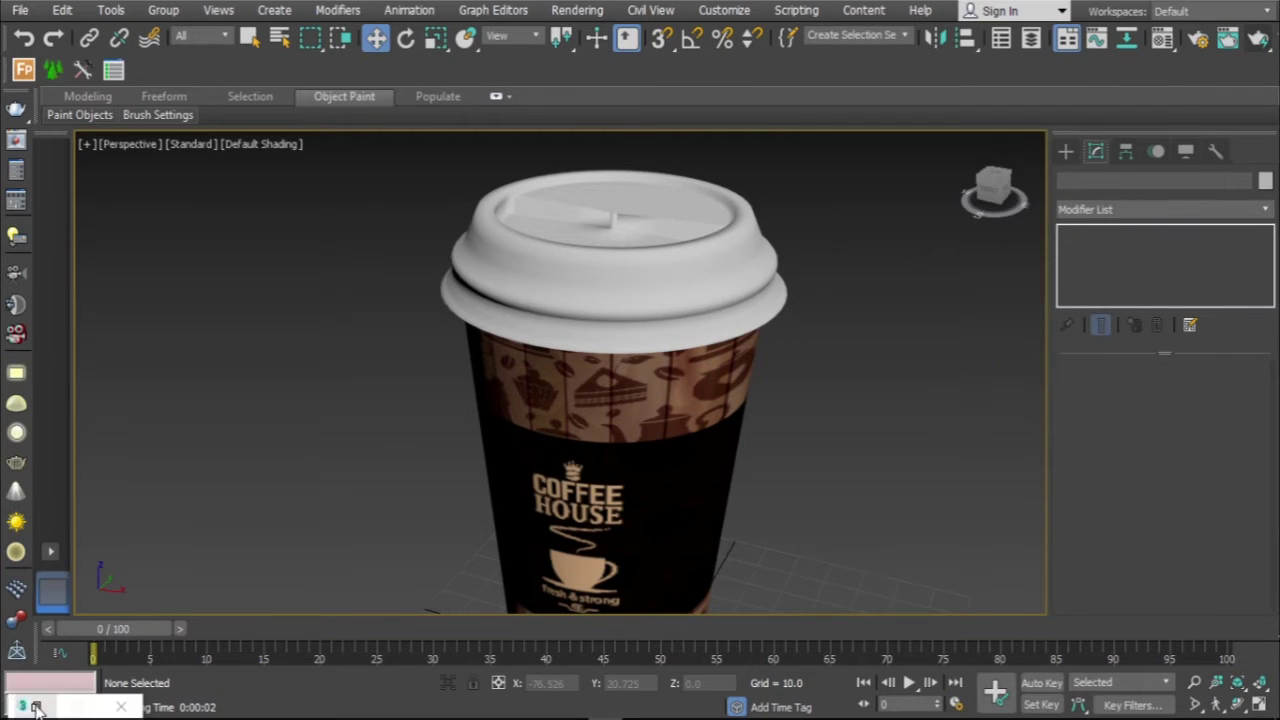
# Create a new VRayMtl in the second material slot
pyautogui.press('m')
pyautogui.click(905, 129)
pyautogui.click(1088, 363)
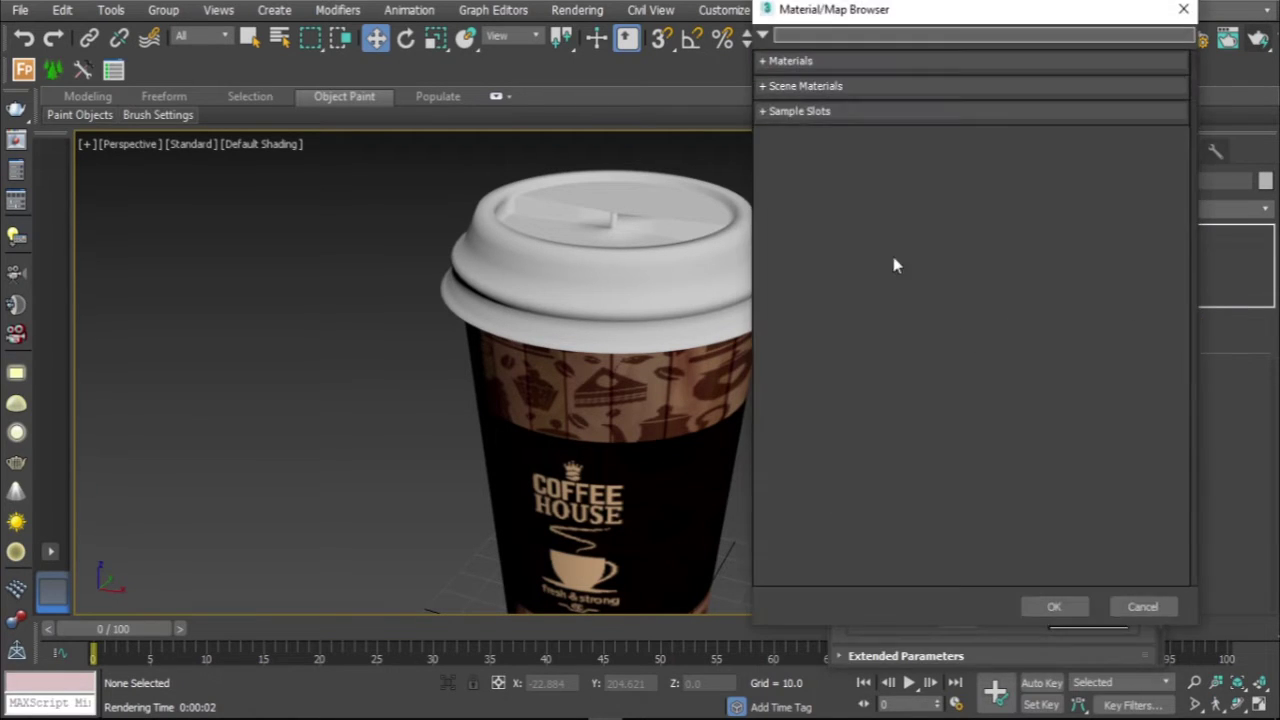
pyautogui.click(767, 63)
pyautogui.click(796, 389)
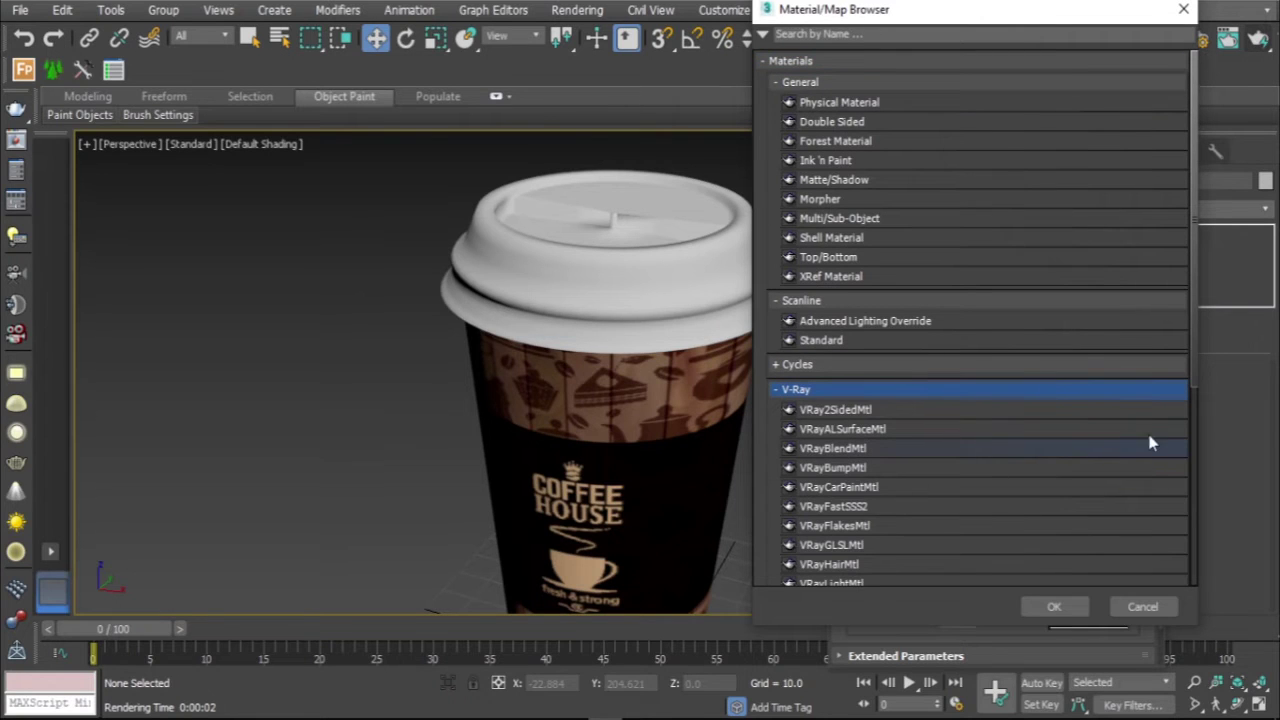
pyautogui.scroll(-3, 863, 530)
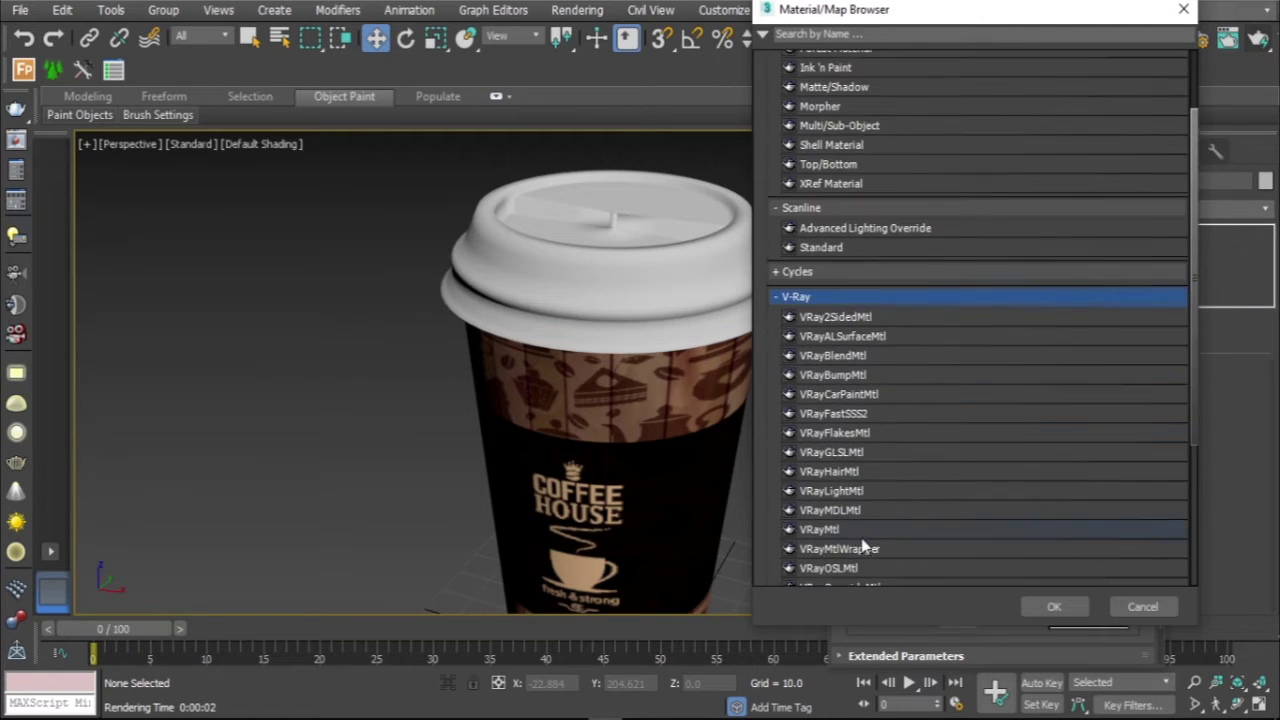
pyautogui.click(850, 526)
pyautogui.click(1050, 606)
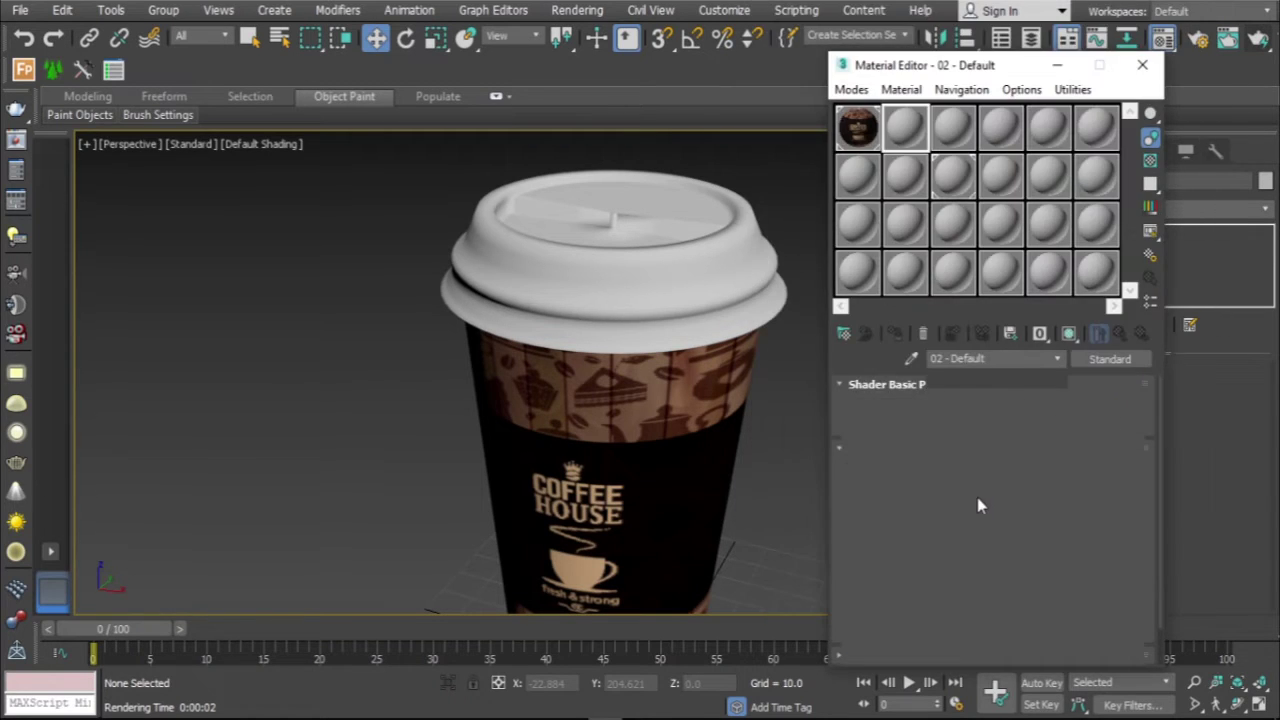
# Give the VRayMtl a very dark brown diffuse and assign it to the lid
pyautogui.click(685, 298)
pyautogui.click(941, 406)
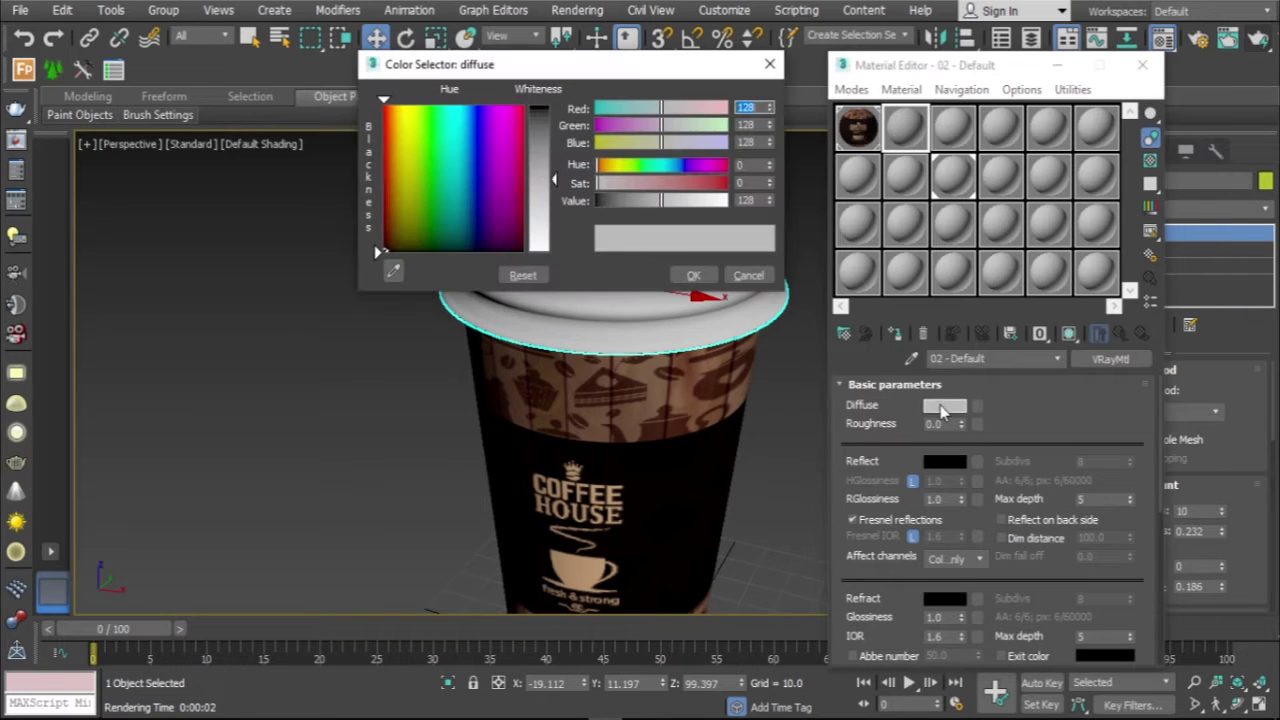
pyautogui.moveTo(646, 185)
pyautogui.mouseDown()
pyautogui.moveTo(549, 182)
pyautogui.moveTo(695, 185)
pyautogui.mouseUp()
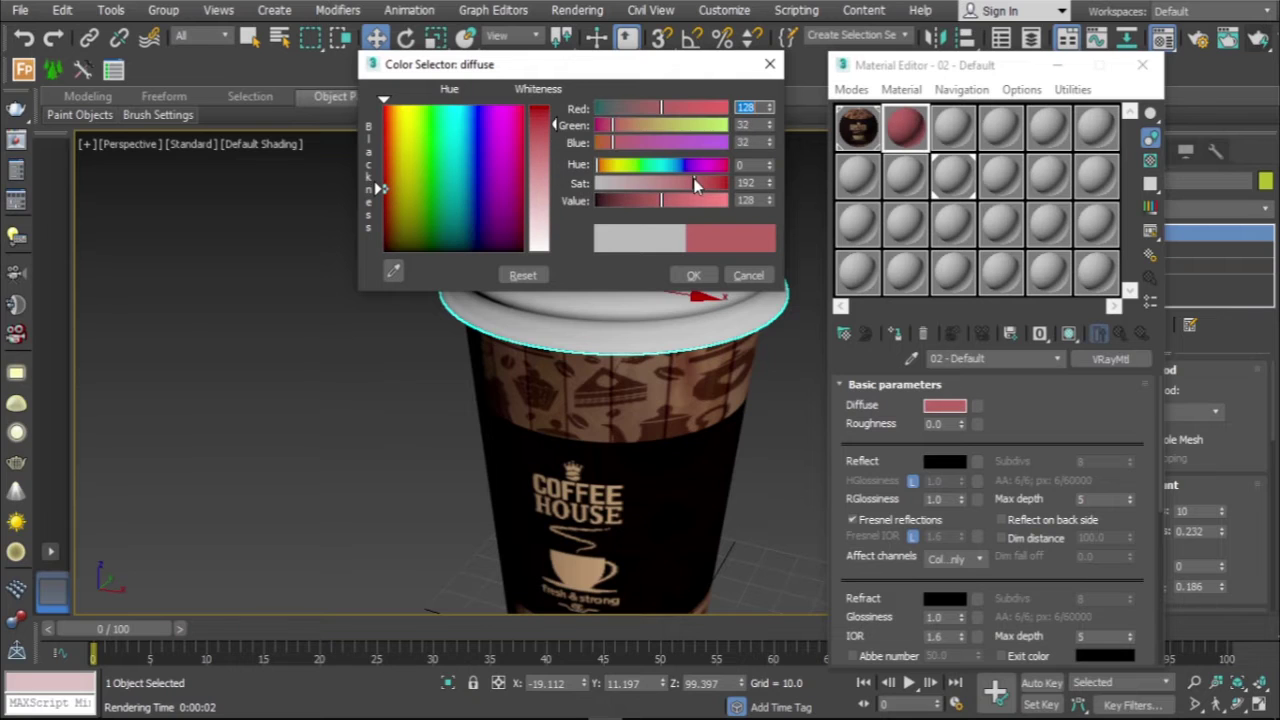
pyautogui.moveTo(412, 108)
pyautogui.mouseDown()
pyautogui.moveTo(510, 188)
pyautogui.moveTo(515, 230)
pyautogui.mouseUp()
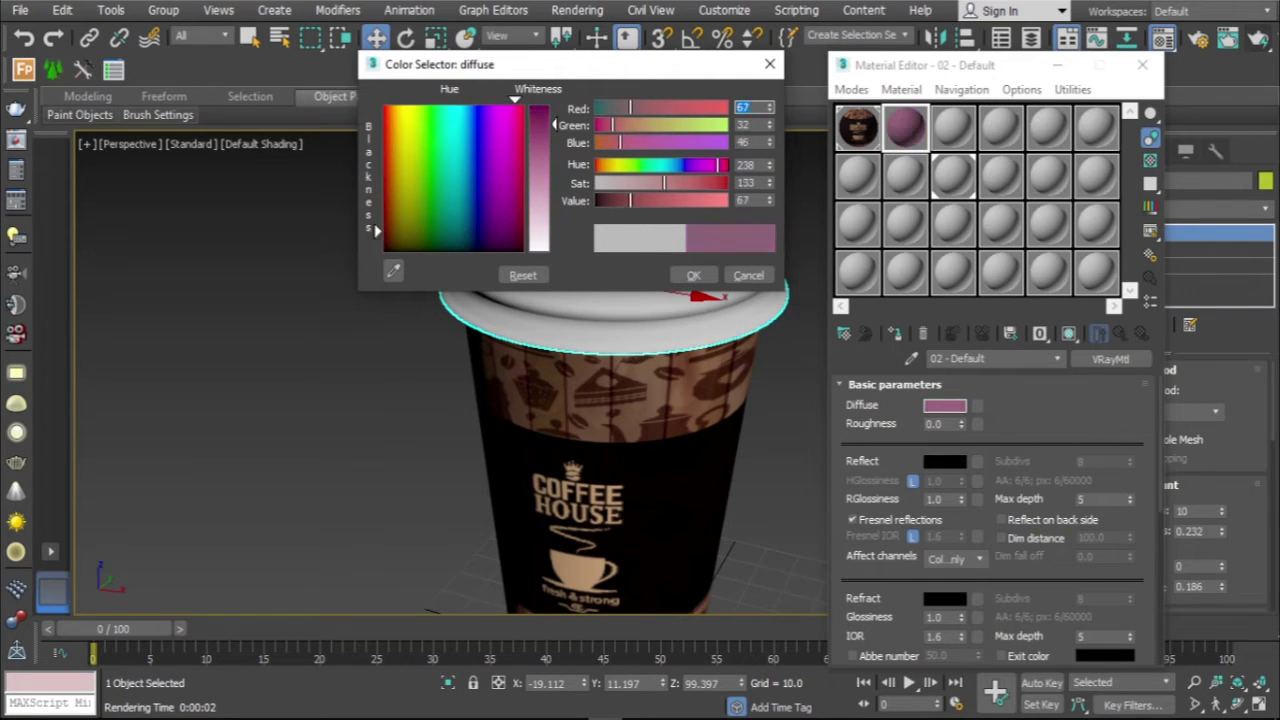
pyautogui.moveTo(383, 237); pyautogui.dragTo(390, 242)
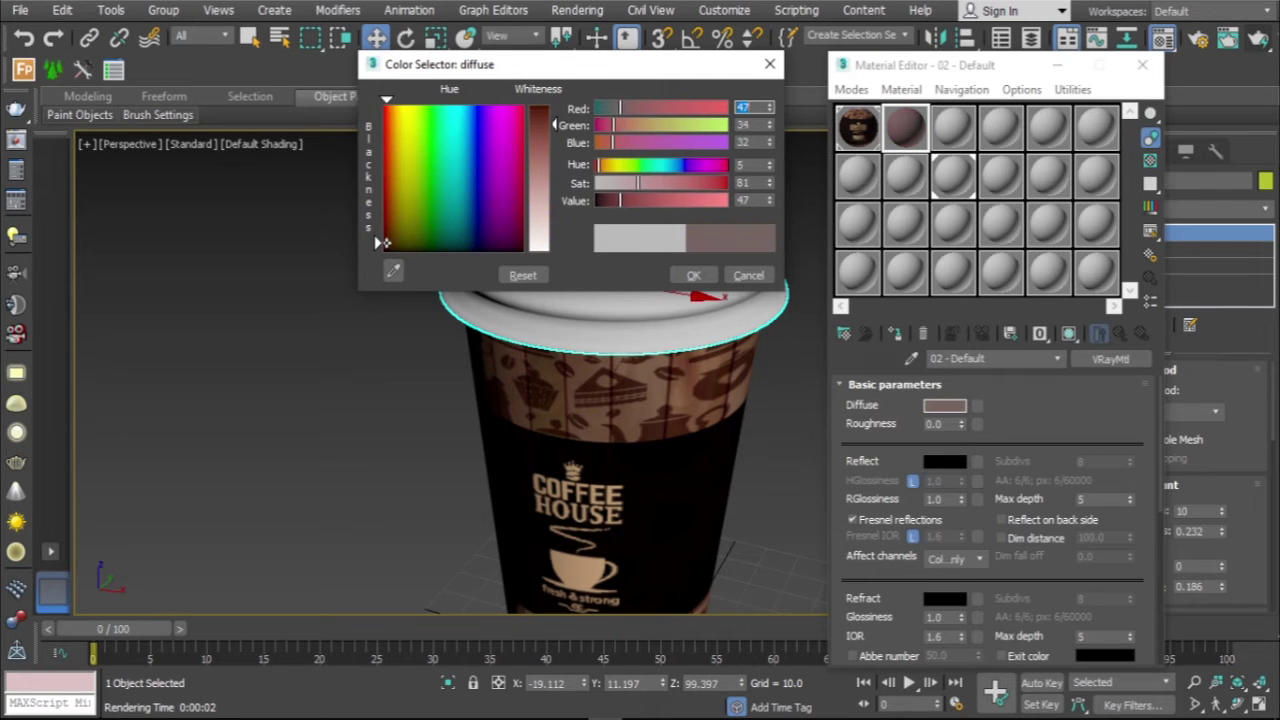
pyautogui.moveTo(600, 183)
pyautogui.mouseDown()
pyautogui.moveTo(728, 183)
pyautogui.moveTo(600, 200)
pyautogui.mouseUp()
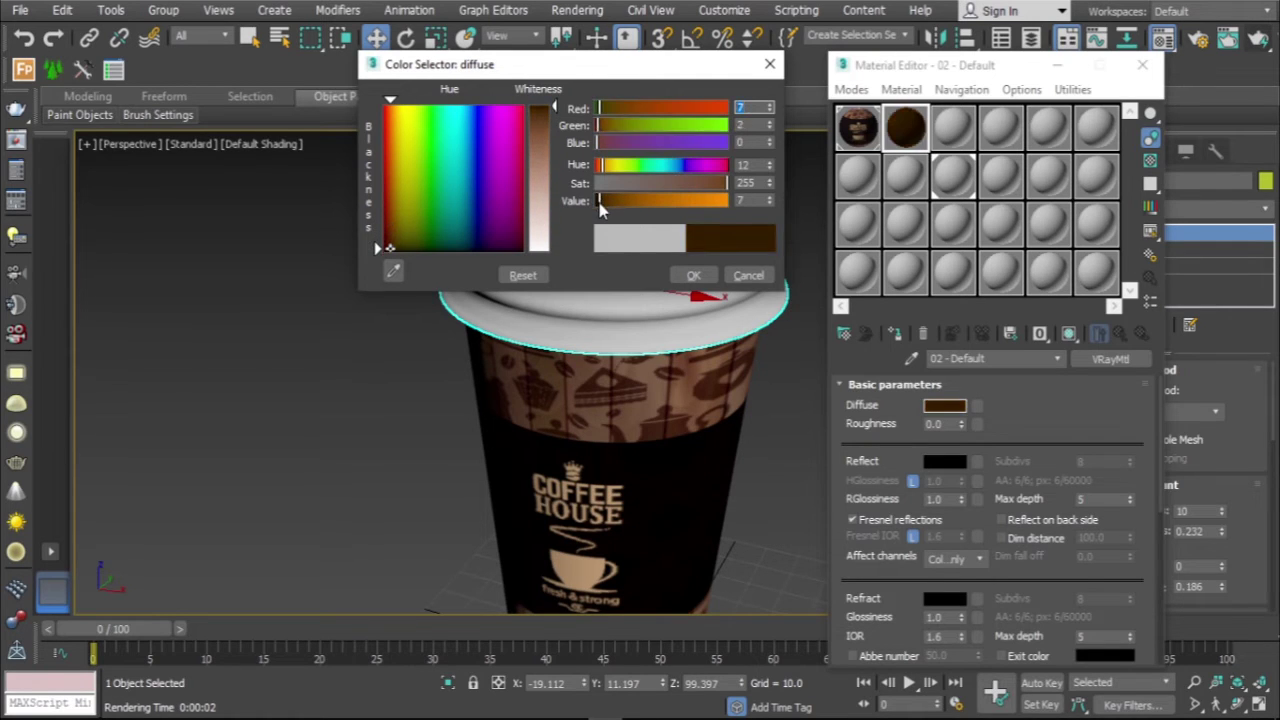
pyautogui.click(693, 275)
pyautogui.click(894, 333)
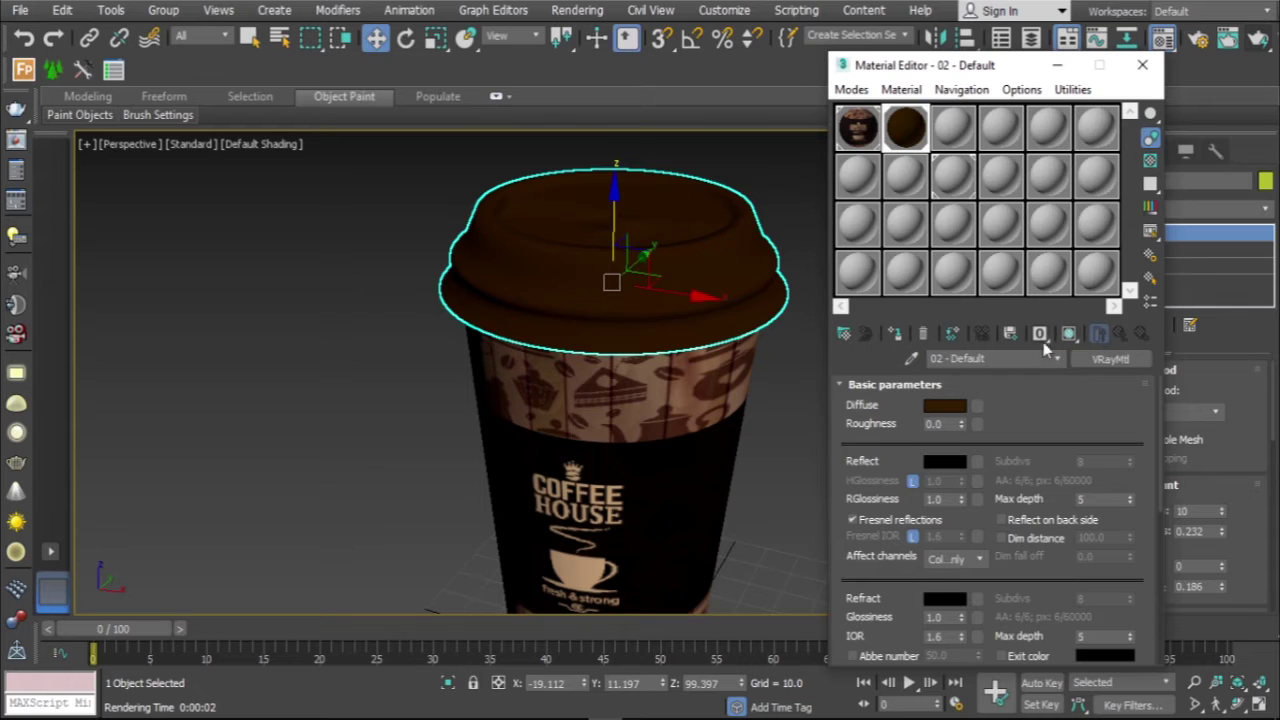
# Recheck the lid material's dark brown diffuse colour without changing it
pyautogui.scroll(-1, 963, 425)
pyautogui.scroll(-1, 963, 425)
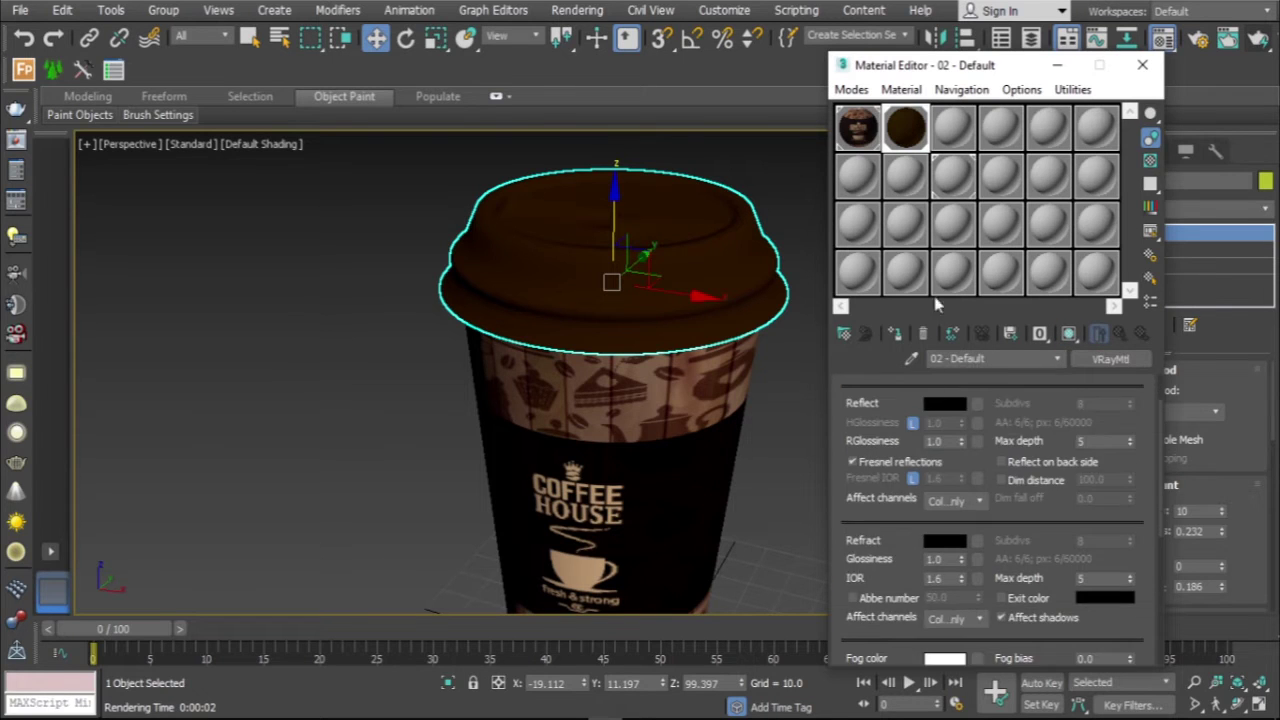
pyautogui.scroll(2, 963, 425)
pyautogui.rightClick(962, 424)
pyautogui.click(944, 405)
pyautogui.click(691, 273)
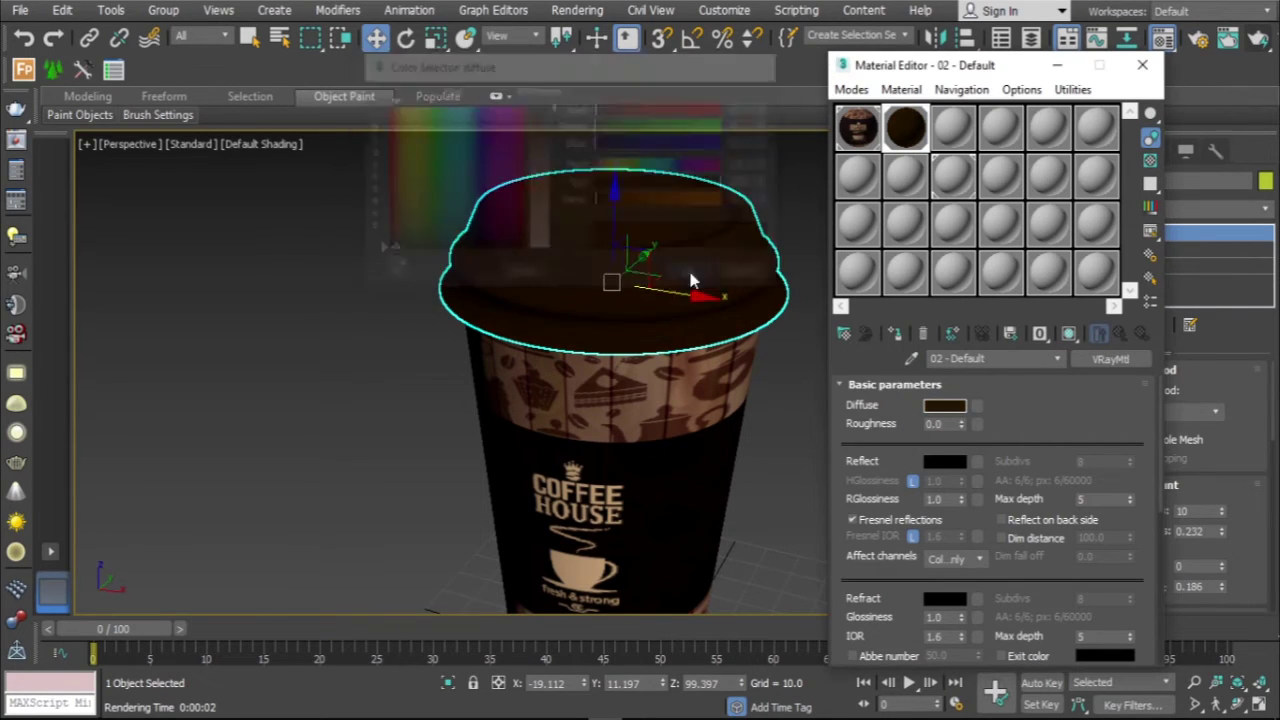
pyautogui.scroll(-1, 959, 470)
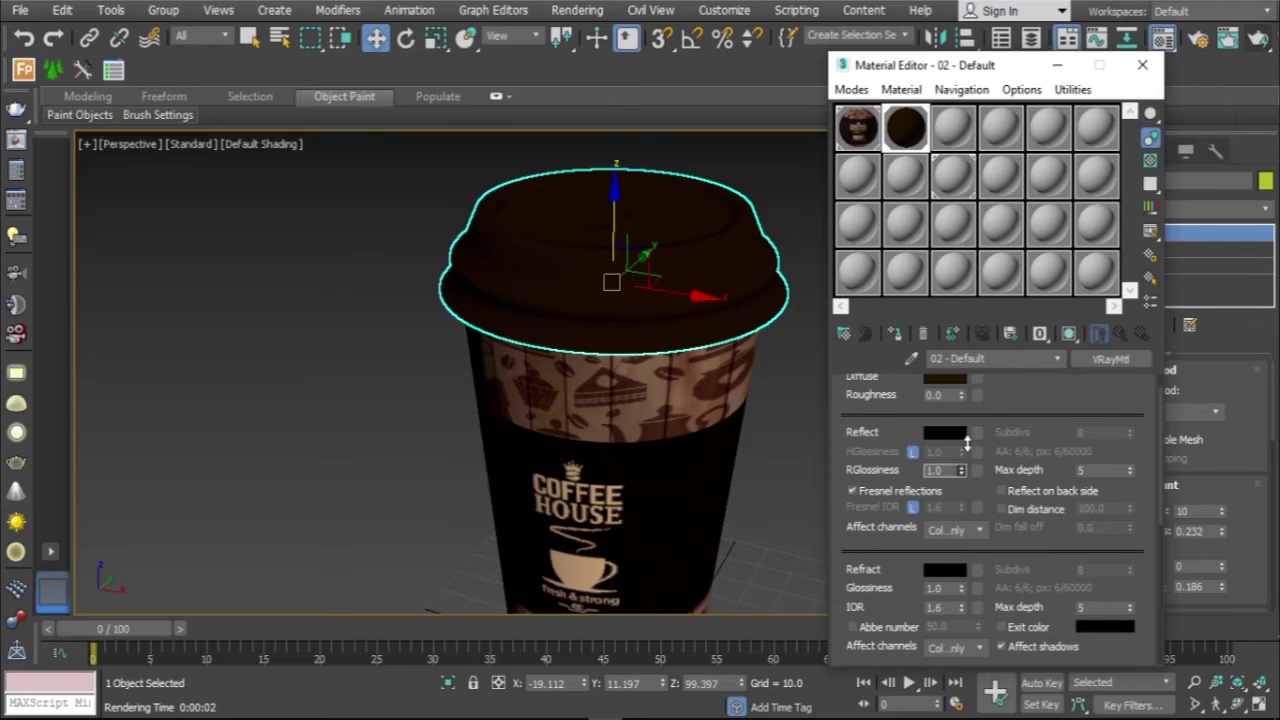
# Set the lid material's reflection colour to light grey
pyautogui.doubleClick(905, 127)
pyautogui.rightClick(961, 470)
pyautogui.scroll(-2, 918, 512)
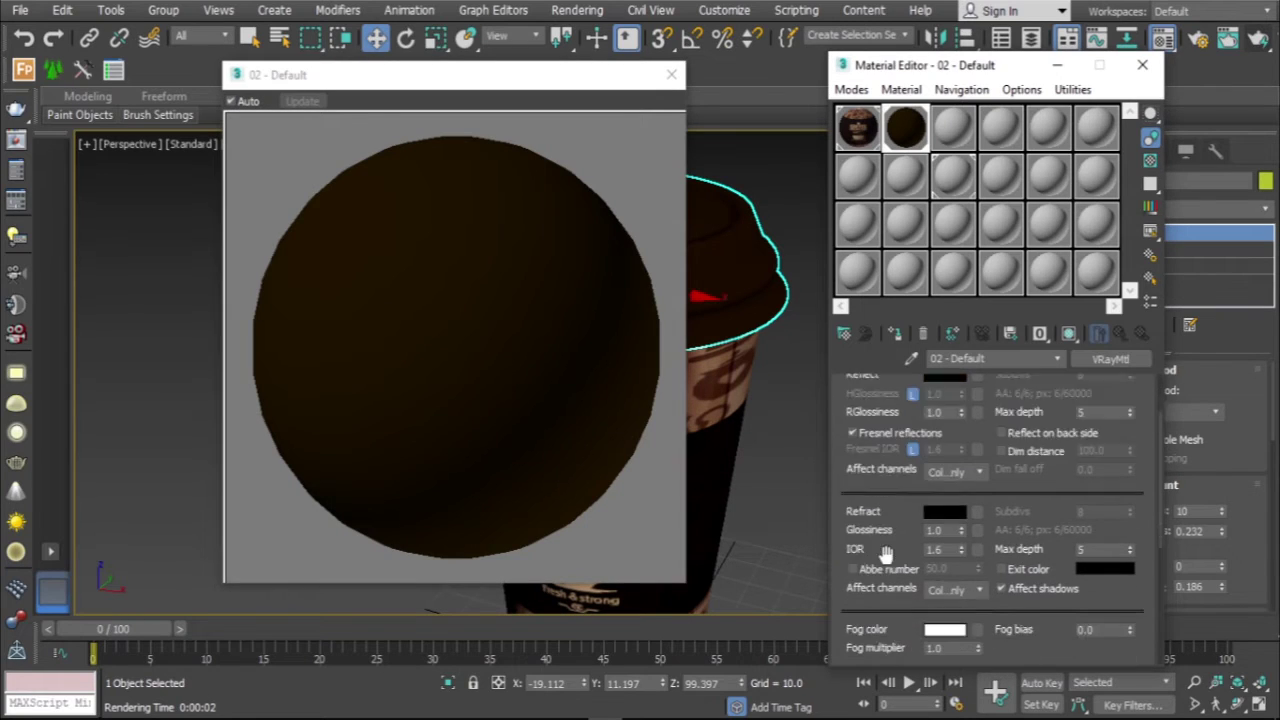
pyautogui.scroll(2, 900, 490)
pyautogui.click(945, 433)
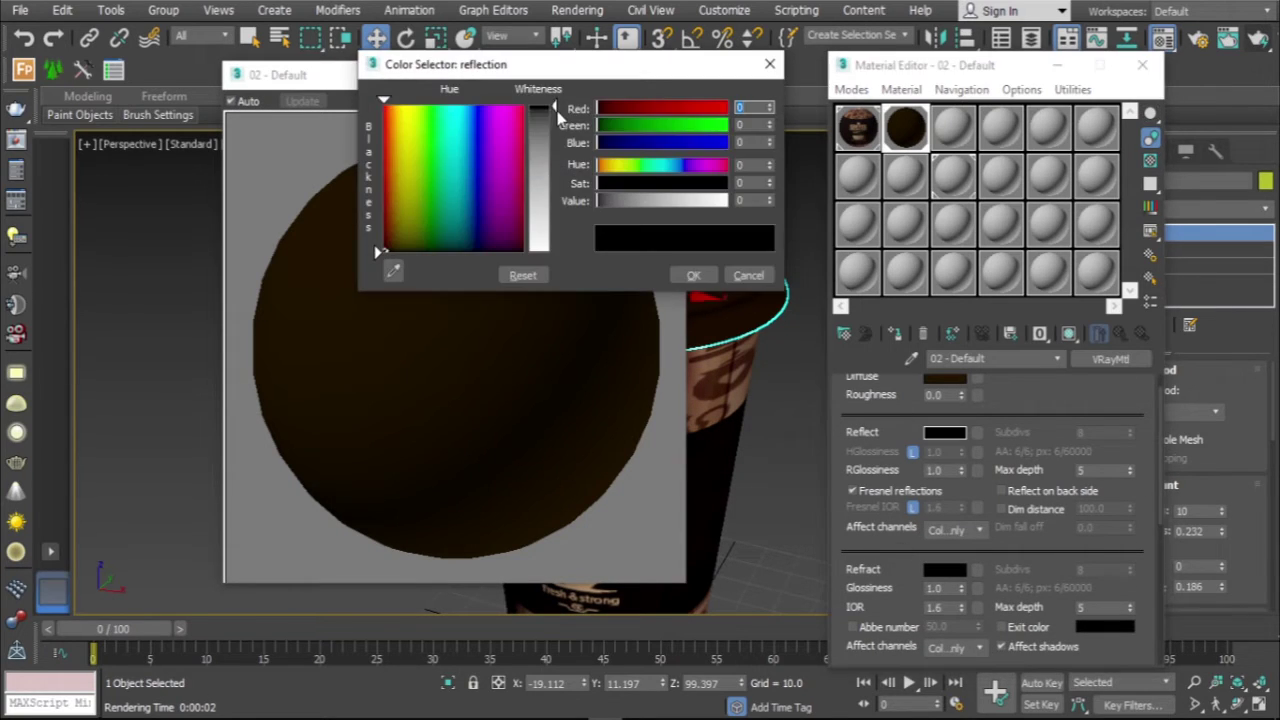
pyautogui.moveTo(557, 115); pyautogui.dragTo(557, 220)
pyautogui.click(693, 275)
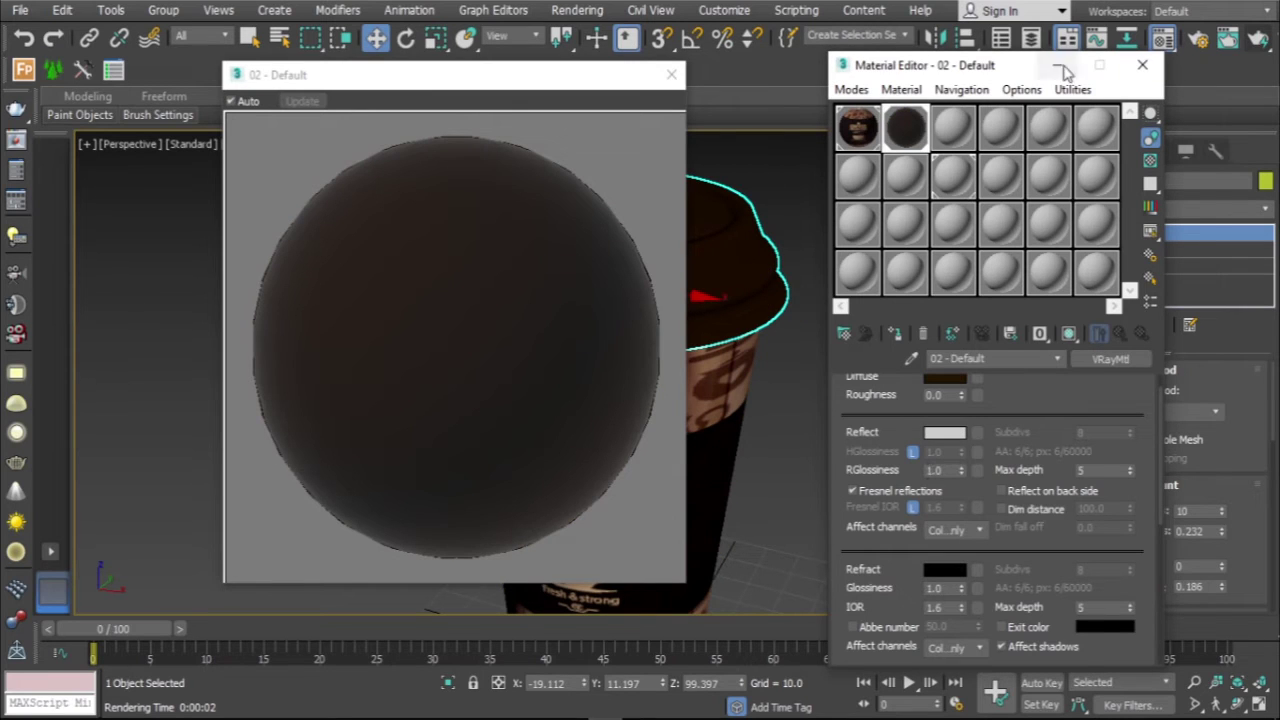
pyautogui.click(668, 77)
# Draw a flat Plane around the cup in the Top view
pyautogui.click(1142, 64)
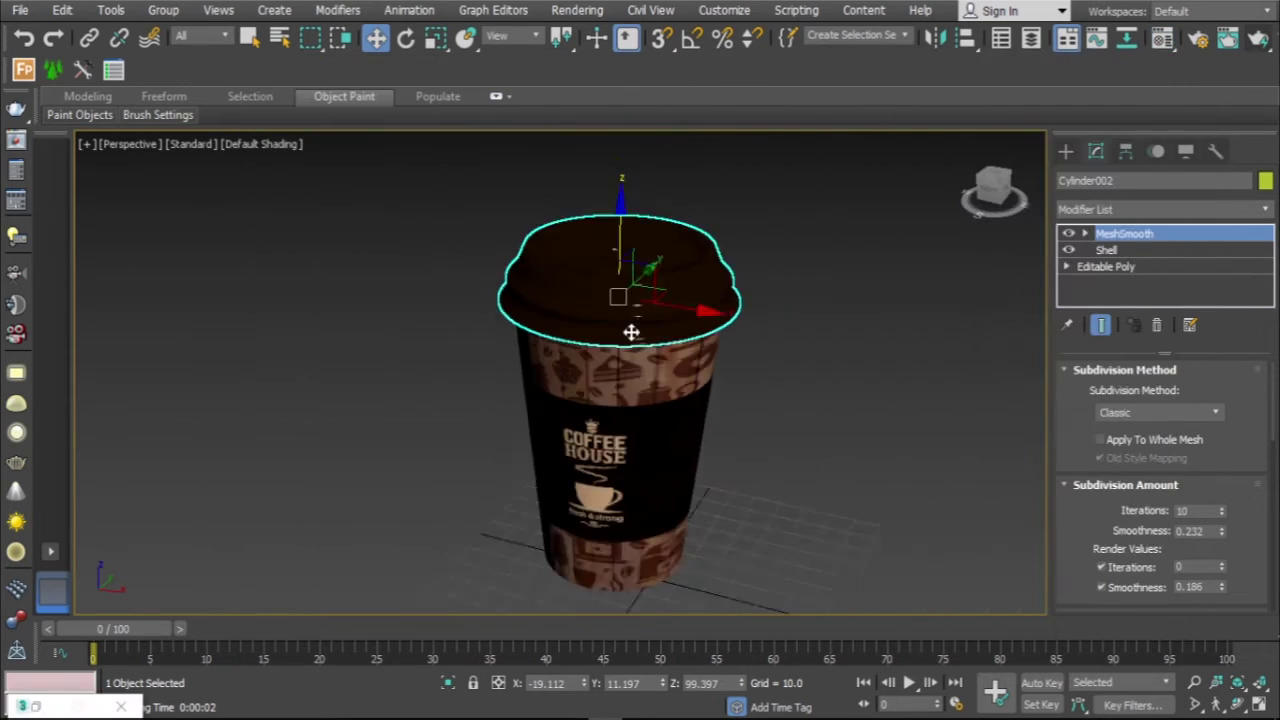
pyautogui.keyDown('alt'); pyautogui.moveTo(631, 329); pyautogui.dragTo(622, 340, button='middle'); pyautogui.keyUp('alt')
pyautogui.click(403, 340)
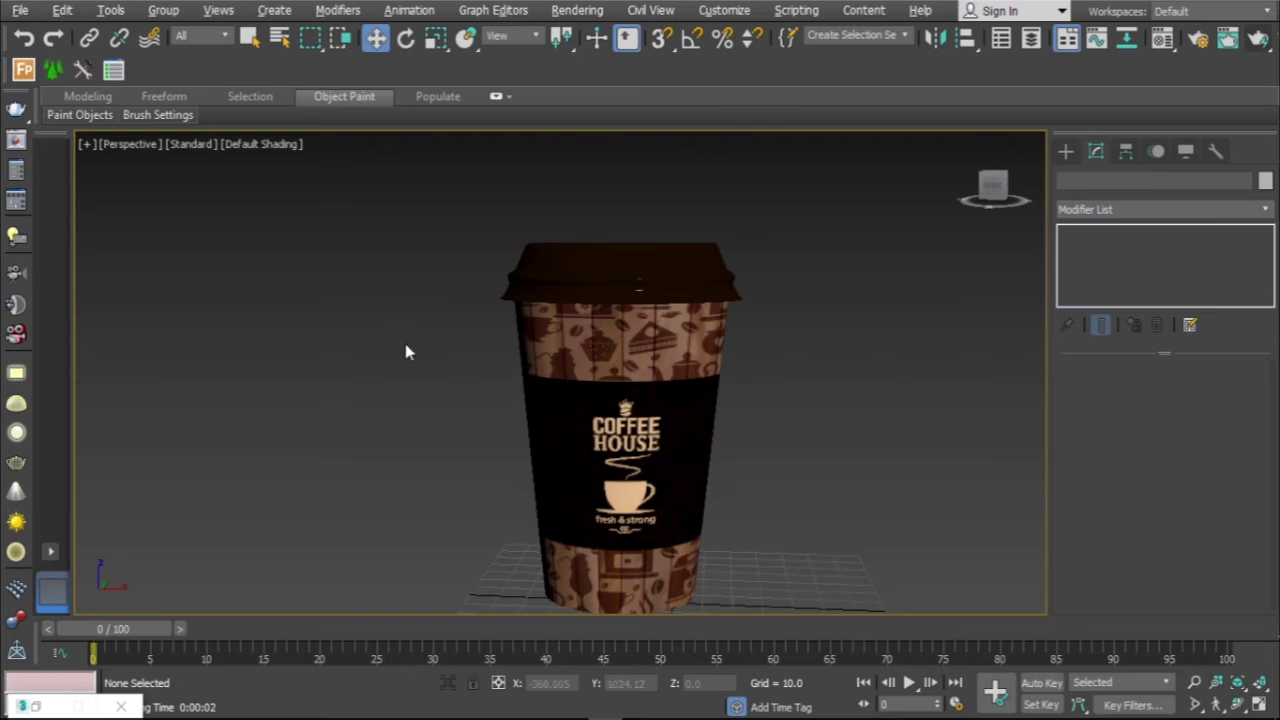
pyautogui.click(1065, 151)
pyautogui.hotkey('alt', 'w')
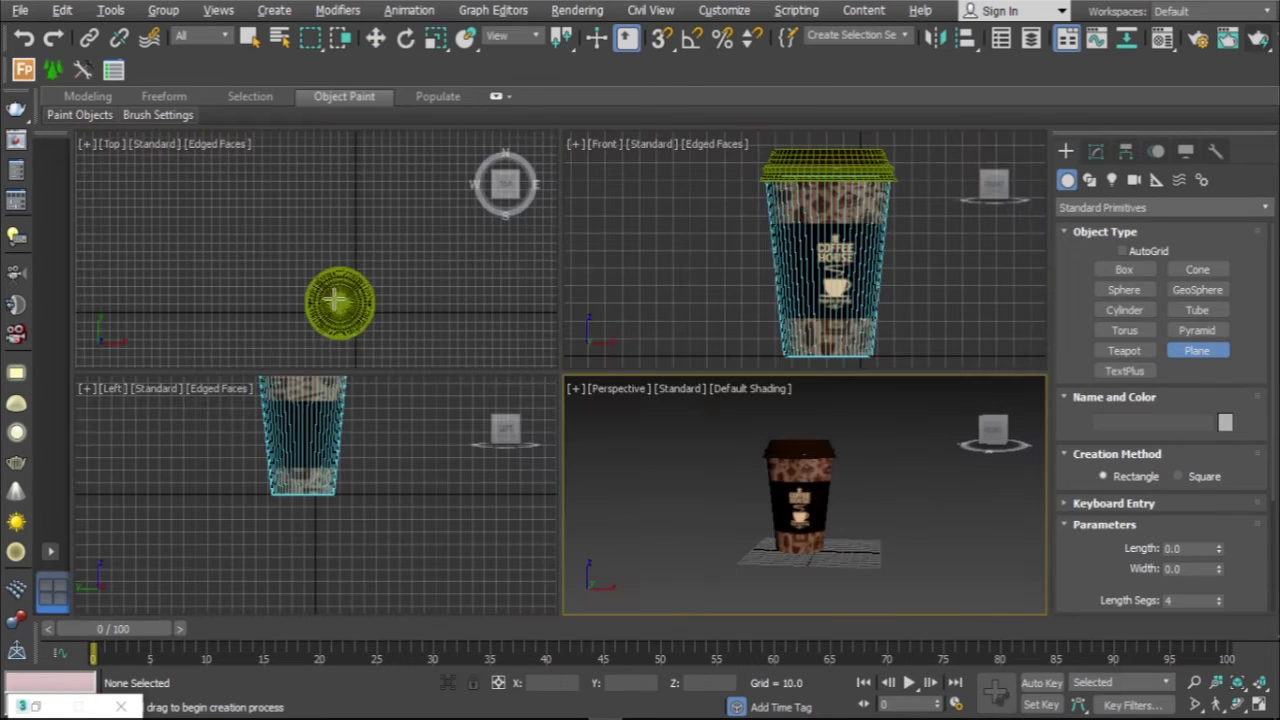
pyautogui.moveTo(189, 172); pyautogui.dragTo(518, 279)
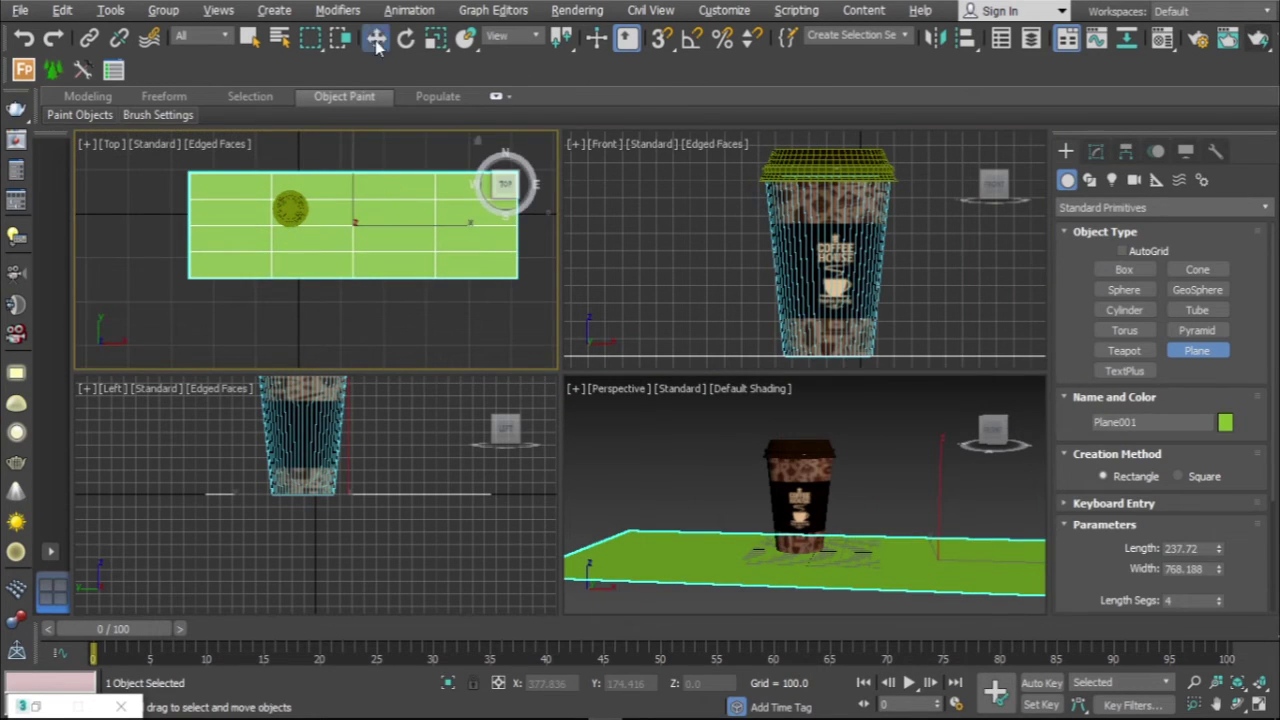
# Enlarge the plane to about 710.783 by 829.643, add segments, and centre it under the cup
pyautogui.click(377, 45)
pyautogui.hotkey('alt', 'w')
pyautogui.scroll(-2, 600, 350)
pyautogui.click(1095, 151)
pyautogui.moveTo(1219, 414); pyautogui.dragTo(1219, 330)
pyautogui.press('F4')
pyautogui.moveTo(651, 457); pyautogui.dragTo(554, 466)
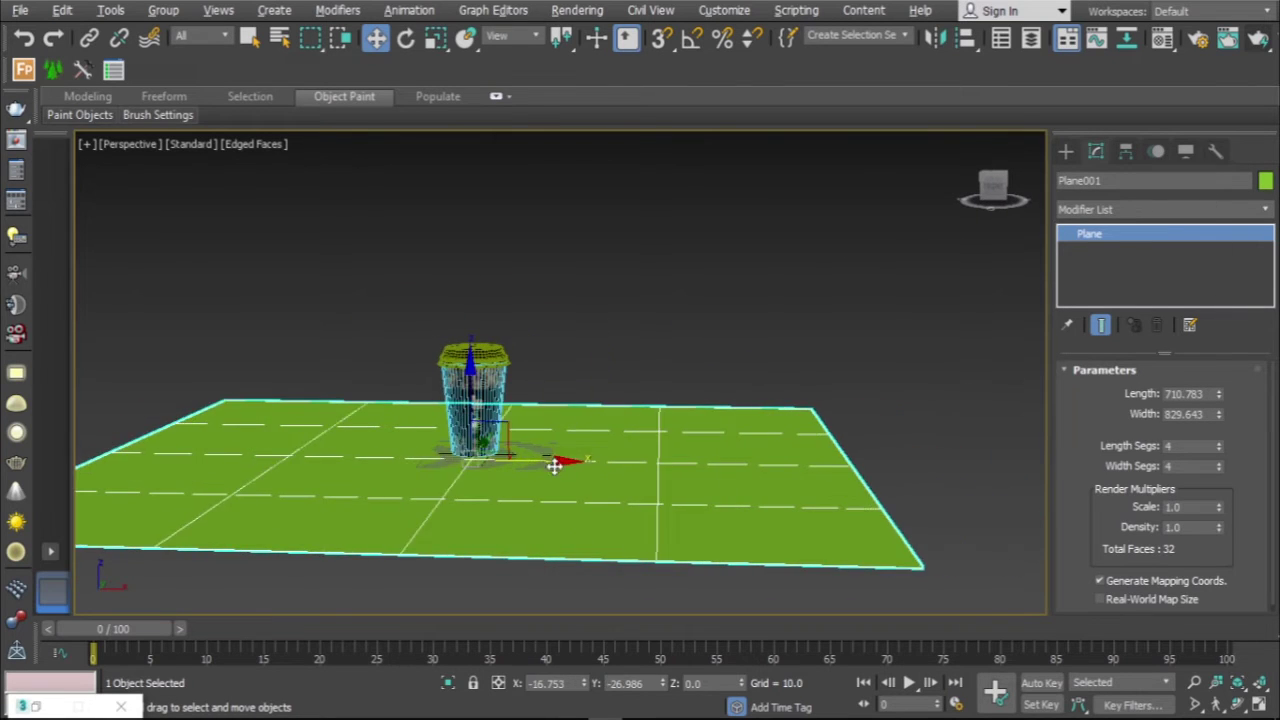
pyautogui.moveTo(1219, 446)
pyautogui.mouseDown()
pyautogui.moveTo(1219, 405)
pyautogui.moveTo(1219, 425)
pyautogui.mouseUp()
# Add a Bend modifier to Plane001 and set its upper limit to 103.675
pyautogui.click(1120, 209)
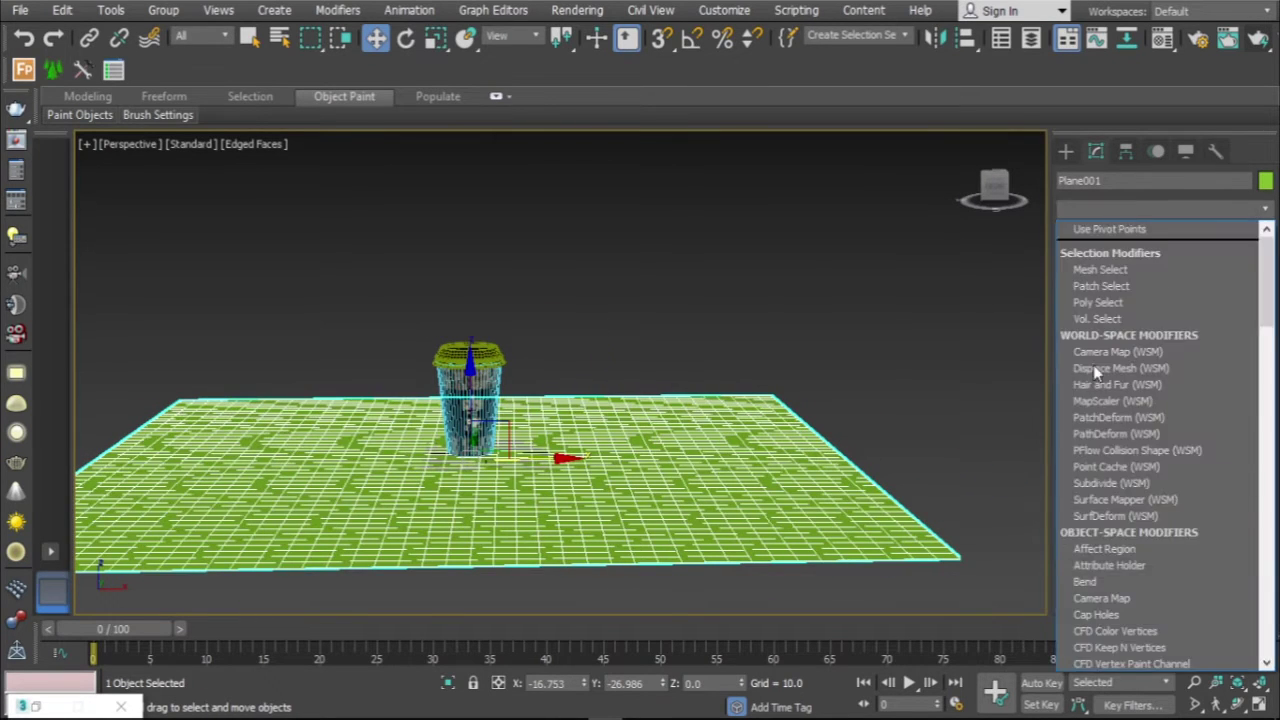
pyautogui.click(1084, 581)
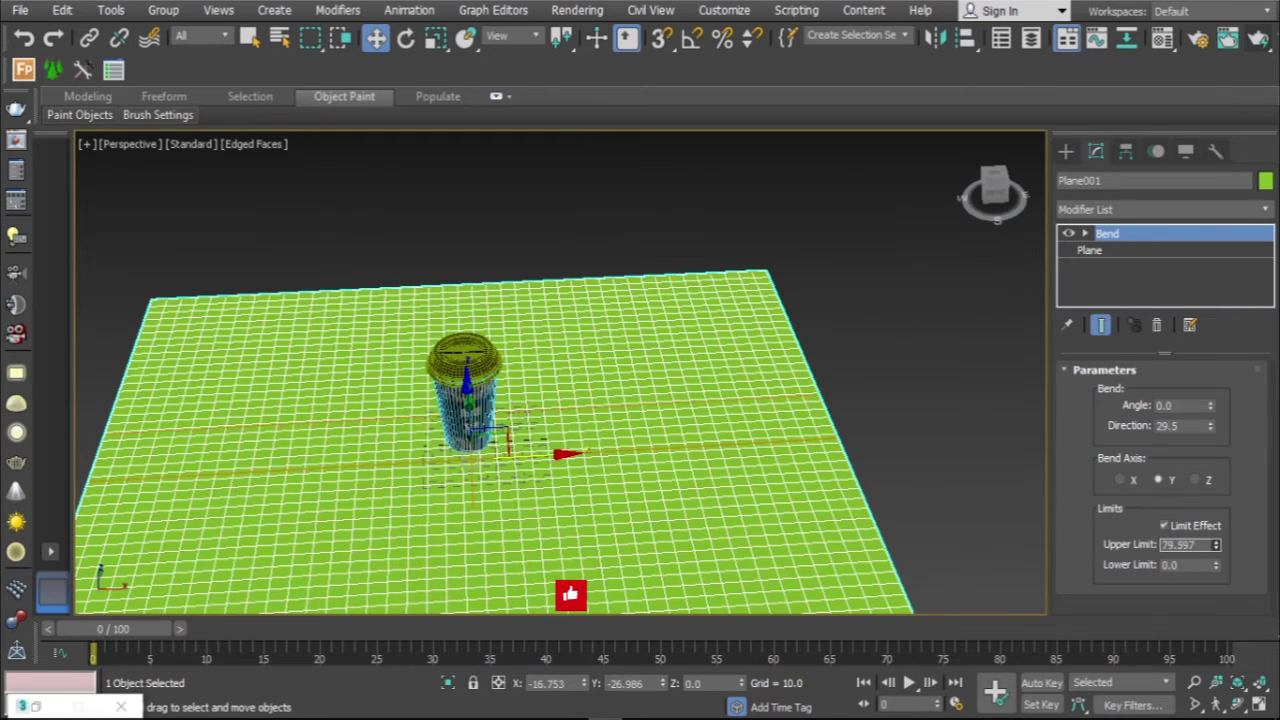
pyautogui.moveTo(1210, 405); pyautogui.dragTo(1219, 317)
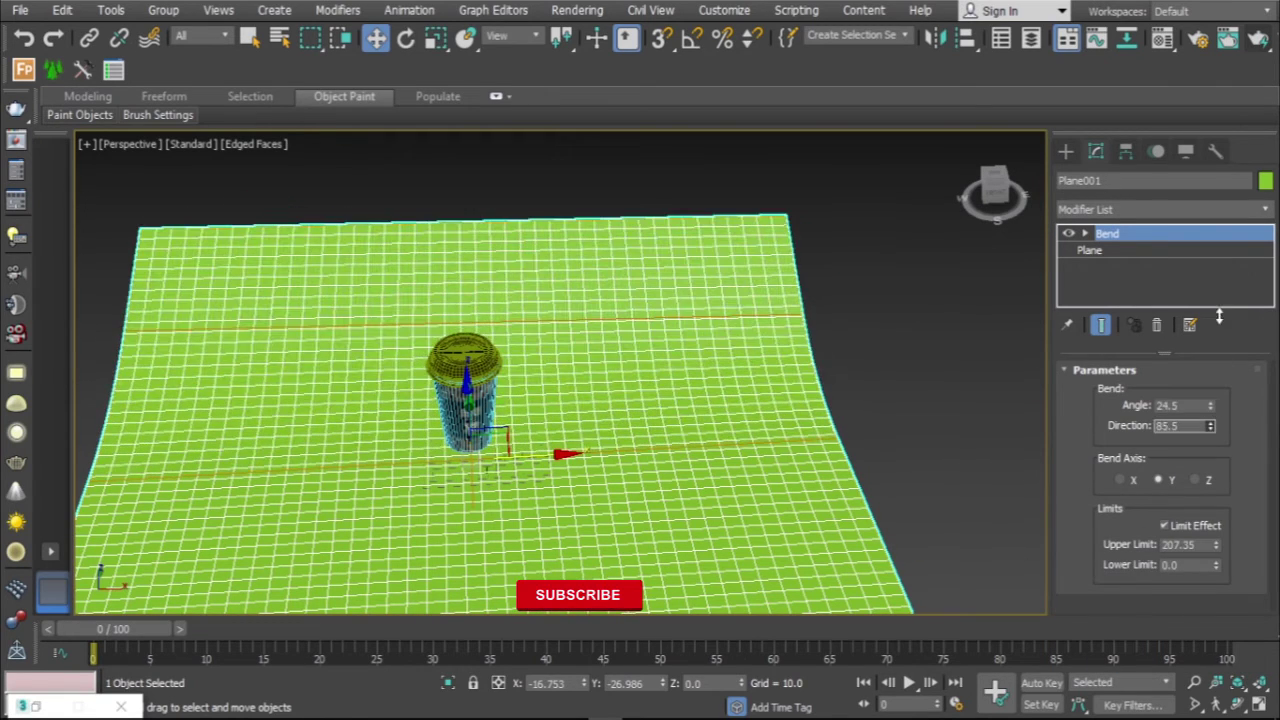
pyautogui.moveTo(1216, 544); pyautogui.dragTo(1216, 575)
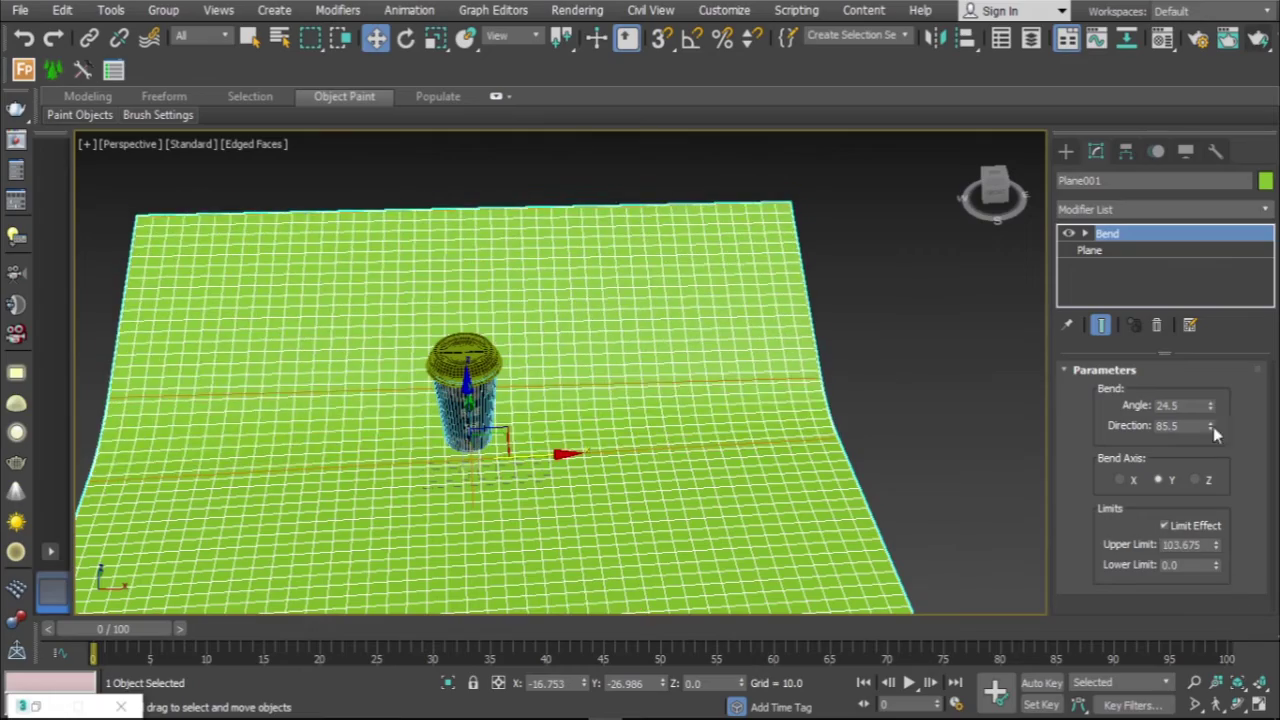
pyautogui.moveTo(1210, 427)
pyautogui.mouseDown()
pyautogui.moveTo(1210, 385)
pyautogui.moveTo(1210, 432)
pyautogui.mouseUp()
# Check the bend from front and perspective, then set Angle 88 and Direction 90
pyautogui.press('f')
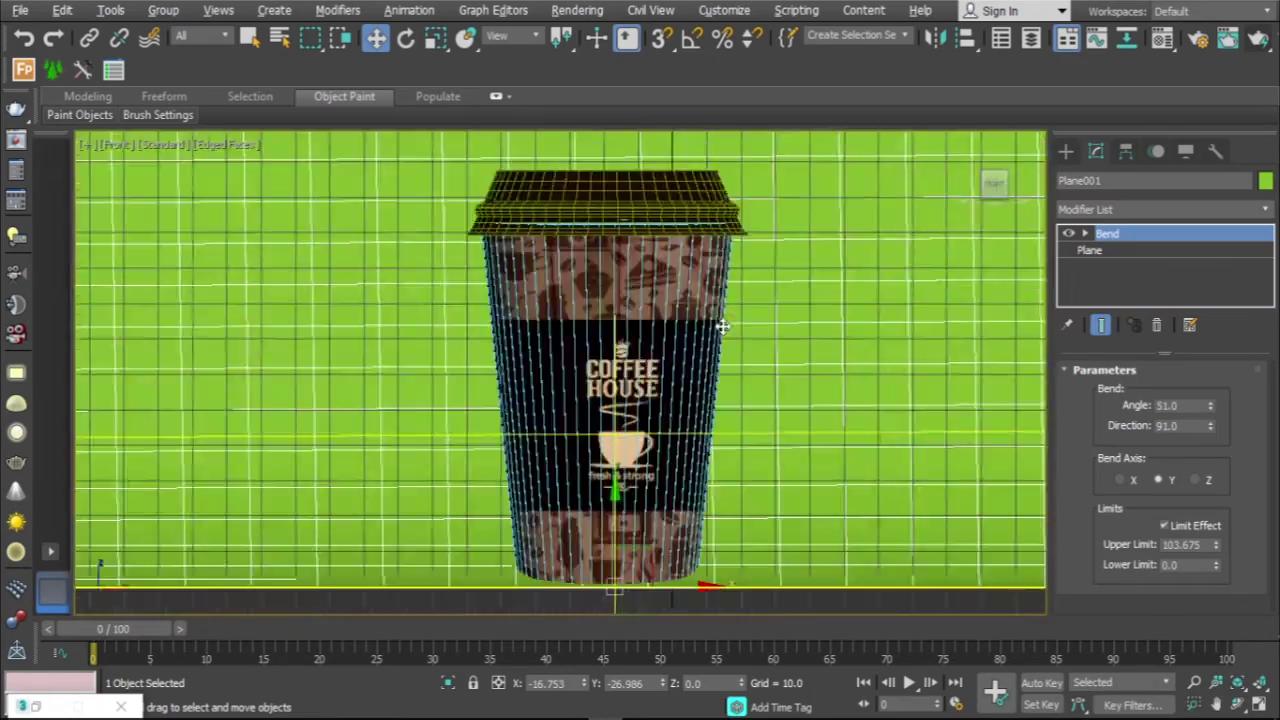
pyautogui.press('p')
pyautogui.keyDown('alt'); pyautogui.moveTo(780, 435); pyautogui.dragTo(586, 371, button='middle'); pyautogui.keyUp('alt')
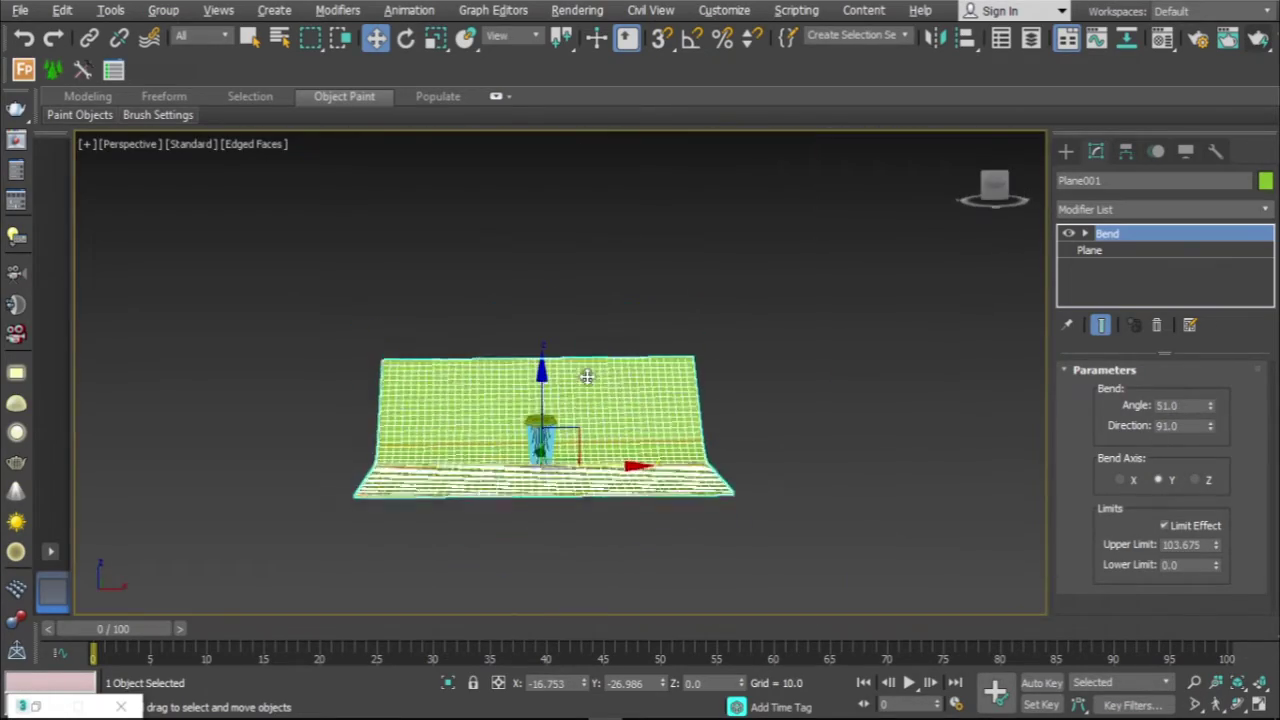
pyautogui.scroll(3, 540, 412)
pyautogui.scroll(-3, 541, 411)
pyautogui.moveTo(1210, 405); pyautogui.dragTo(1210, 370)
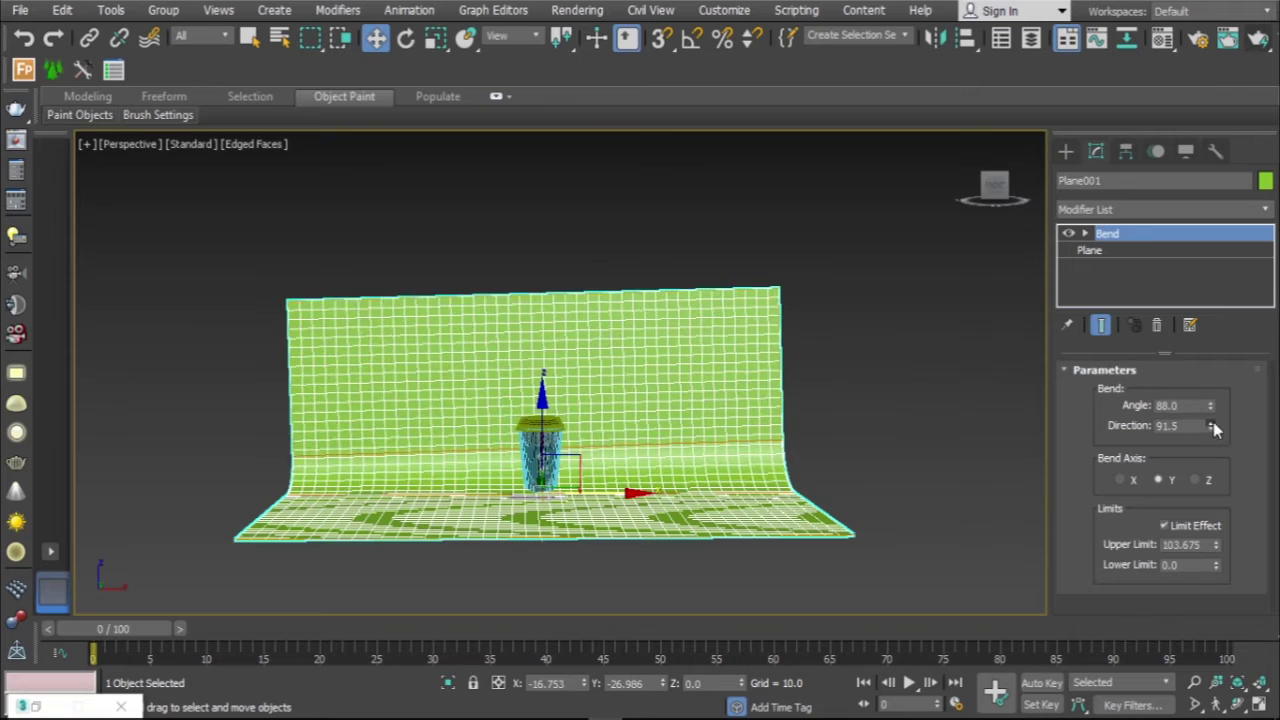
pyautogui.moveTo(1212, 426); pyautogui.dragTo(1212, 428)
pyautogui.scroll(2, 543, 410)
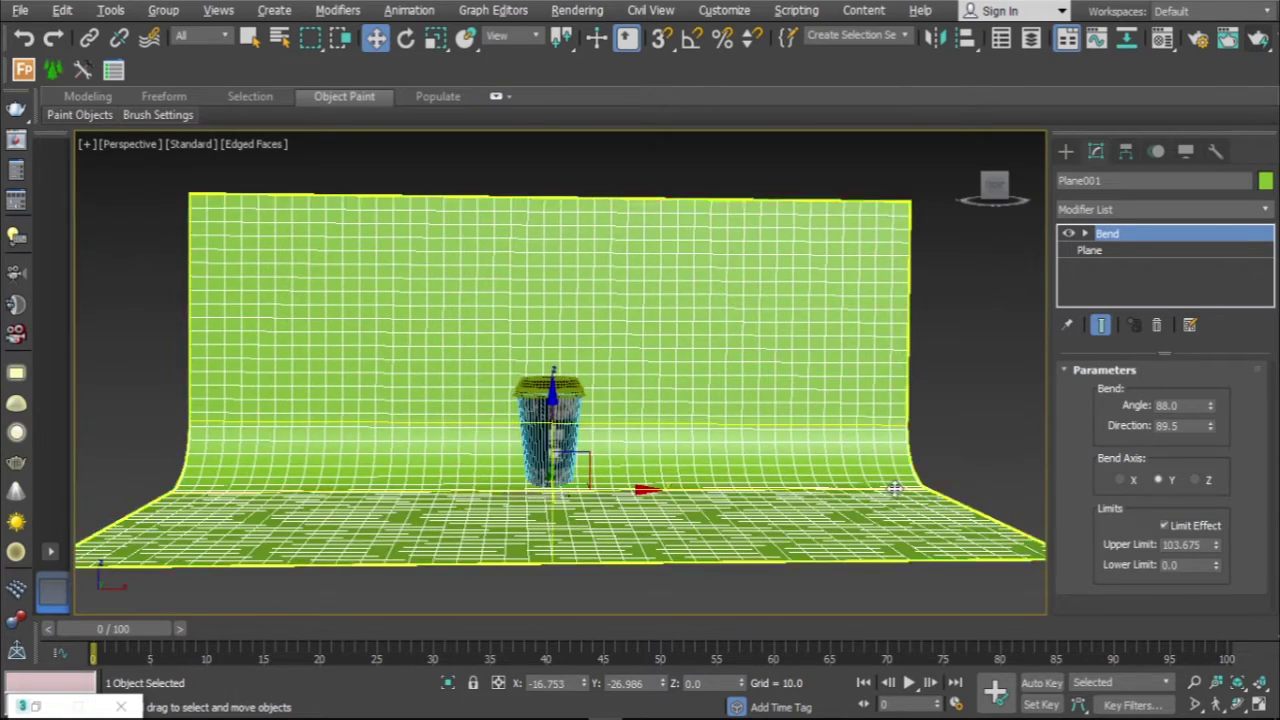
pyautogui.hotkey('alt', 'w')
pyautogui.moveTo(1210, 426); pyautogui.dragTo(1210, 423)
pyautogui.hotkey('alt', 'w')
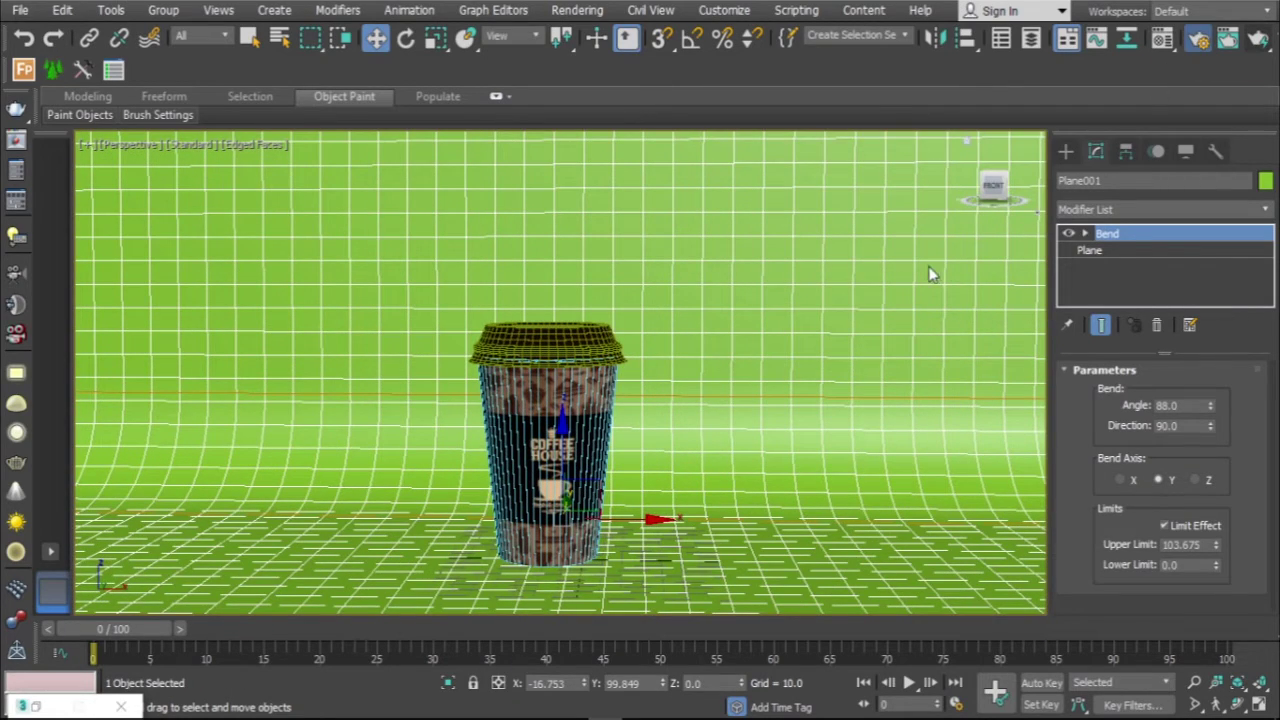
# Turn the third, unused material slot into a VRayMtl
pyautogui.click(1198, 38)
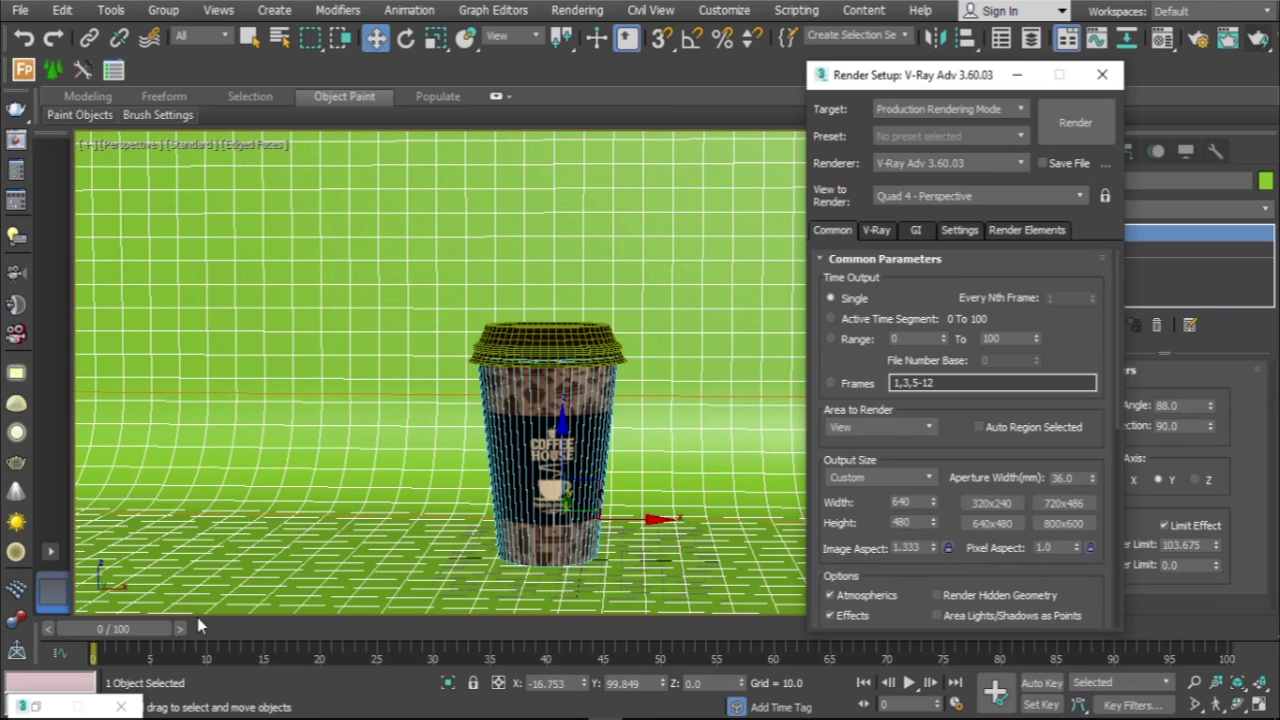
pyautogui.click(1117, 74)
pyautogui.click(1162, 38)
pyautogui.click(953, 128)
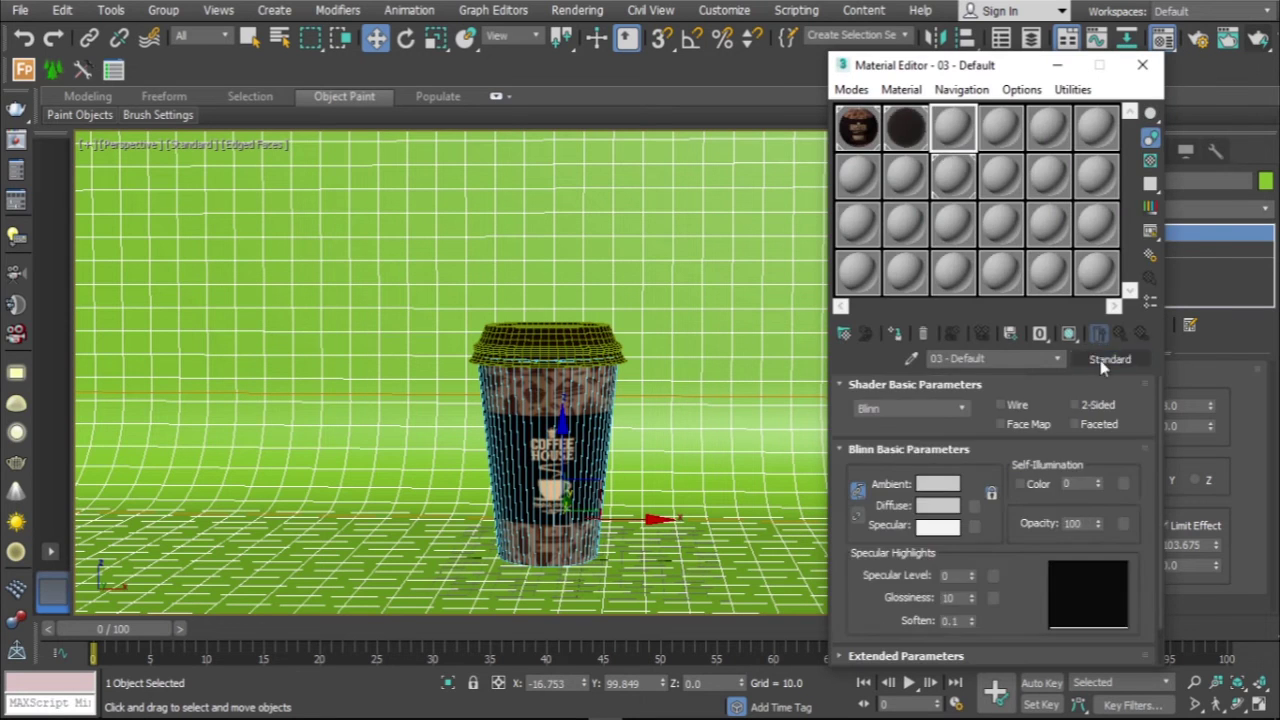
pyautogui.click(1105, 359)
pyautogui.doubleClick(952, 528)
# Give the new VRayMtl a dark grey diffuse colour
pyautogui.click(979, 406)
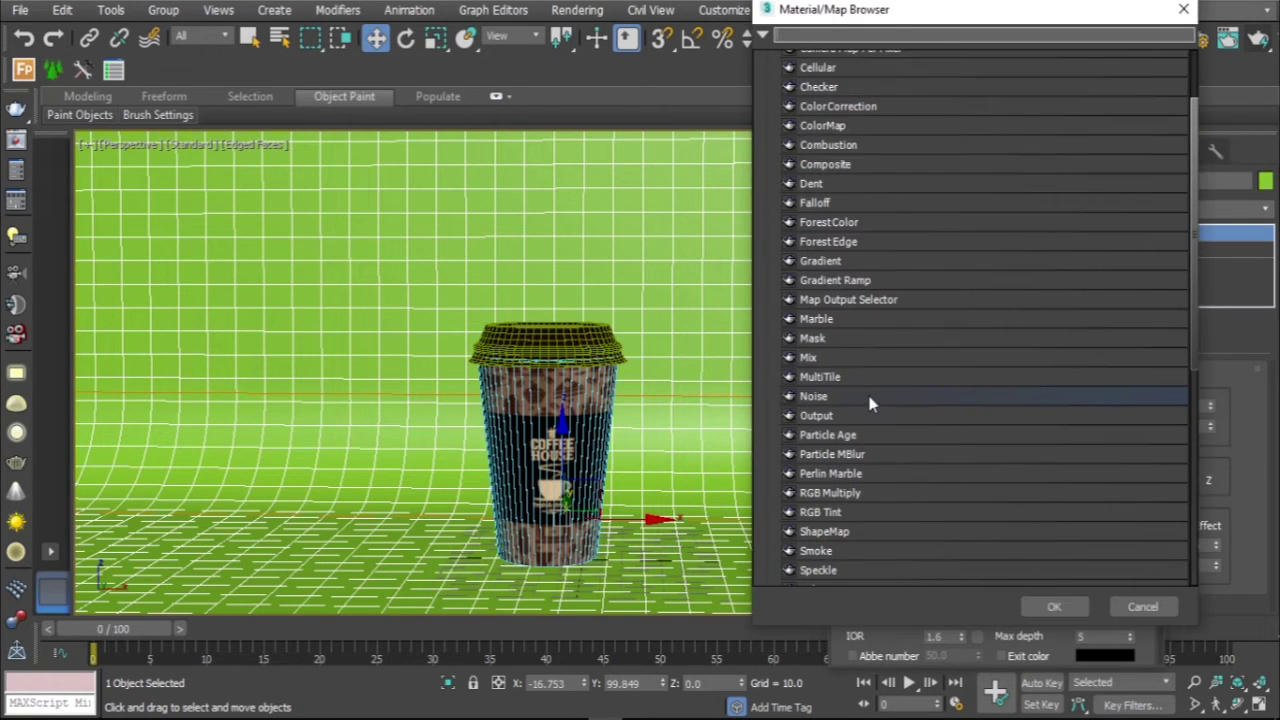
pyautogui.scroll(1, 900, 320)
pyautogui.press('Escape')
pyautogui.click(944, 405)
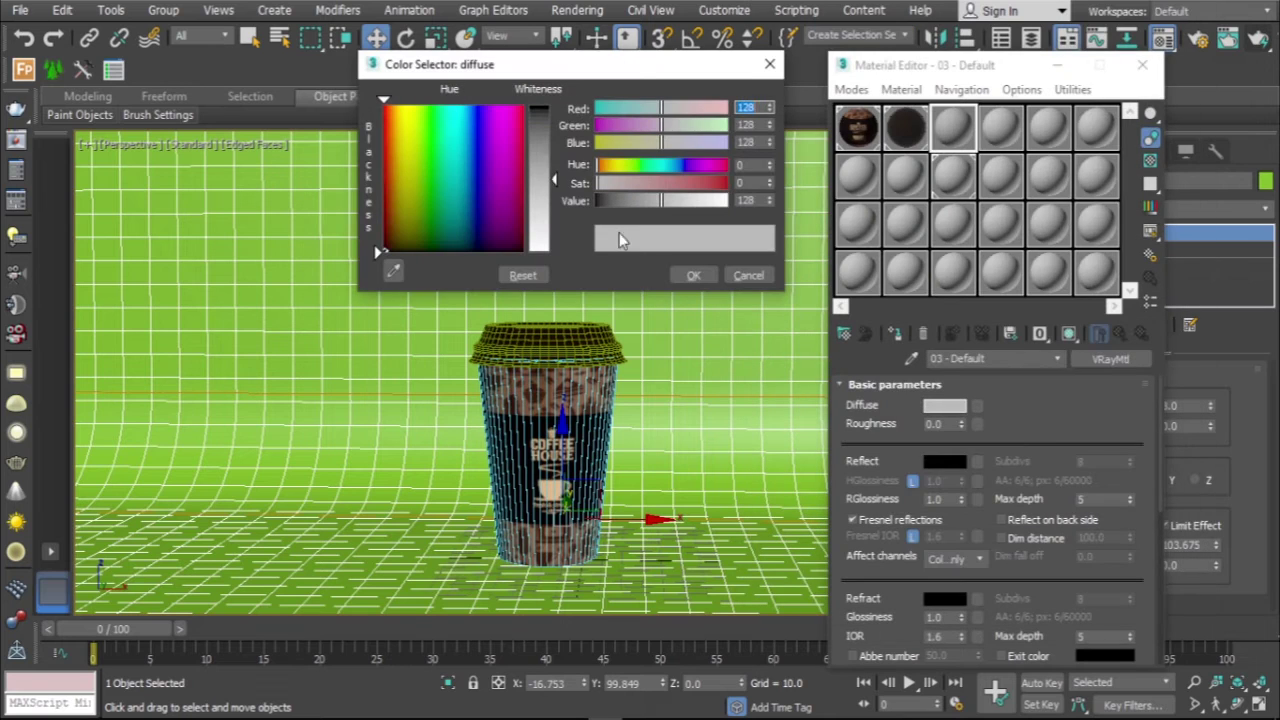
pyautogui.moveTo(558, 182)
pyautogui.mouseDown()
pyautogui.moveTo(555, 118)
pyautogui.moveTo(576, 138)
pyautogui.mouseUp()
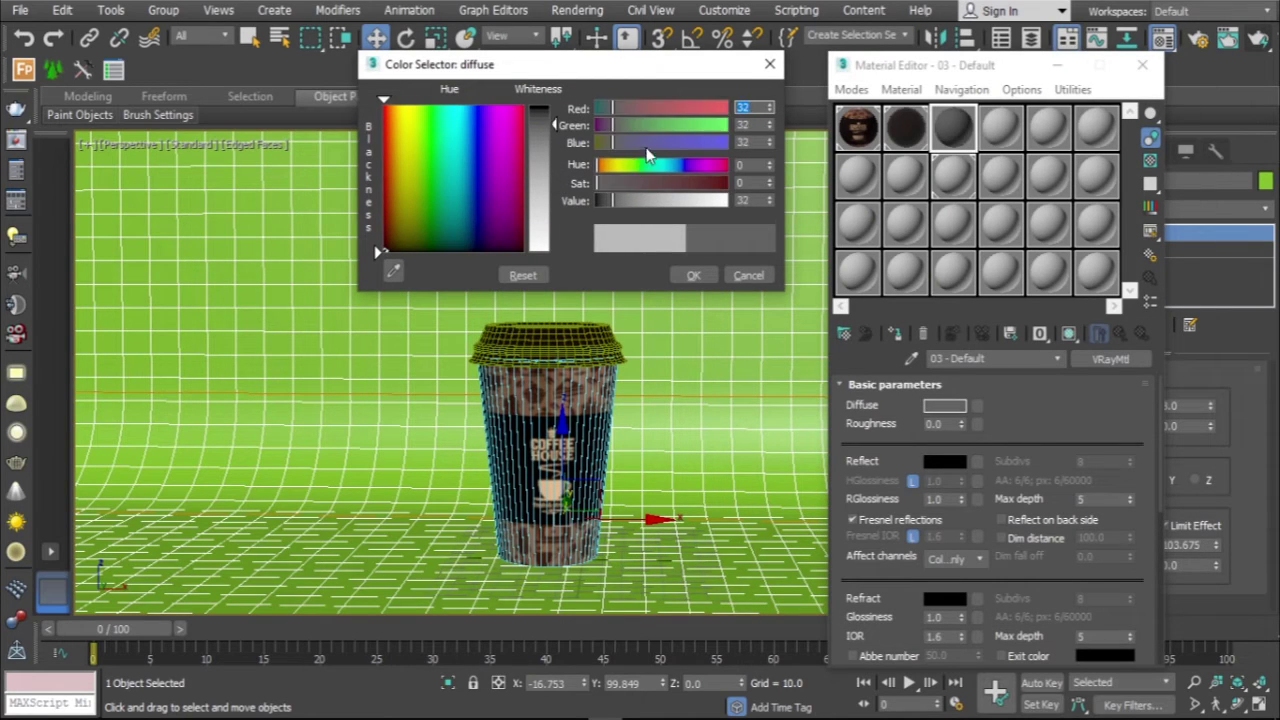
pyautogui.click(688, 276)
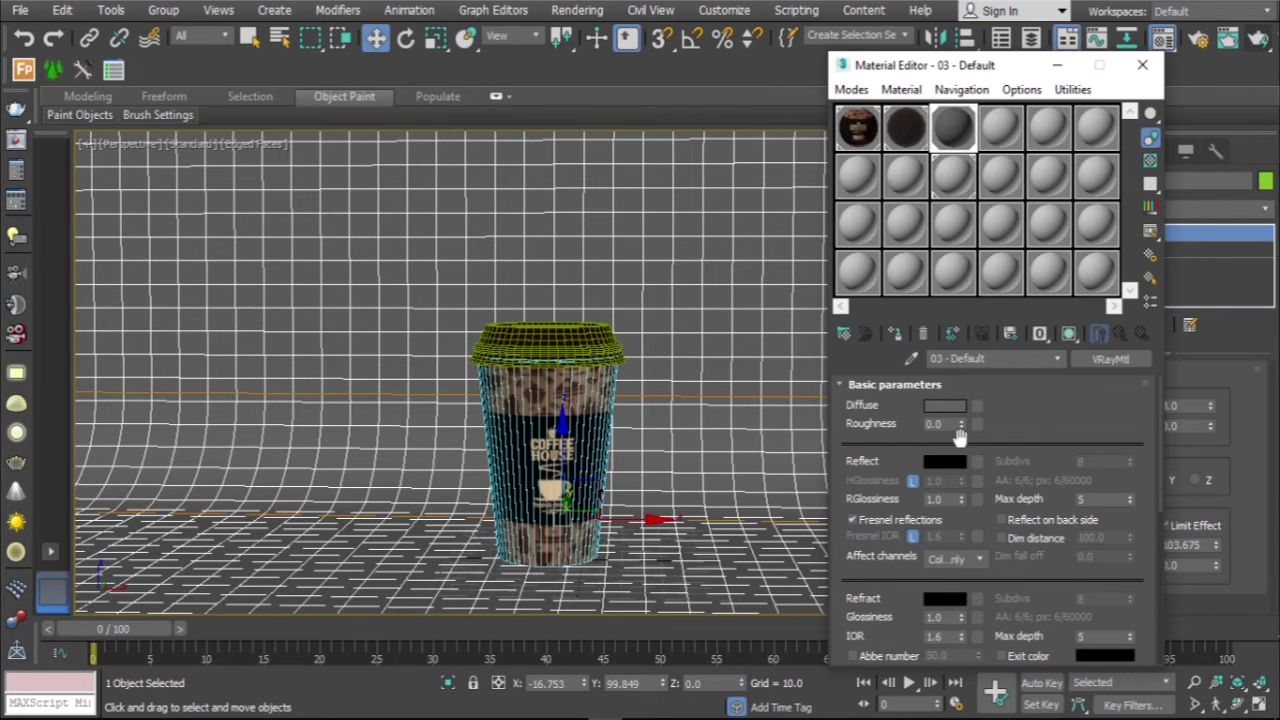
# Set the reflection colour back to black after trying purple and blue tints
pyautogui.scroll(-1, 960, 437)
pyautogui.click(945, 432)
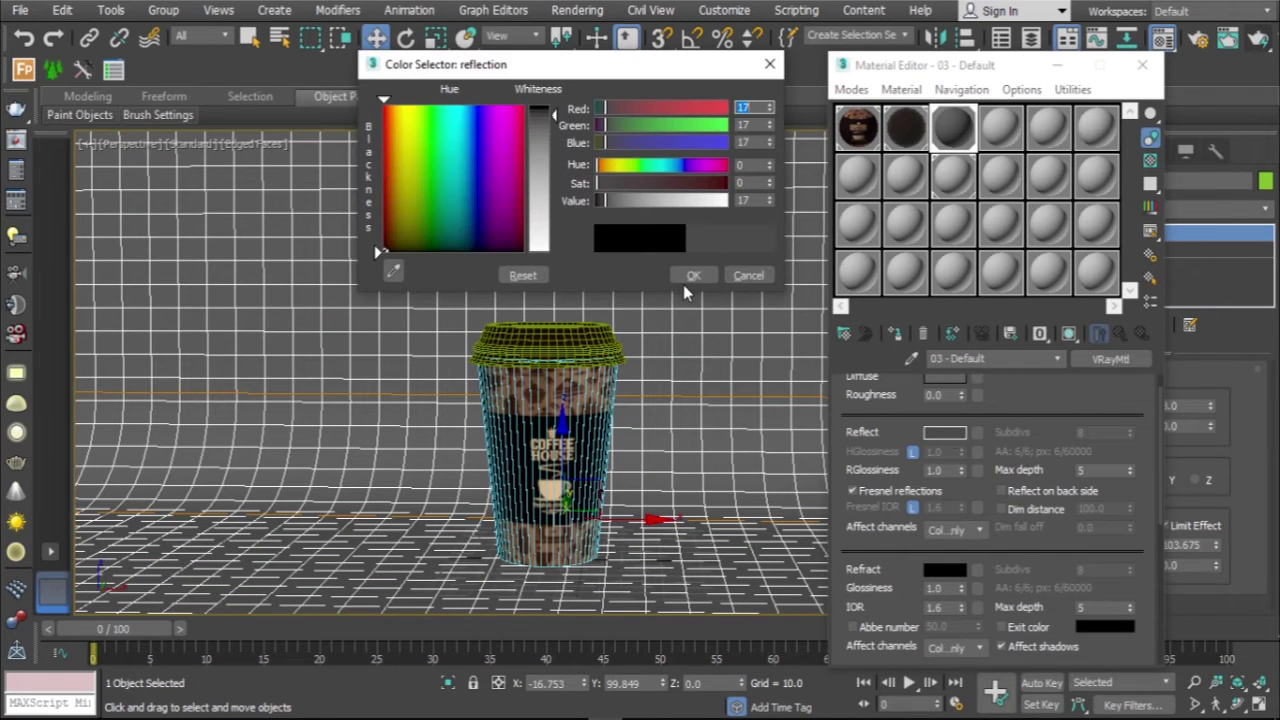
pyautogui.click(684, 283)
pyautogui.click(945, 432)
pyautogui.click(477, 190)
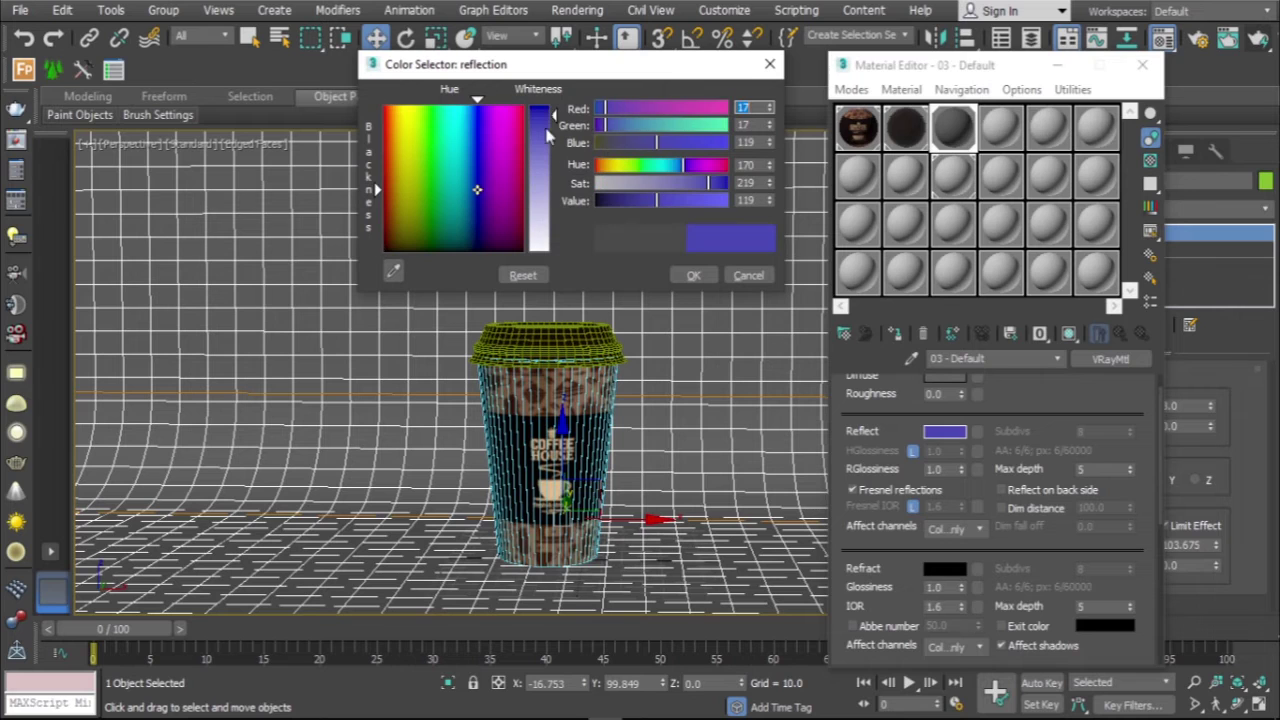
pyautogui.moveTo(546, 128); pyautogui.dragTo(546, 102)
pyautogui.moveTo(654, 199); pyautogui.dragTo(600, 199)
pyautogui.click(693, 275)
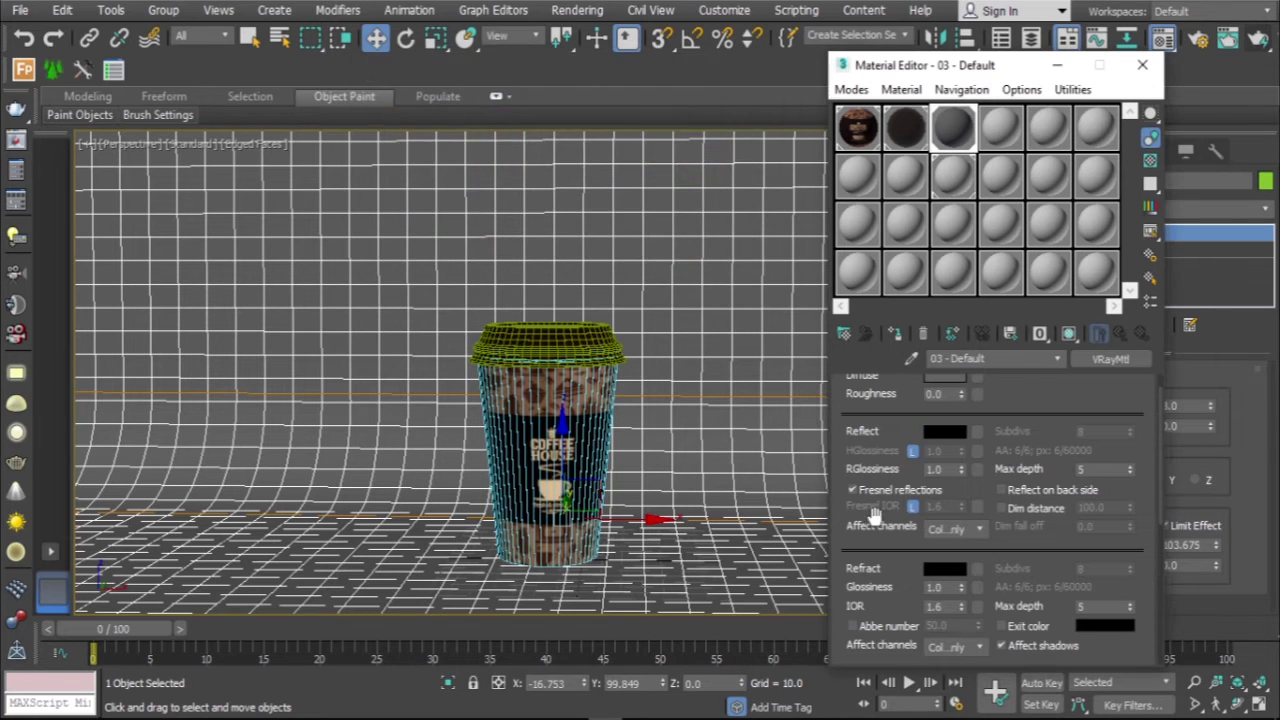
# Set the refraction colour to very dark blue (0,0,25) and close the Material Editor
pyautogui.scroll(-3, 871, 508)
pyautogui.click(945, 481)
pyautogui.moveTo(603, 142)
pyautogui.mouseDown()
pyautogui.moveTo(660, 142)
pyautogui.moveTo(650, 148)
pyautogui.mouseUp()
pyautogui.click(477, 192)
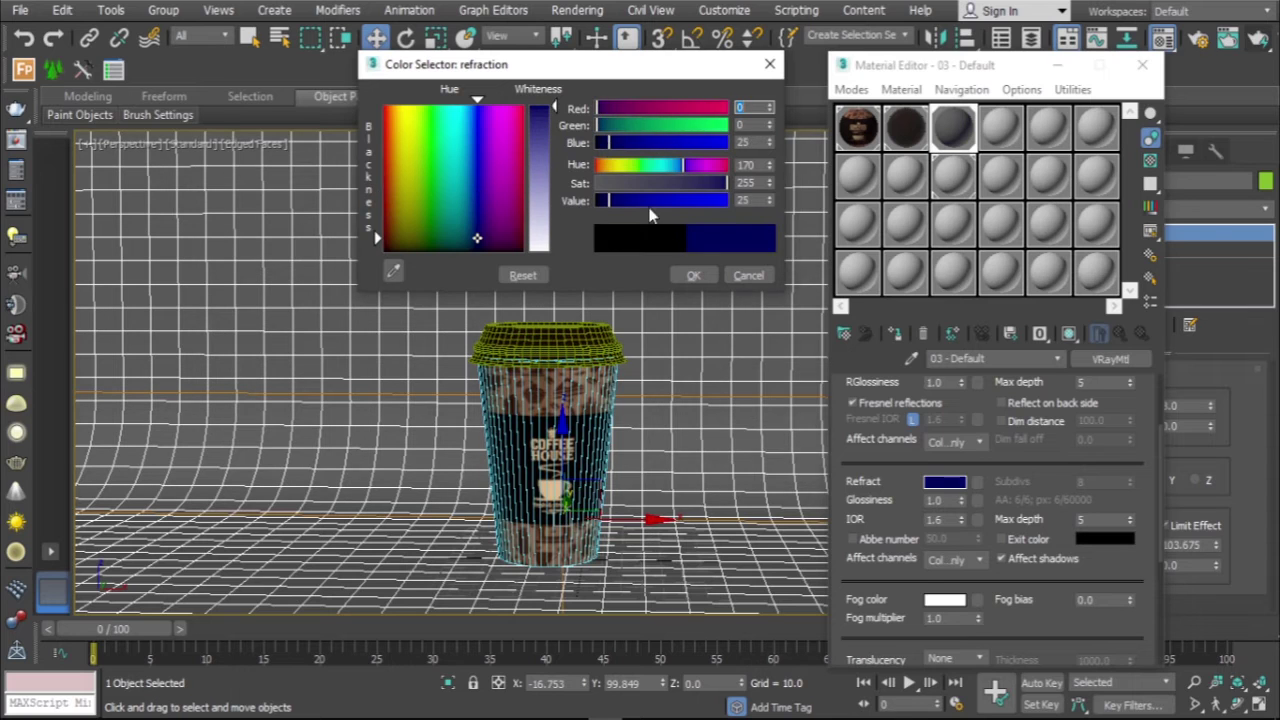
pyautogui.click(693, 275)
pyautogui.click(1142, 64)
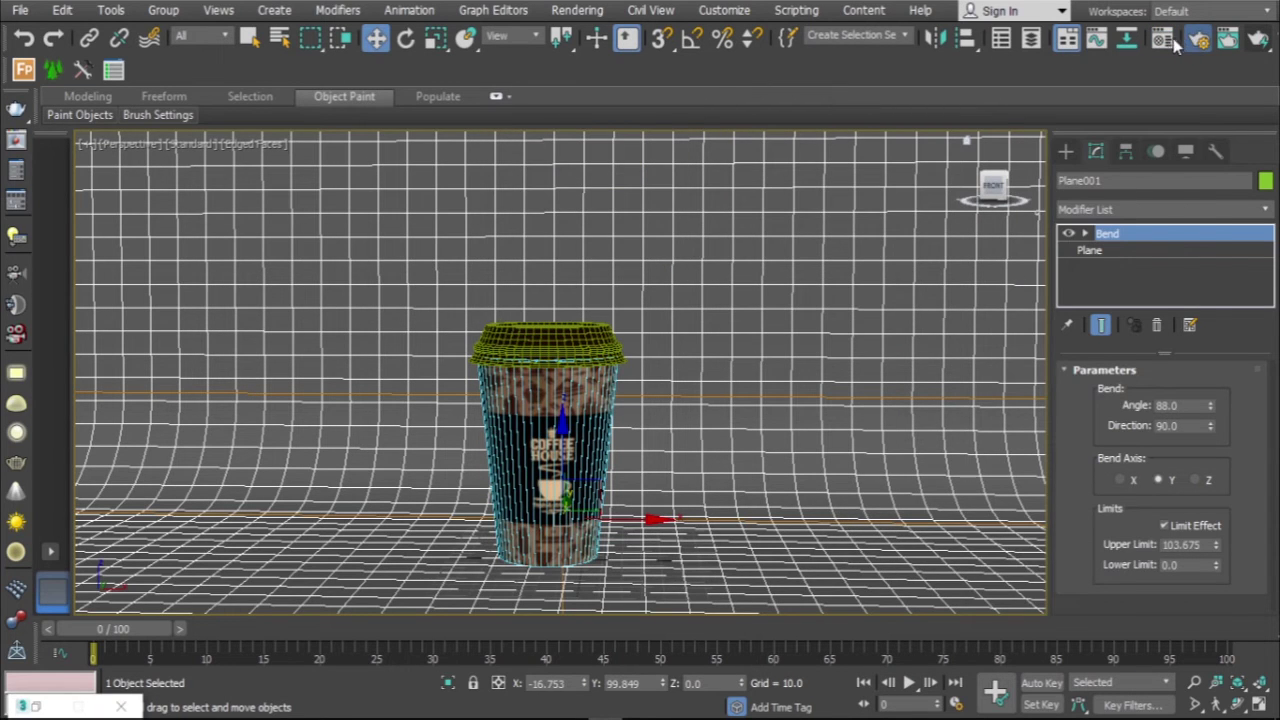
# Draw a VRayLight plane light on the floor left of the cup
pyautogui.click(1197, 37)
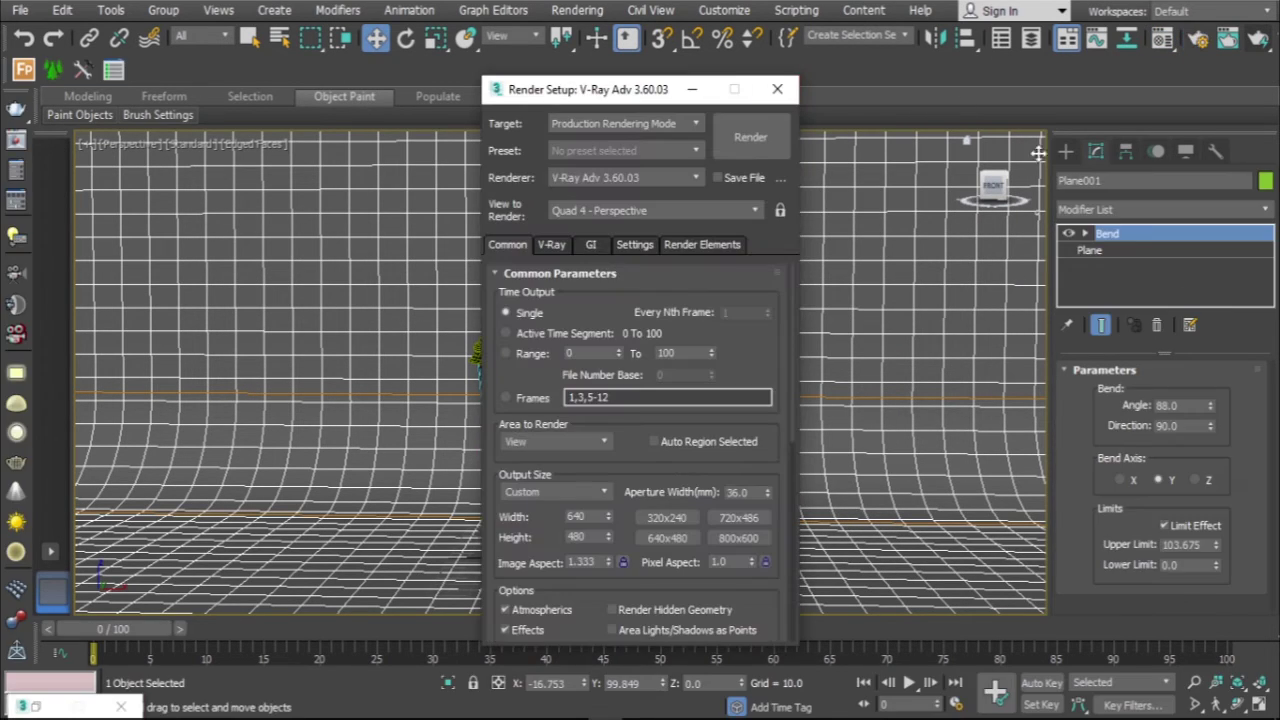
pyautogui.click(779, 93)
pyautogui.click(1065, 150)
pyautogui.click(1112, 179)
pyautogui.click(1160, 207)
pyautogui.click(1100, 262)
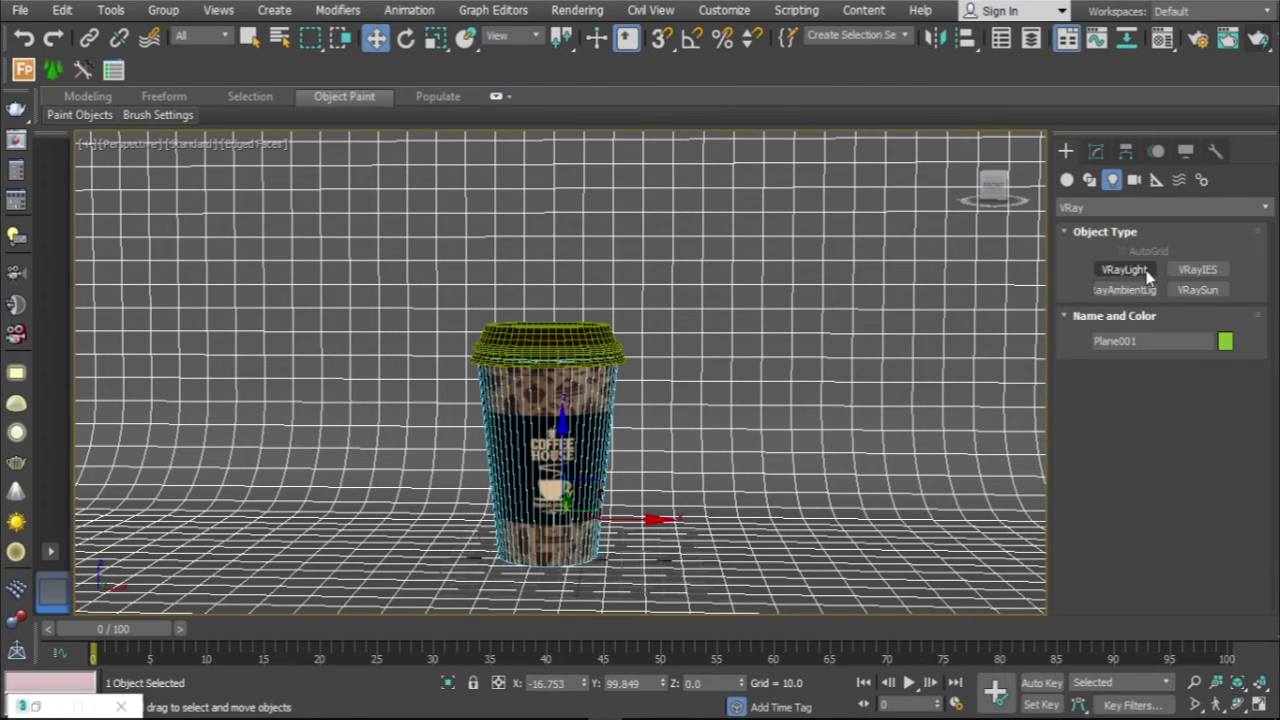
pyautogui.click(1124, 269)
pyautogui.moveTo(312, 590); pyautogui.dragTo(395, 530)
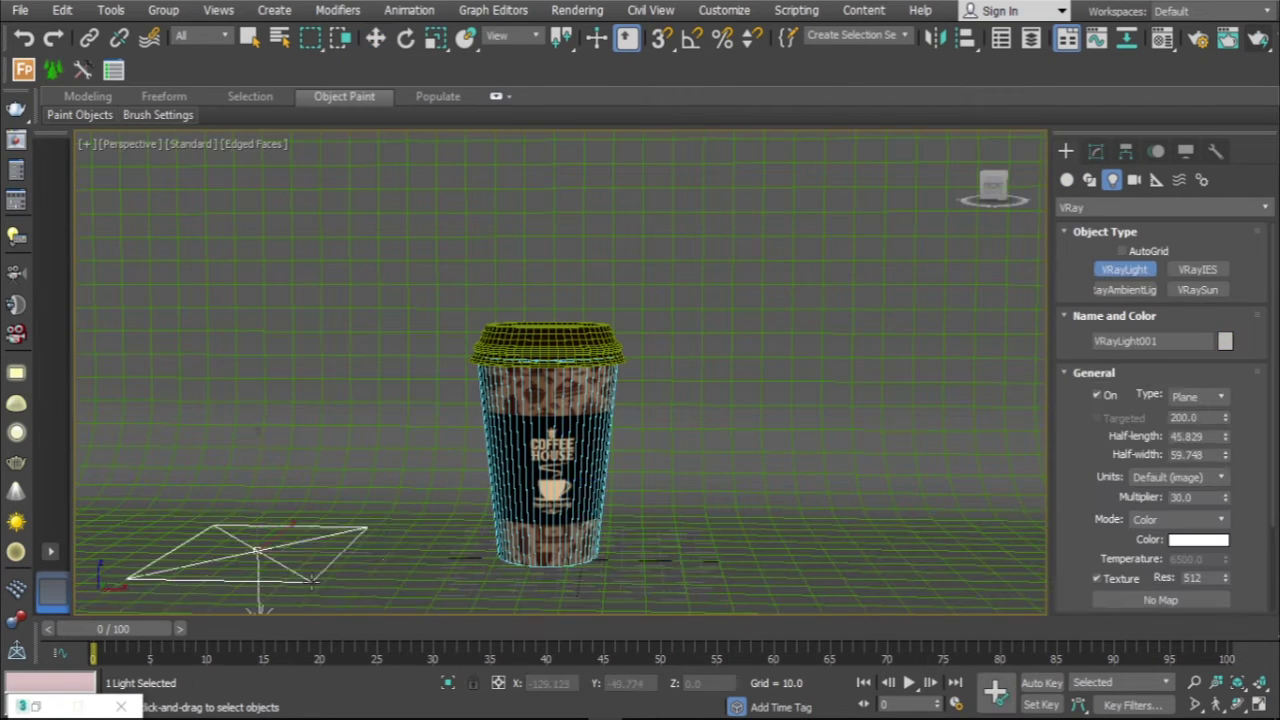
# Set the new light's colour to cyan
pyautogui.scroll(-3, 395, 493)
pyautogui.click(1095, 150)
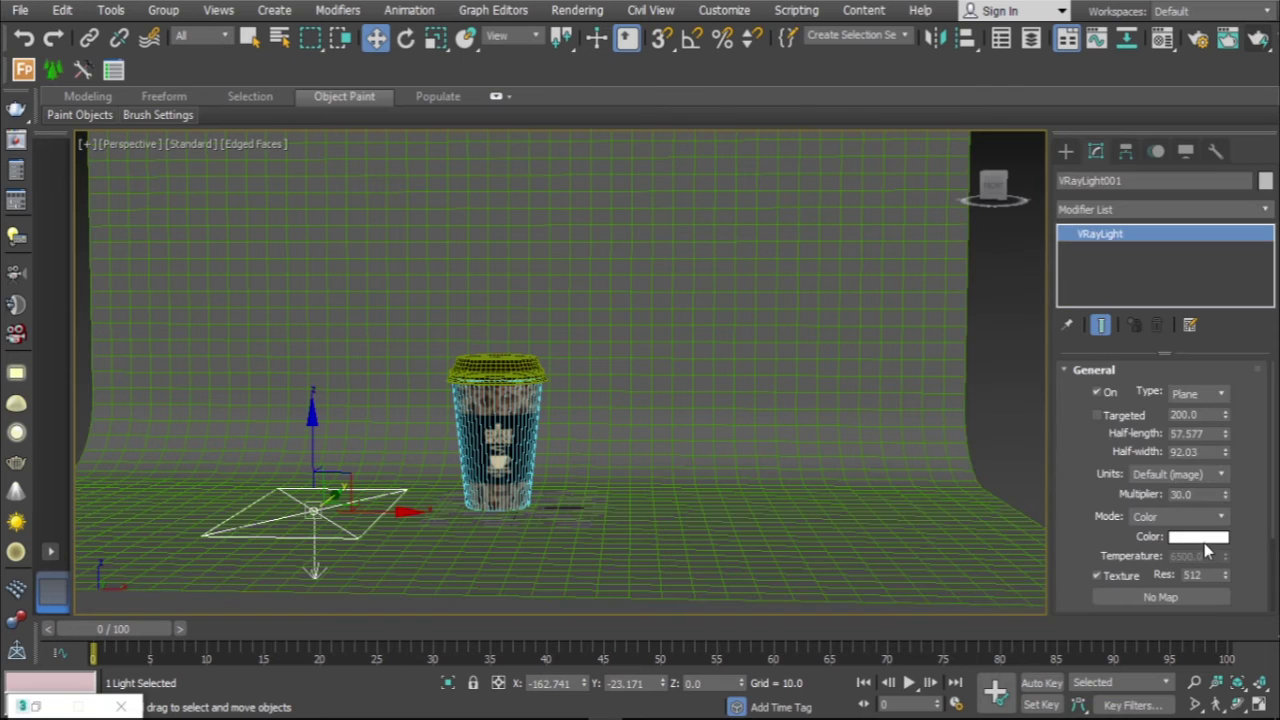
pyautogui.click(1200, 537)
pyautogui.moveTo(609, 144); pyautogui.dragTo(732, 144)
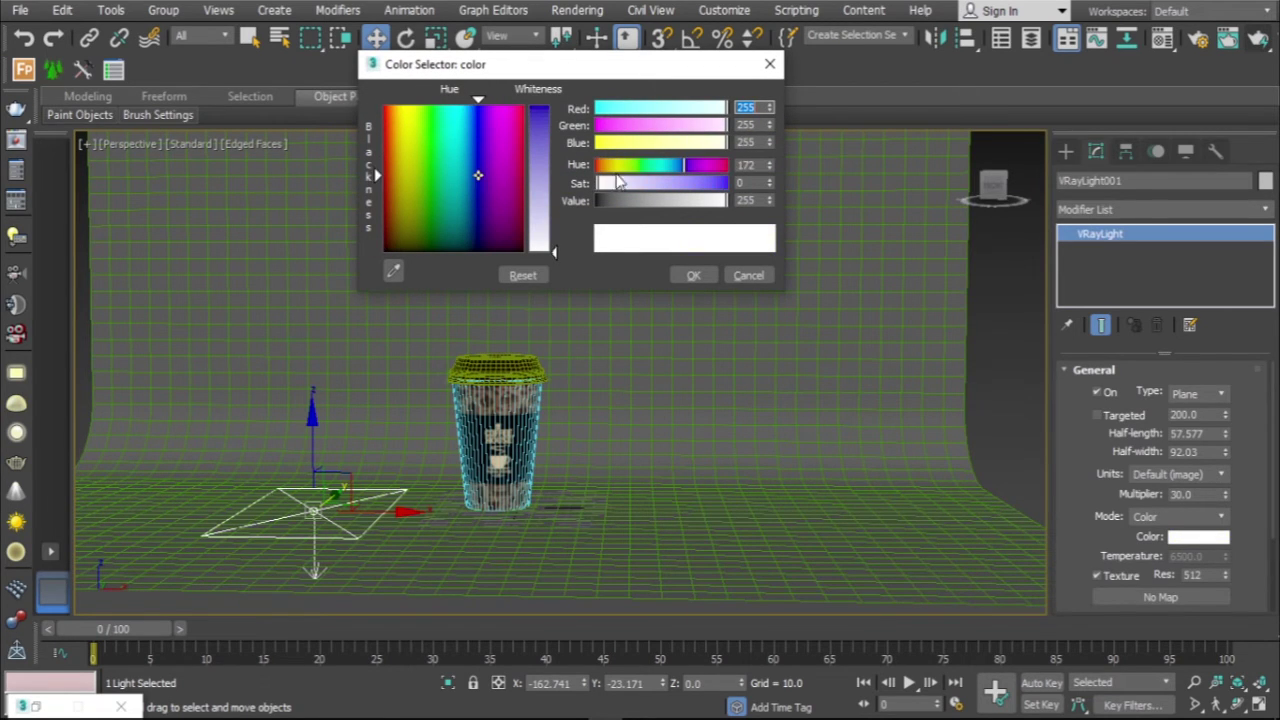
pyautogui.moveTo(618, 183)
pyautogui.mouseDown()
pyautogui.moveTo(708, 183)
pyautogui.moveTo(668, 165)
pyautogui.mouseUp()
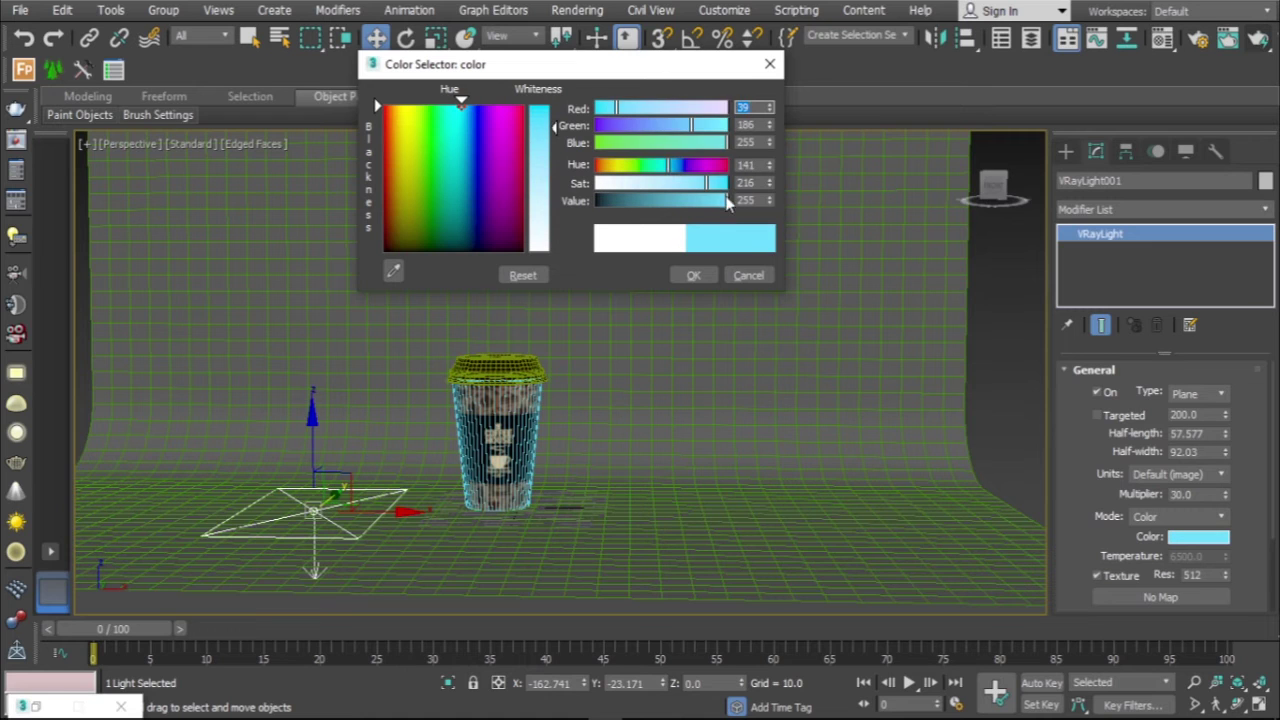
pyautogui.moveTo(727, 202); pyautogui.dragTo(689, 200)
pyautogui.click(693, 275)
# Raise the light high on the cup's left and tilt it about 46° toward the cup
pyautogui.moveTo(314, 418); pyautogui.dragTo(310, 136)
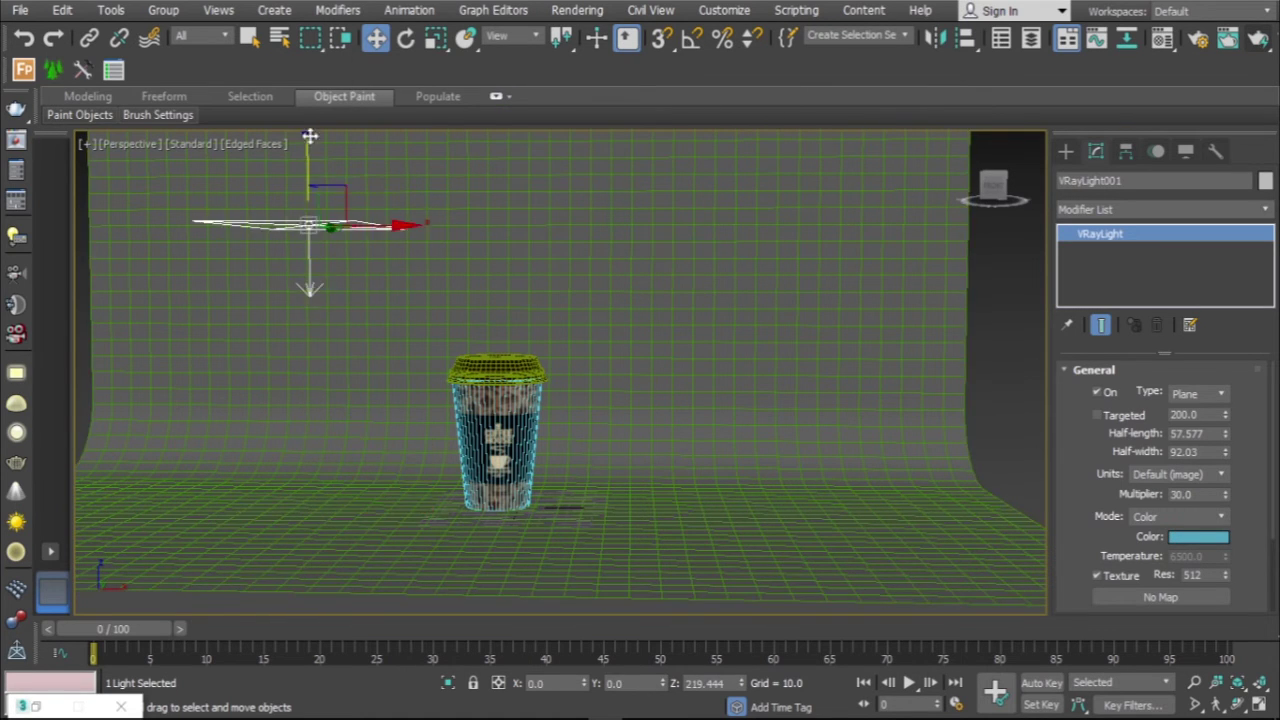
pyautogui.hotkey('alt', 'w')
pyautogui.moveTo(821, 228)
pyautogui.mouseDown()
pyautogui.moveTo(821, 210)
pyautogui.moveTo(730, 212)
pyautogui.mouseUp()
pyautogui.press('e')
pyautogui.moveTo(760, 140); pyautogui.dragTo(700, 150)
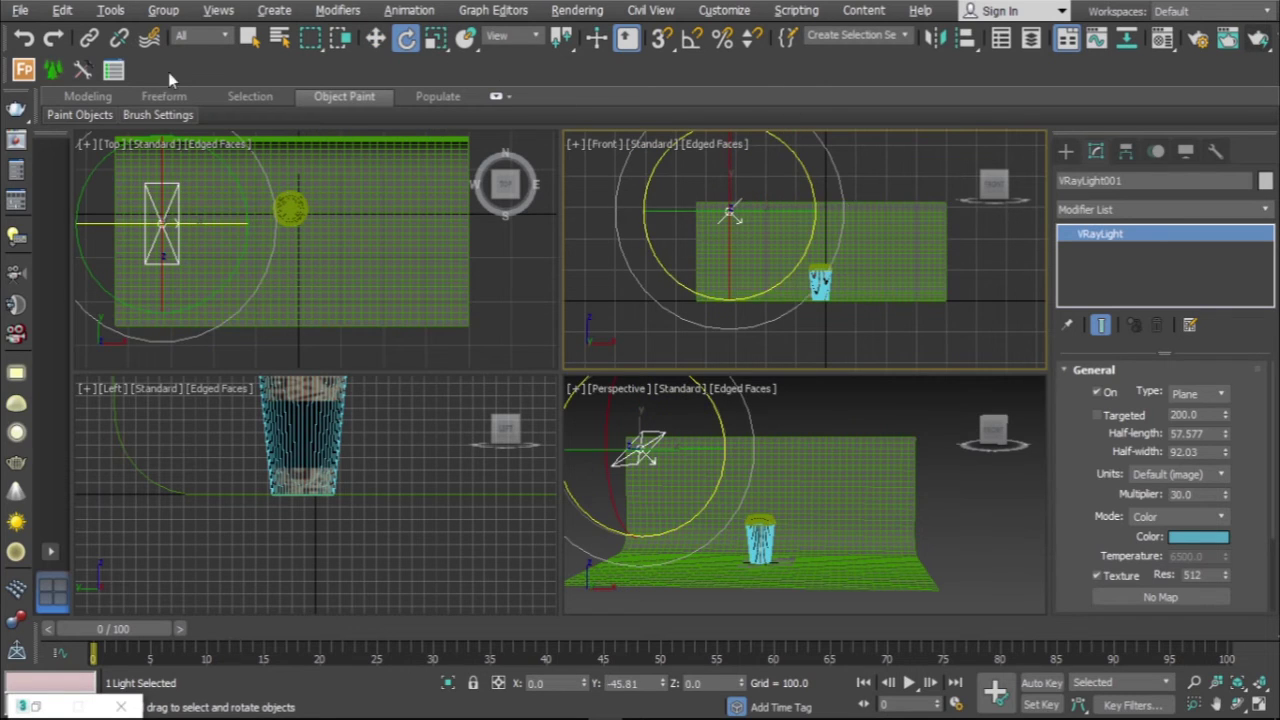
# Clone the light to the cup's right as VRayLight002 and tilt it about 99° toward the cup
pyautogui.press('w')
pyautogui.moveTo(162, 192); pyautogui.dragTo(162, 173)
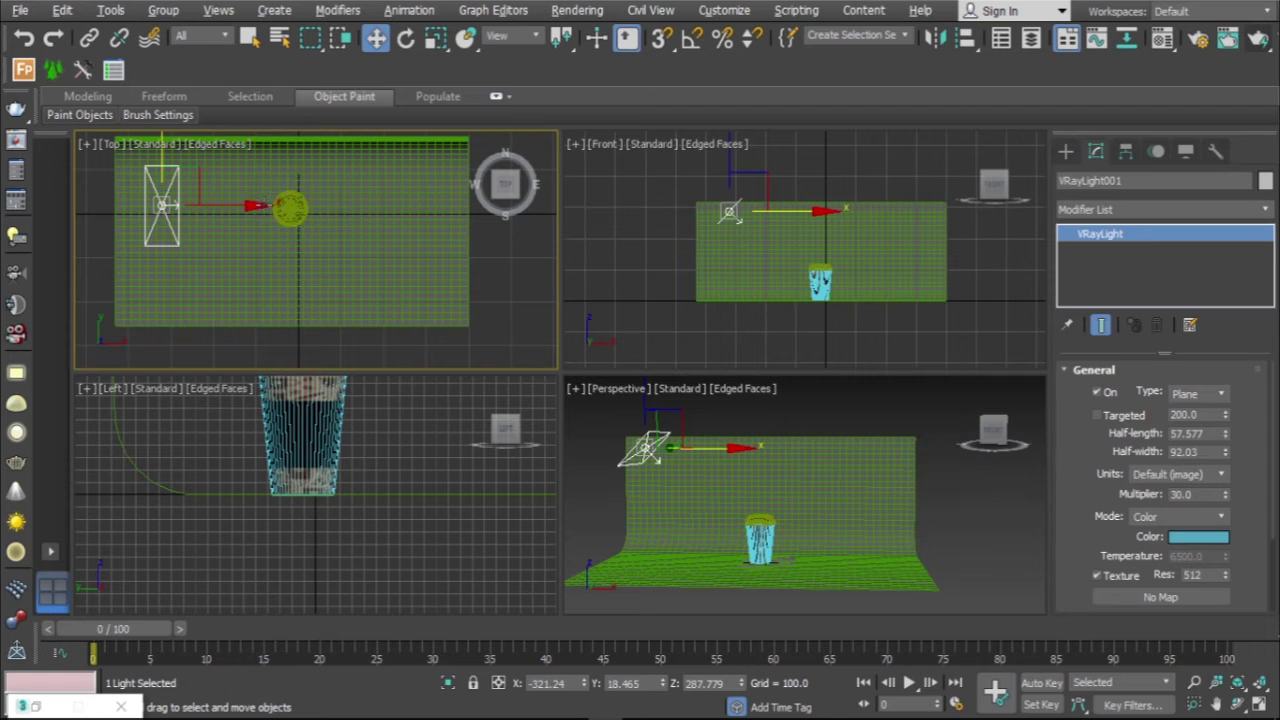
pyautogui.keyDown('shift'); pyautogui.moveTo(254, 205); pyautogui.dragTo(560, 211); pyautogui.keyUp('shift')
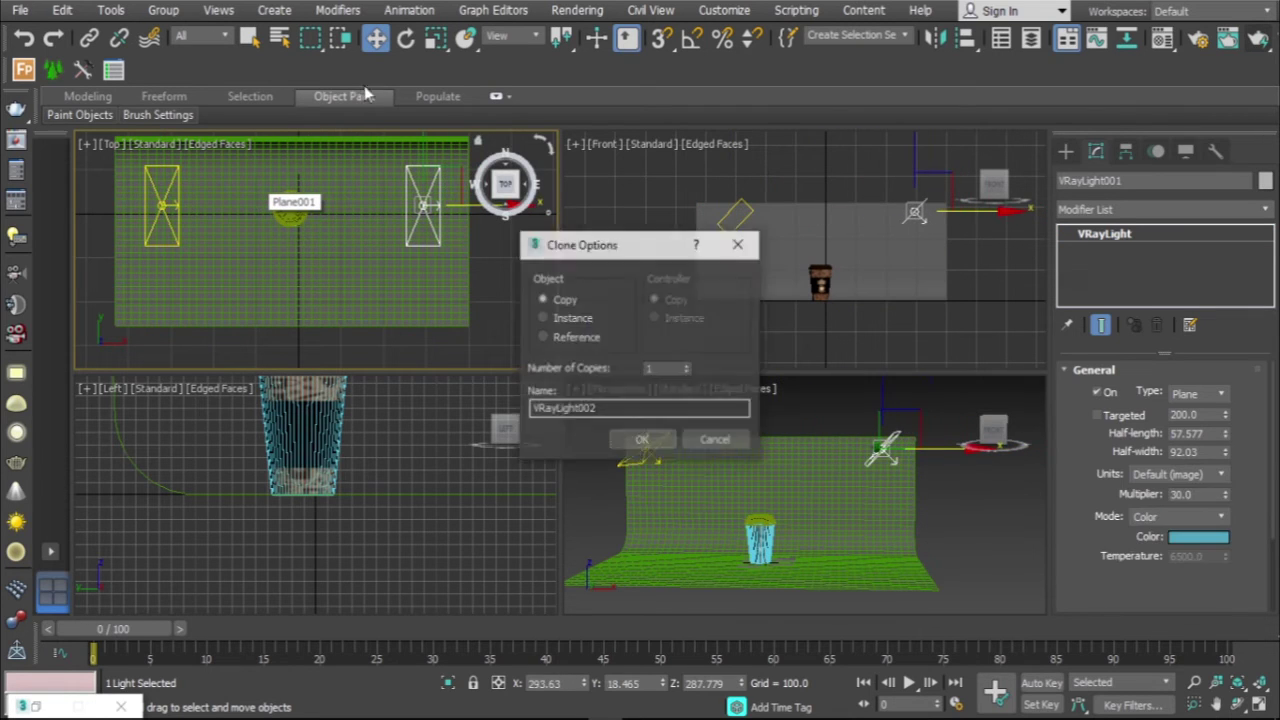
pyautogui.press('Return')
pyautogui.click(405, 38)
pyautogui.moveTo(830, 230); pyautogui.dragTo(705, 303)
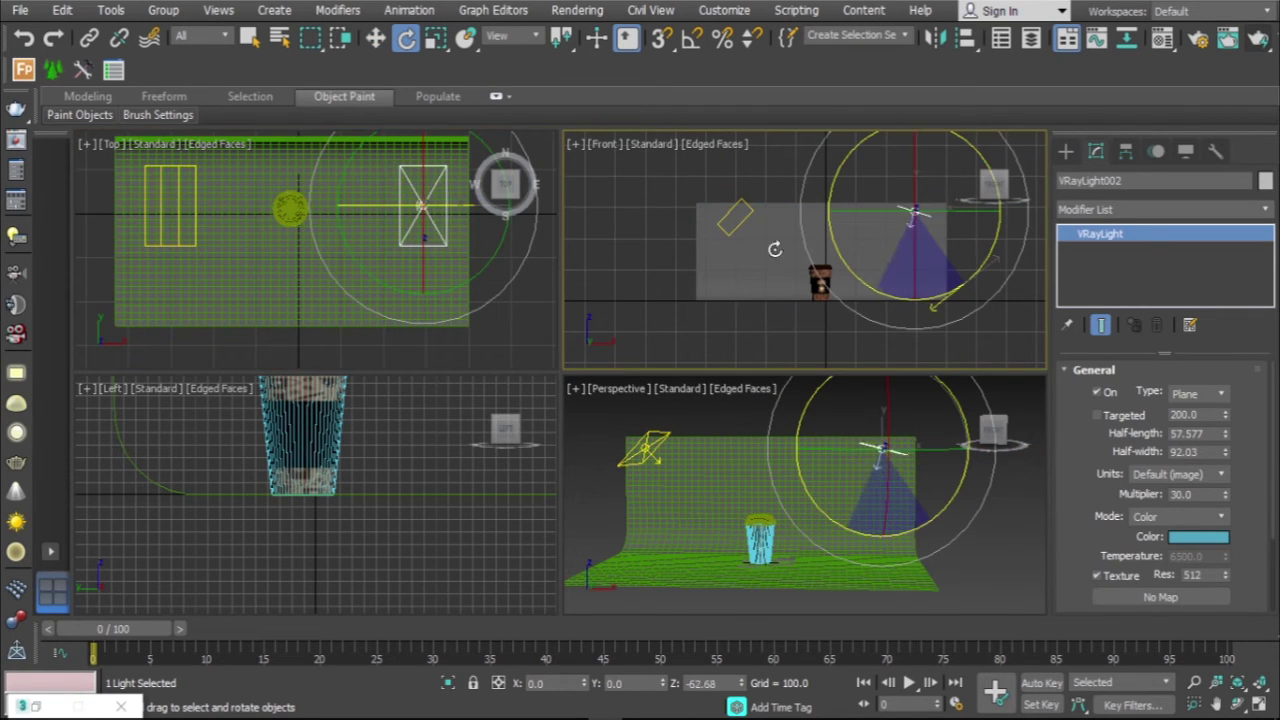
# Colour VRayLight002 dark pink and maximize the Perspective view
pyautogui.click(1198, 537)
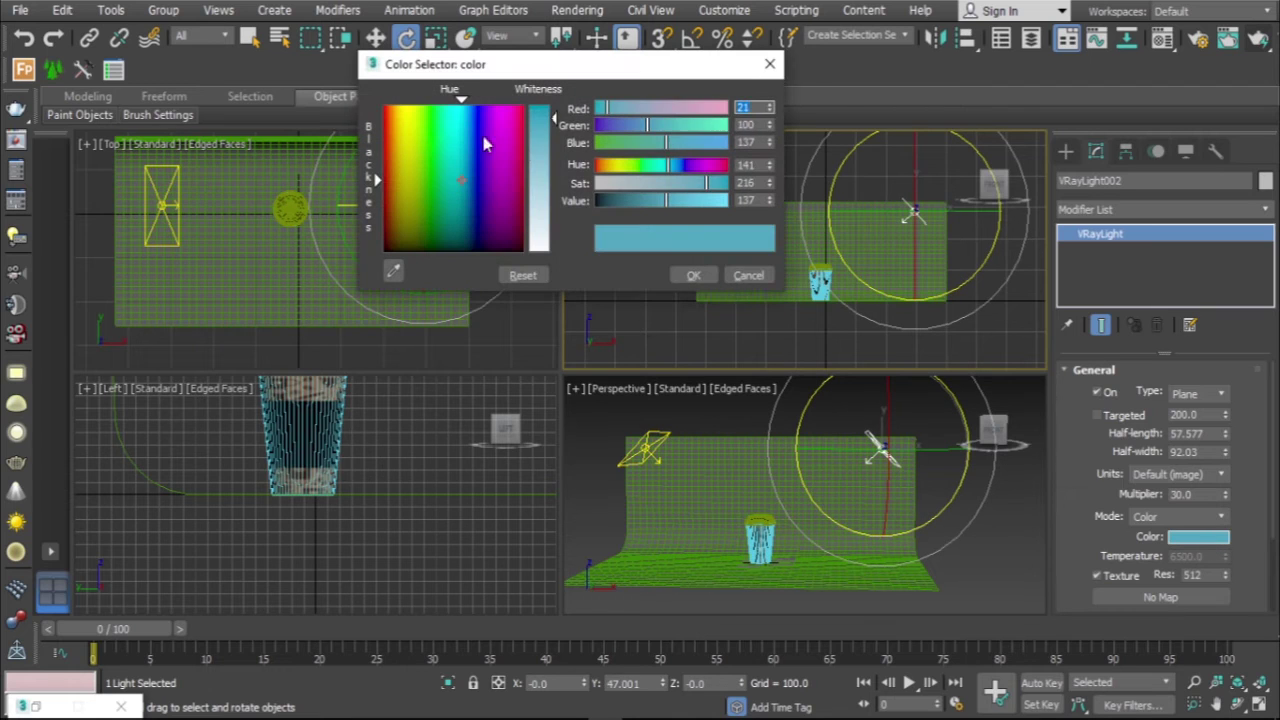
pyautogui.click(508, 162)
pyautogui.click(519, 205)
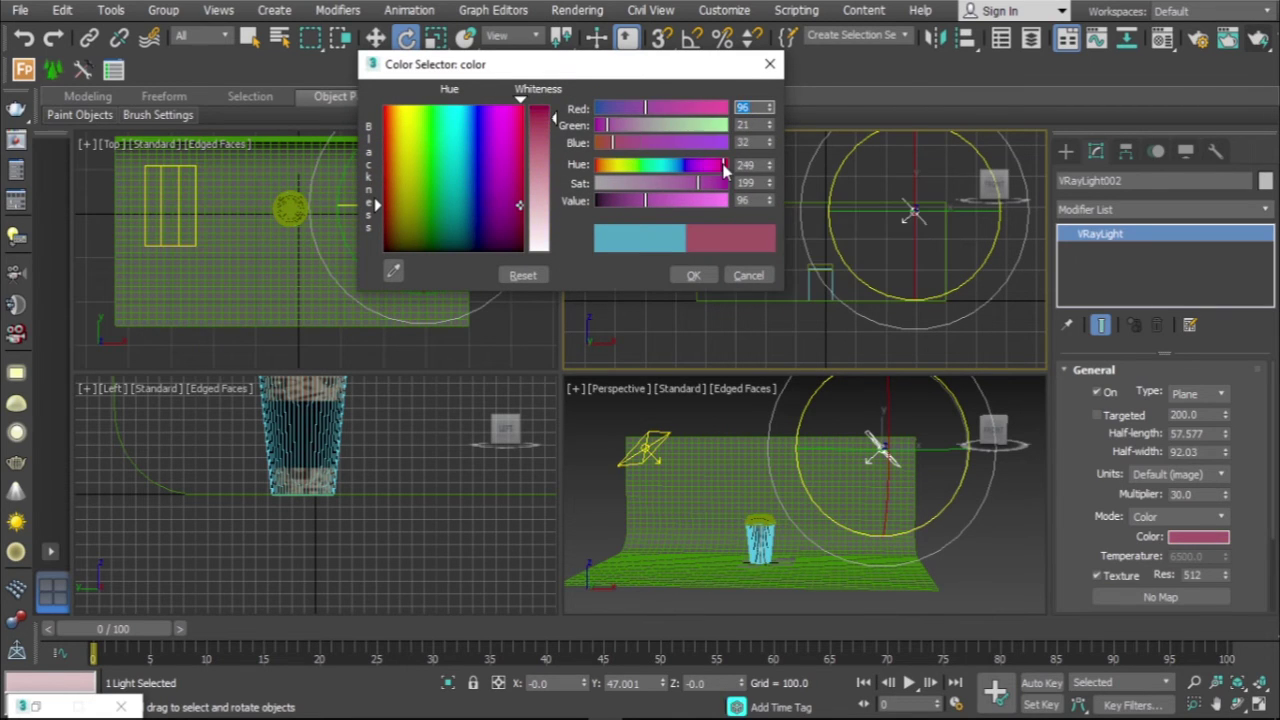
pyautogui.click(693, 275)
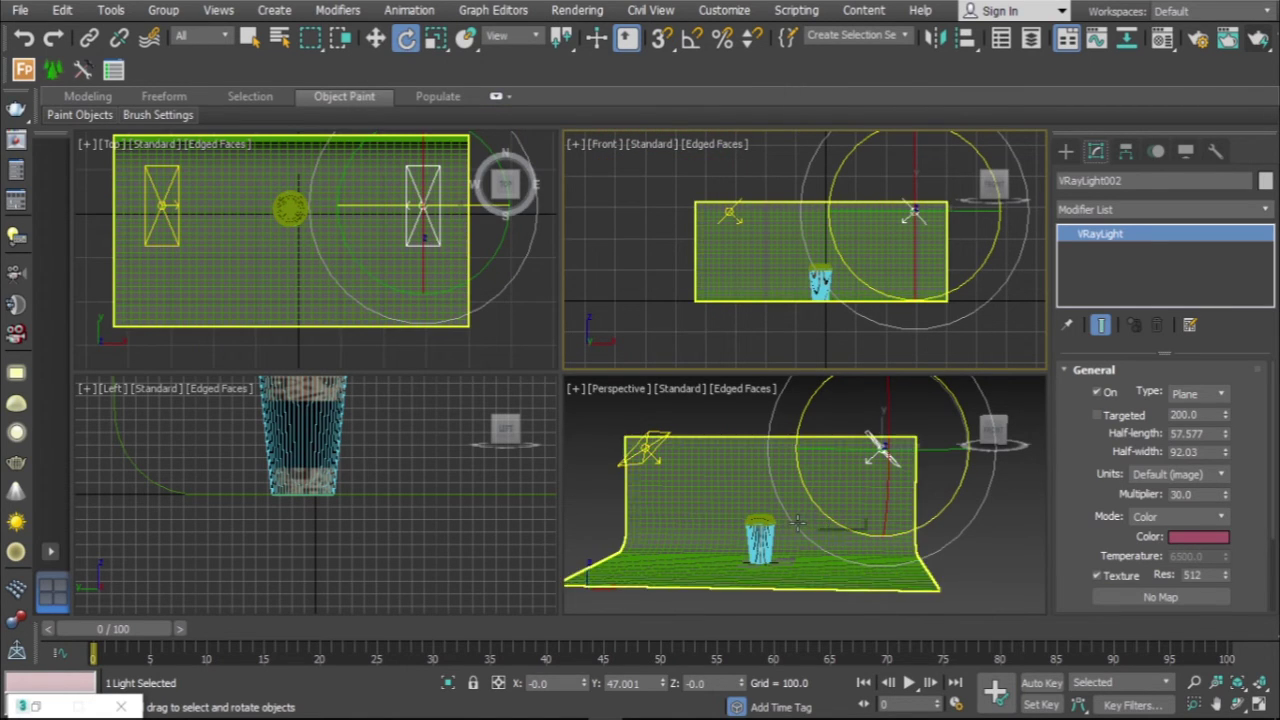
pyautogui.hotkey('alt', 'w')
pyautogui.scroll(2, 470, 465)
# Turn on the safe frame in the Perspective view
pyautogui.scroll(2, 480, 465)
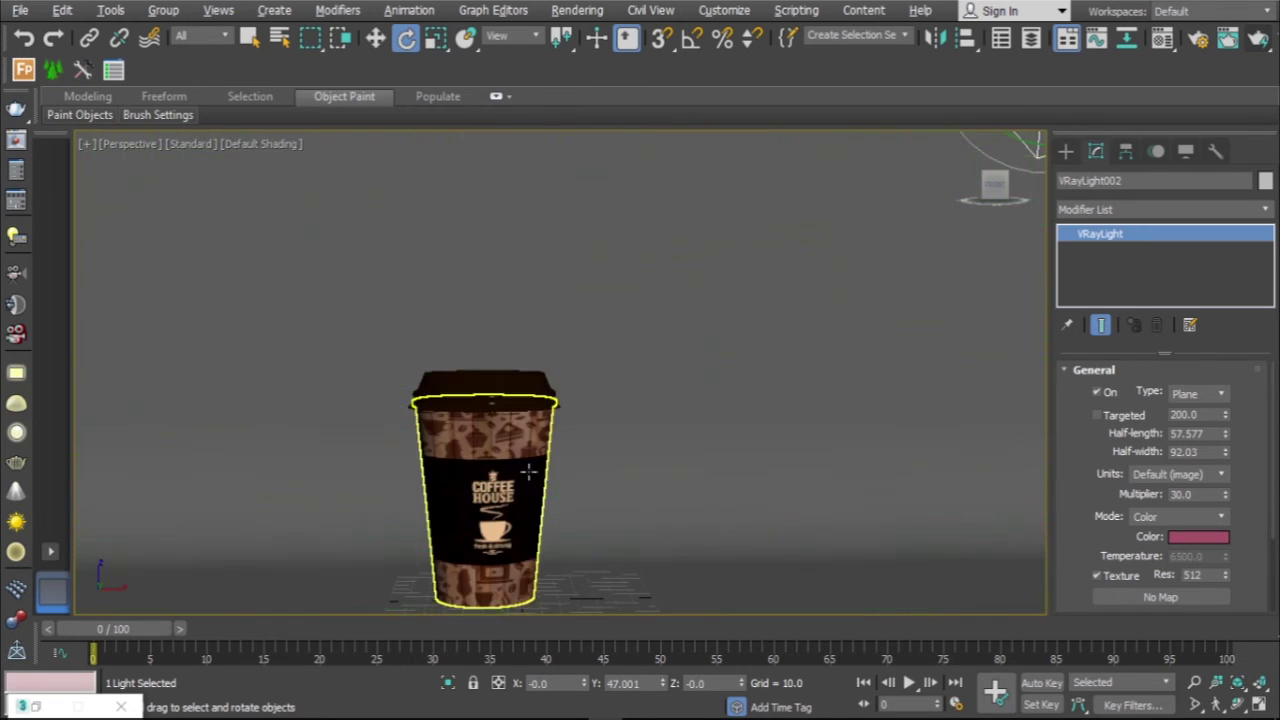
pyautogui.scroll(2, 500, 461)
pyautogui.scroll(-2, 499, 461)
pyautogui.hotkey('shift', 'f')
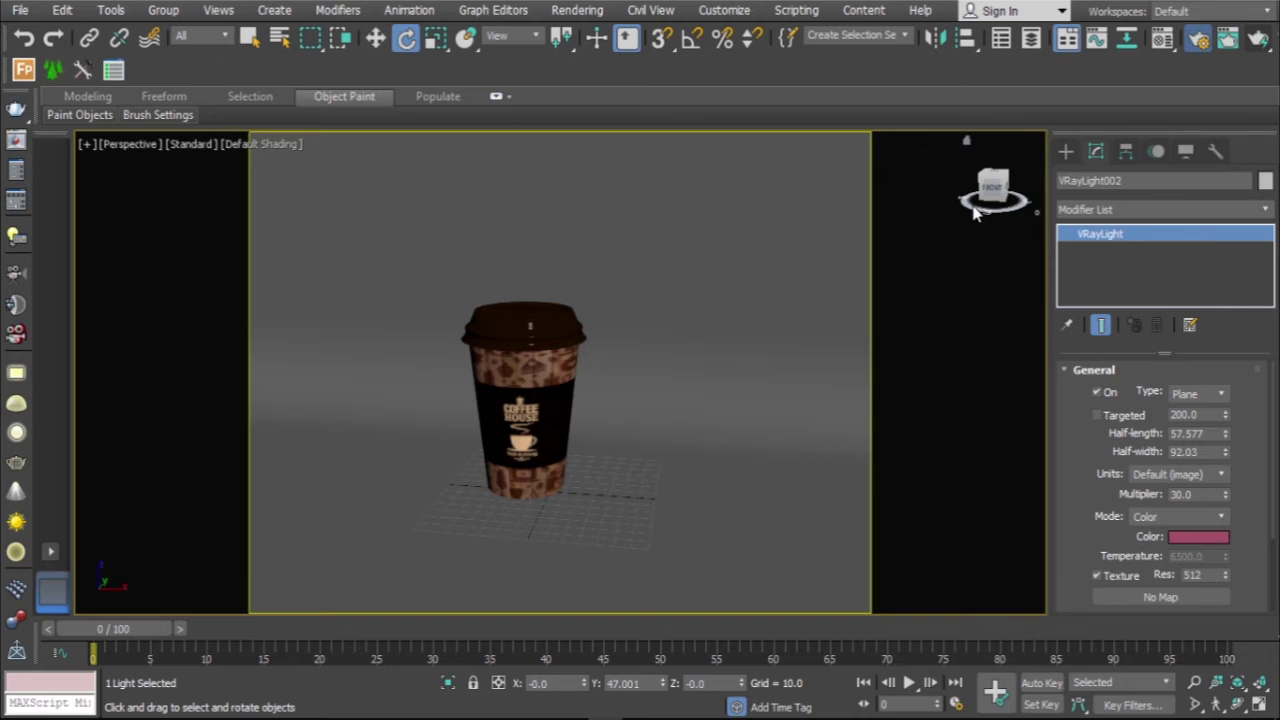
# Set the V-Ray image sampler type to Bucket and start the render
pyautogui.press('F10')
pyautogui.click(551, 244)
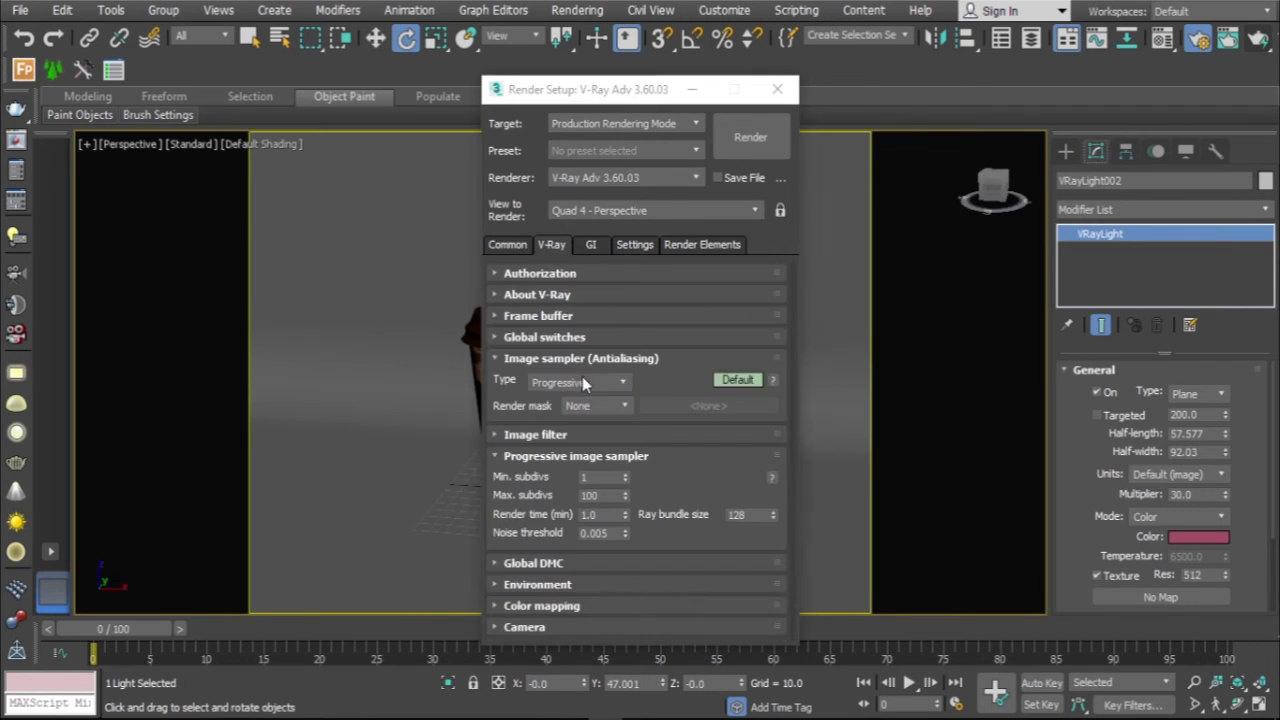
pyautogui.click(578, 382)
pyautogui.click(560, 400)
pyautogui.click(507, 244)
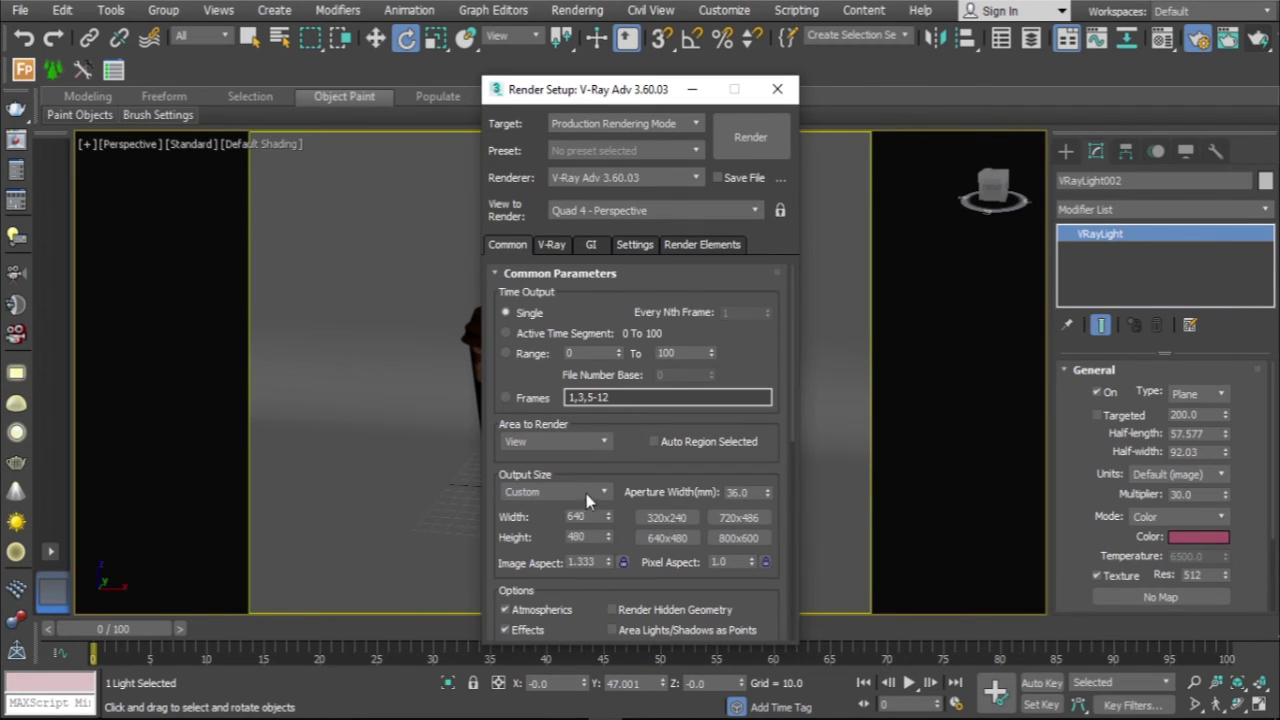
pyautogui.click(750, 137)
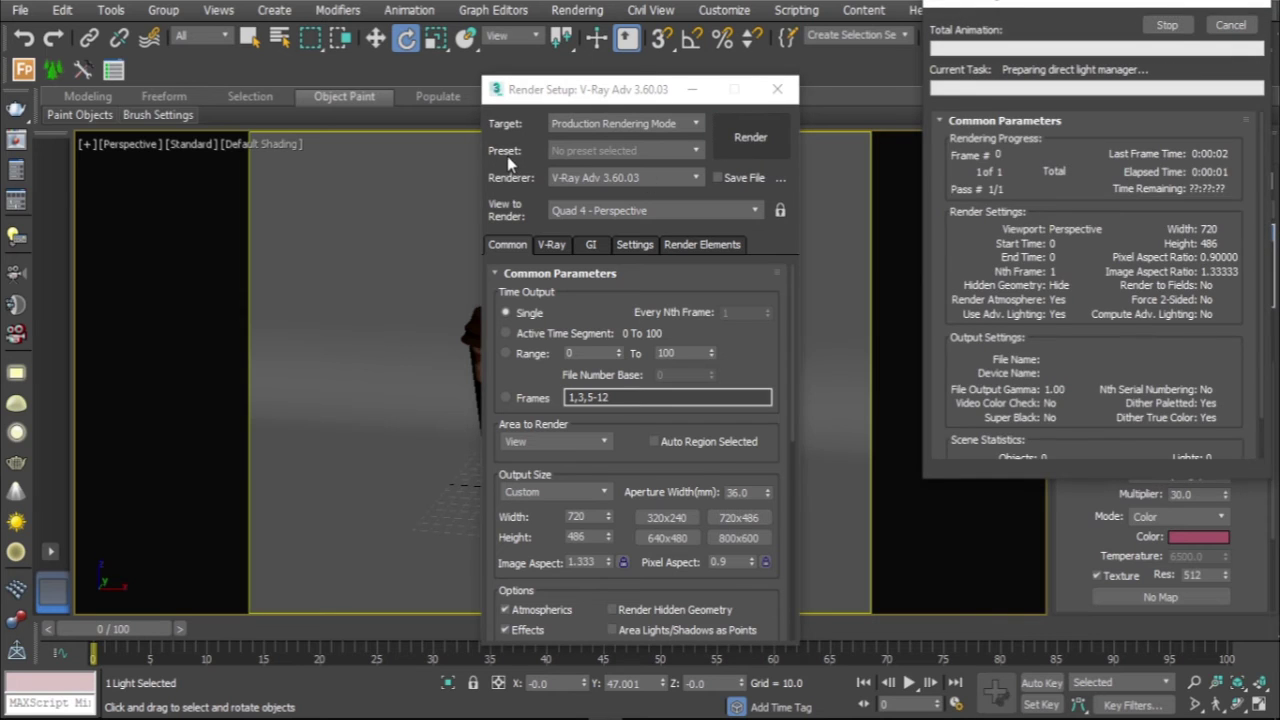